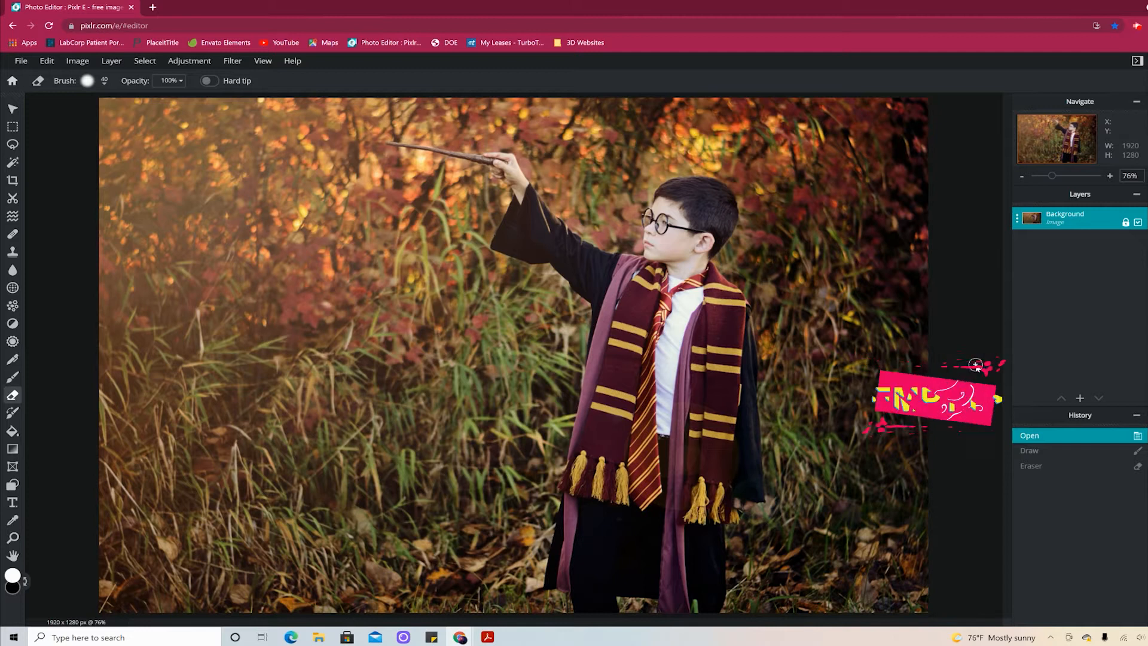
Add an empty layer above the photo and set the paint colour to white (#FFFFFF)
{"action": "left_click", "coordinate": [1079, 398]}
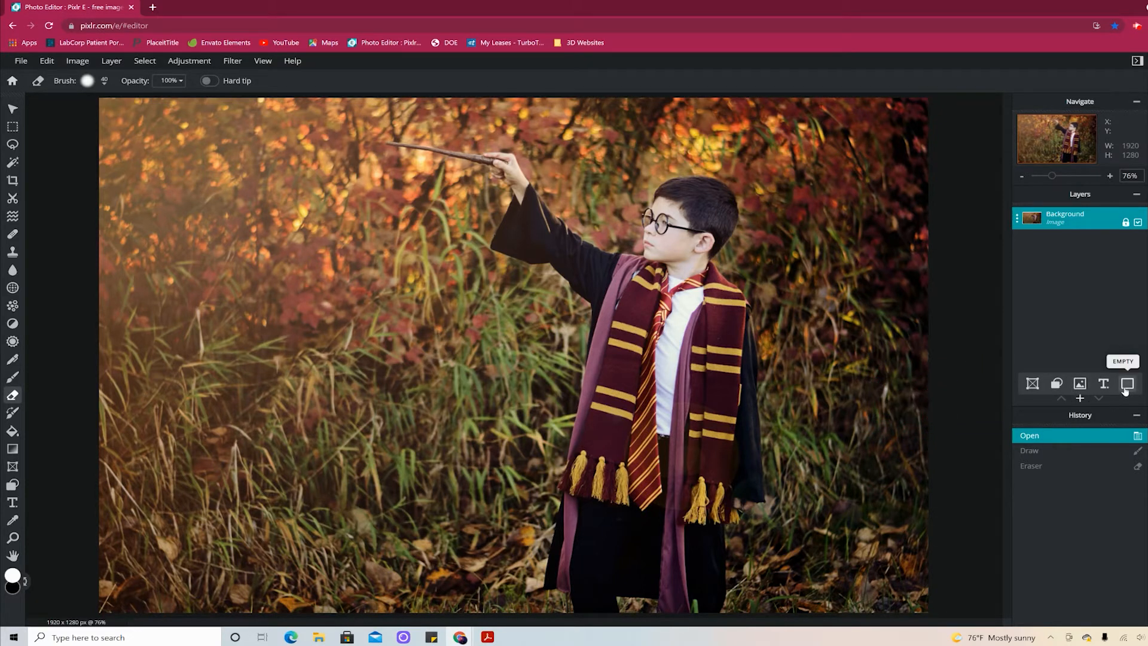
{"action": "left_click", "coordinate": [1127, 386]}
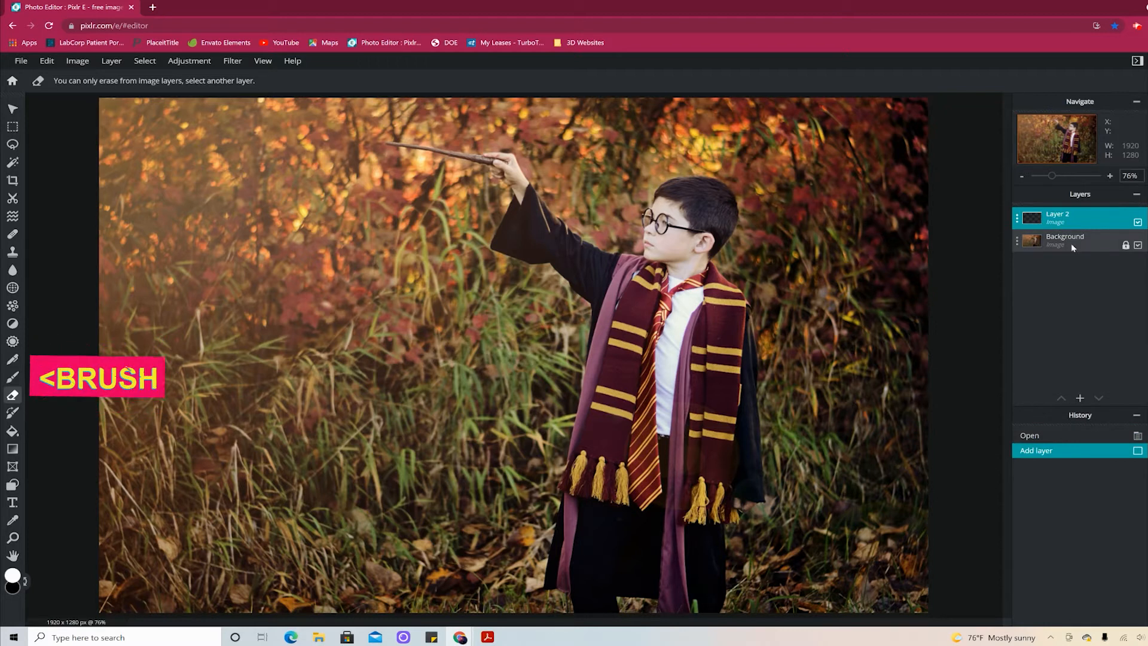
{"action": "left_click", "coordinate": [12, 575]}
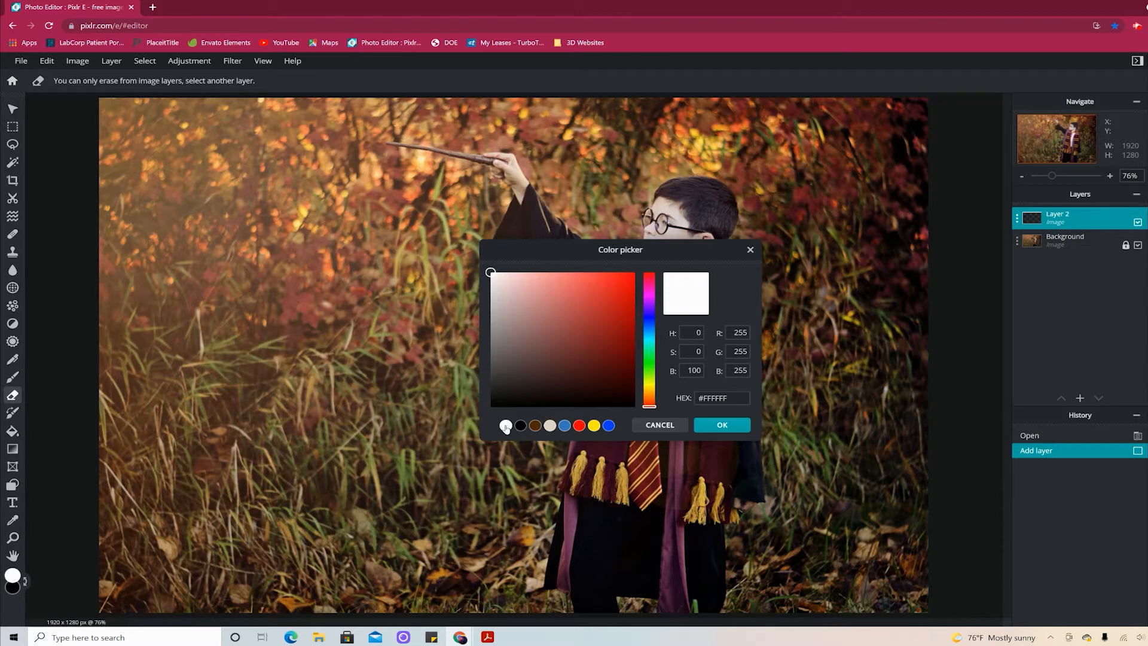
{"action": "left_click", "coordinate": [719, 427]}
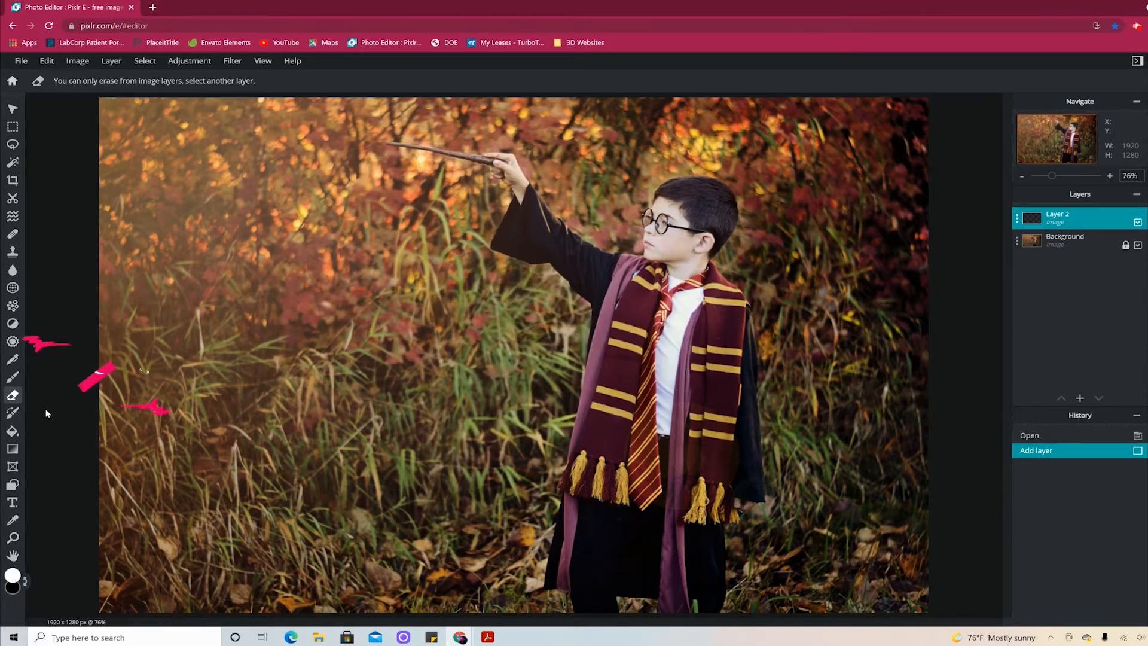
Paint a wavy white streak from the wand's tip to the photo's left edge with a 12 px brush at 0% softness
{"action": "left_click", "coordinate": [12, 376]}
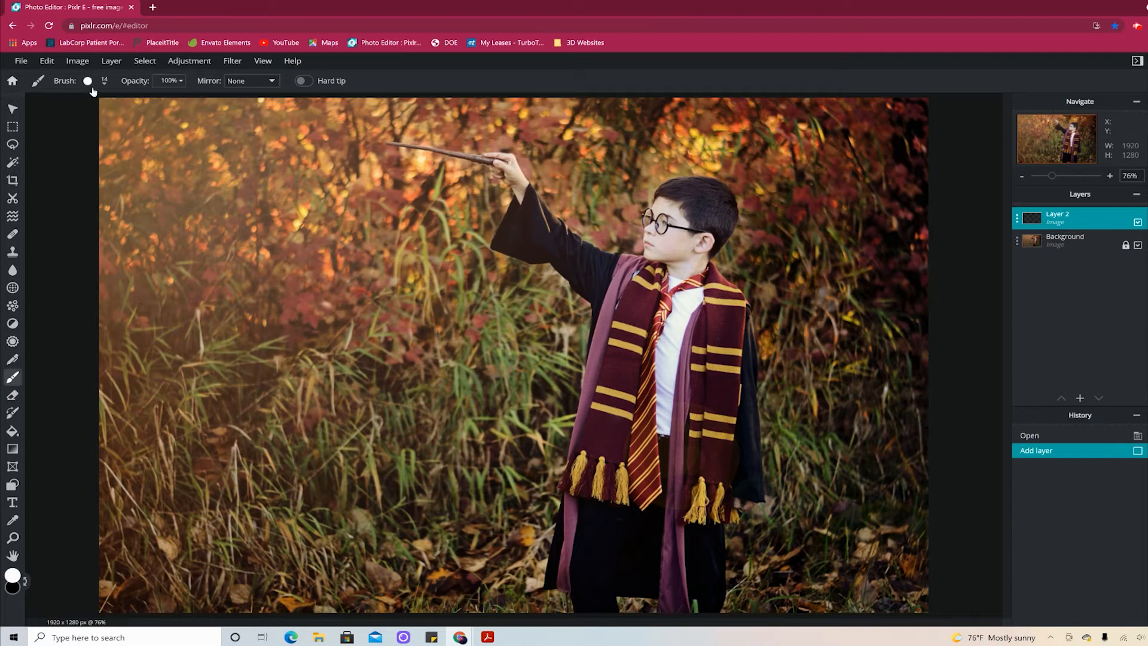
{"action": "left_click", "coordinate": [99, 87]}
{"action": "mouse_move", "coordinate": [91, 151]}
{"action": "left_mouse_down"}
{"action": "mouse_move", "coordinate": [141, 149]}
{"action": "mouse_move", "coordinate": [36, 153]}
{"action": "left_mouse_up"}
{"action": "left_click_drag", "start_coordinate": [100, 120], "coordinate": [96, 120]}
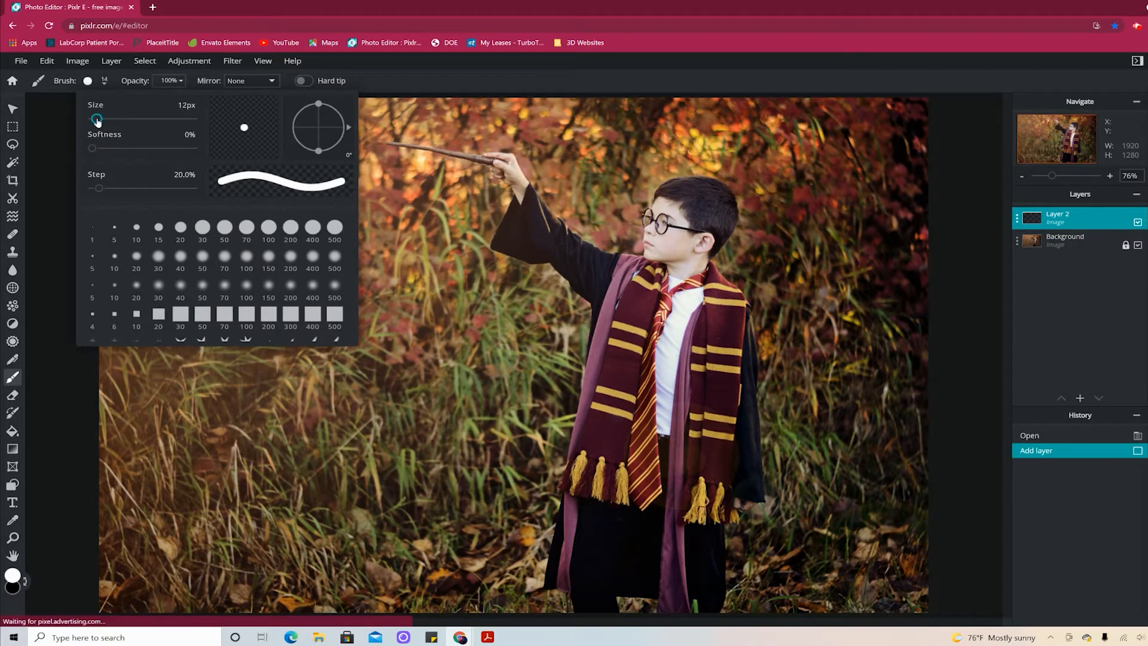
{"action": "left_click", "coordinate": [383, 140]}
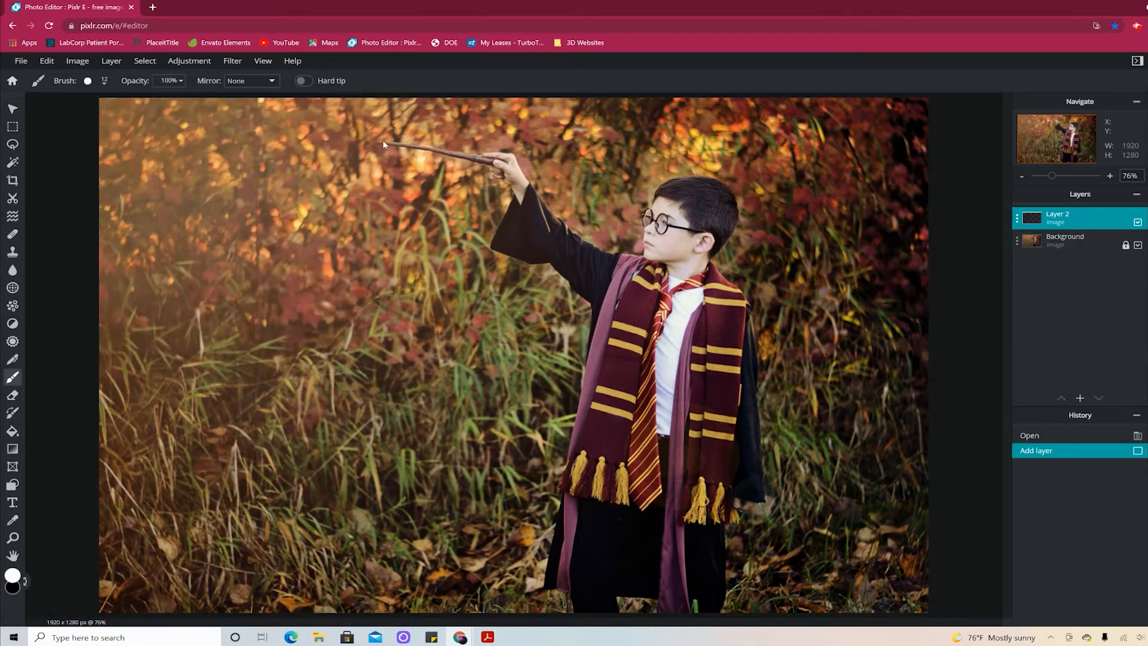
{"action": "left_click_drag", "start_coordinate": [383, 142], "coordinate": [99, 130]}
{"action": "left_click", "coordinate": [382, 144]}
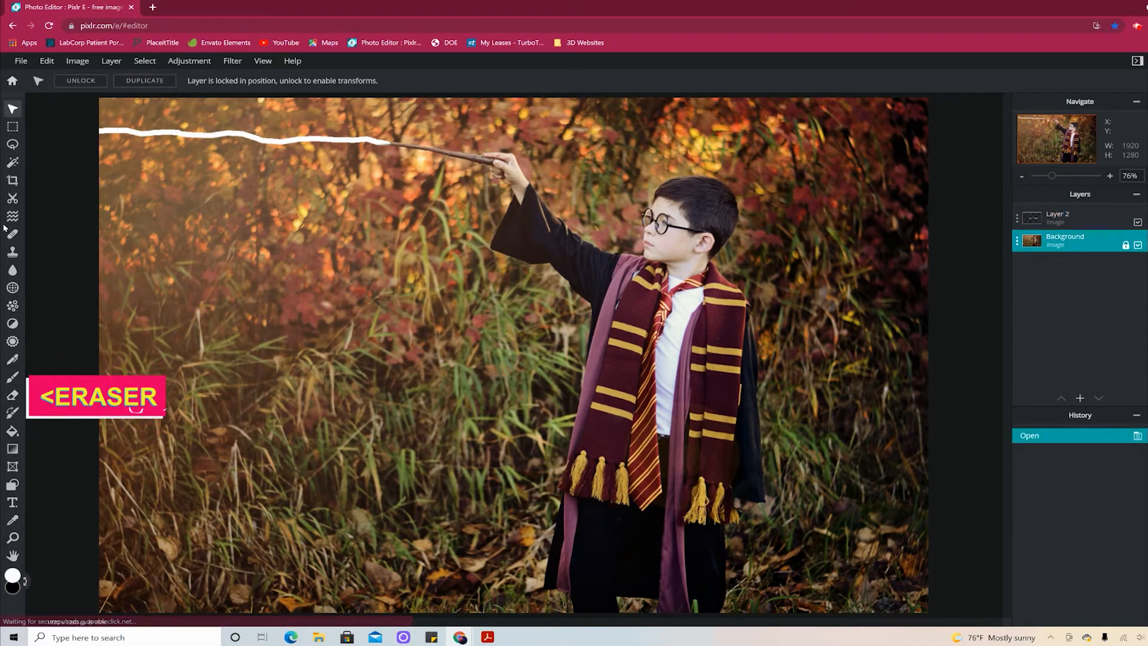
Set up the Eraser with a hard-edged 40 px brush and undo the stray erasure on the background layer
{"action": "left_click", "coordinate": [13, 394]}
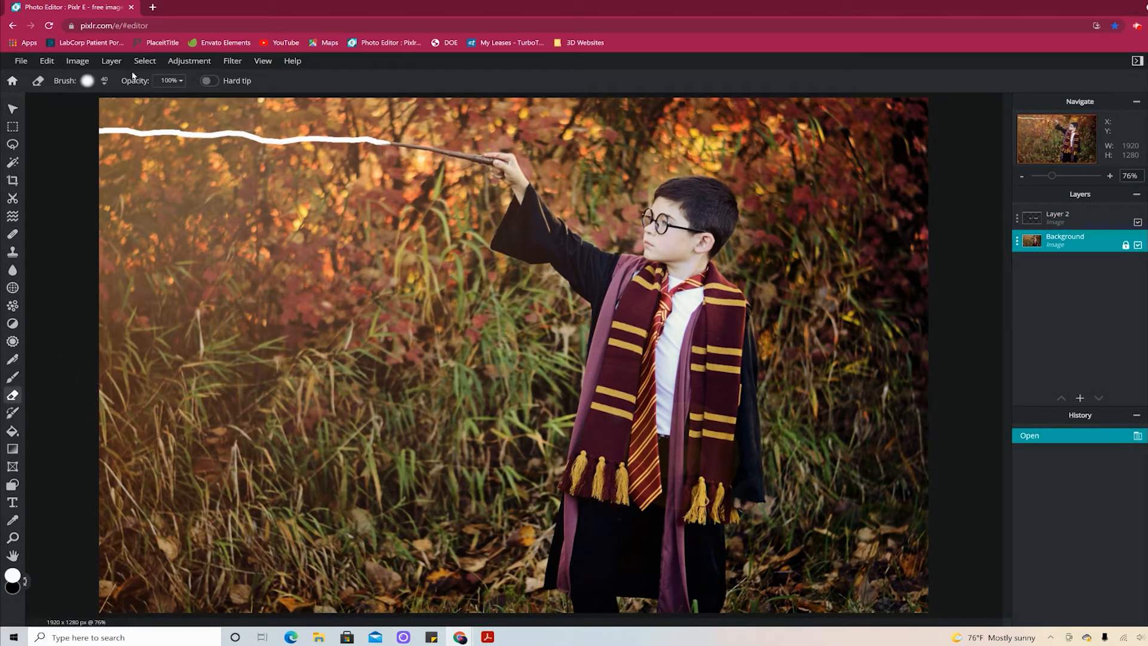
{"action": "left_click", "coordinate": [101, 82]}
{"action": "mouse_move", "coordinate": [112, 148]}
{"action": "left_mouse_down"}
{"action": "mouse_move", "coordinate": [73, 143]}
{"action": "mouse_move", "coordinate": [385, 153]}
{"action": "left_mouse_up"}
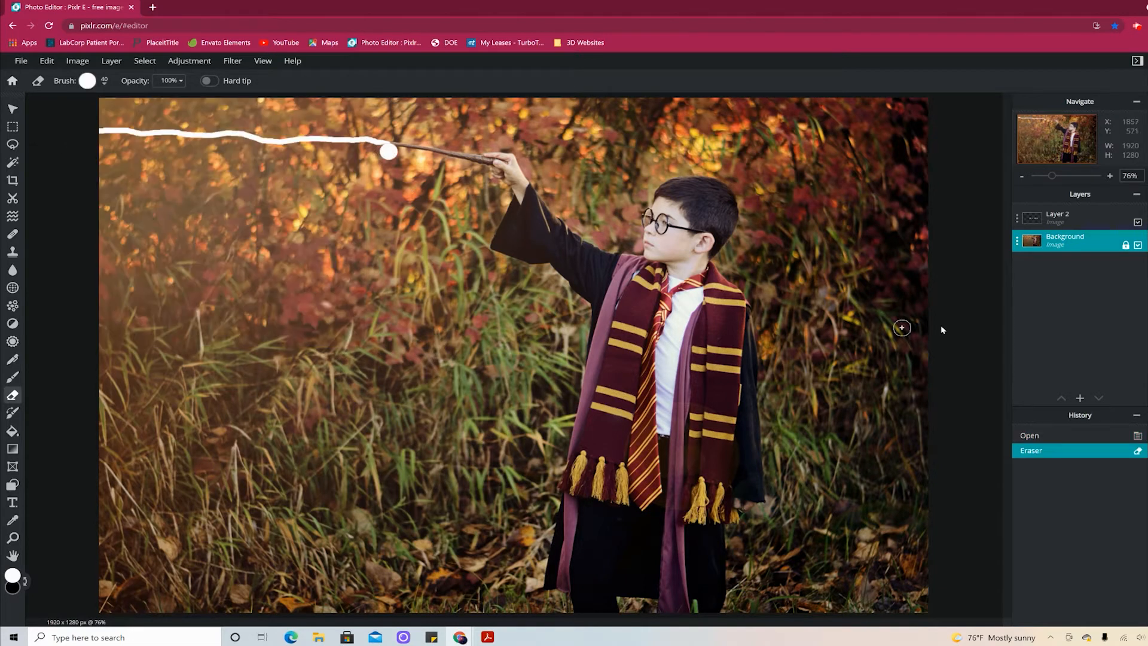
{"action": "key", "text": "ctrl+z"}
Erase along both edges of the white streak on Layer 2 to make it thinner and uneven
{"action": "left_click", "coordinate": [1074, 216]}
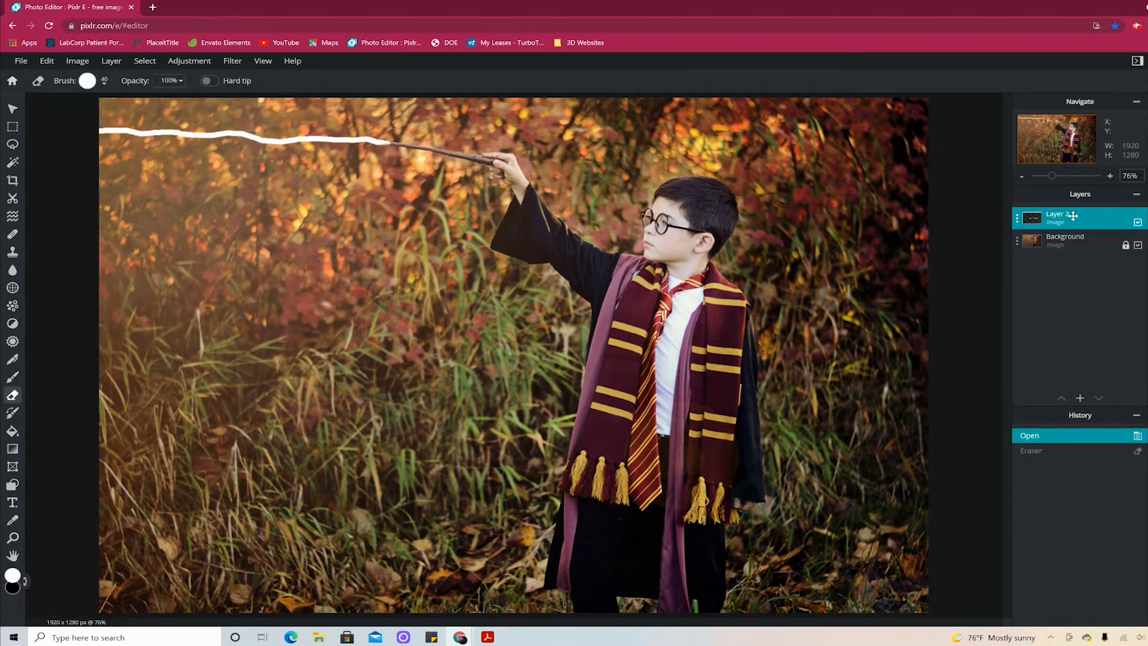
{"action": "left_click", "coordinate": [384, 154]}
{"action": "left_click", "coordinate": [379, 154]}
{"action": "left_click", "coordinate": [378, 154]}
{"action": "left_click", "coordinate": [393, 137]}
{"action": "left_click", "coordinate": [397, 141]}
{"action": "left_click", "coordinate": [395, 144]}
{"action": "left_click", "coordinate": [281, 151]}
{"action": "left_click", "coordinate": [272, 148]}
{"action": "left_click", "coordinate": [263, 145]}
{"action": "left_click", "coordinate": [245, 135]}
{"action": "left_click", "coordinate": [235, 127]}
{"action": "left_click", "coordinate": [197, 128]}
{"action": "left_click", "coordinate": [157, 128]}
{"action": "left_click", "coordinate": [196, 143]}
{"action": "left_click", "coordinate": [206, 143]}
{"action": "left_click", "coordinate": [299, 134]}
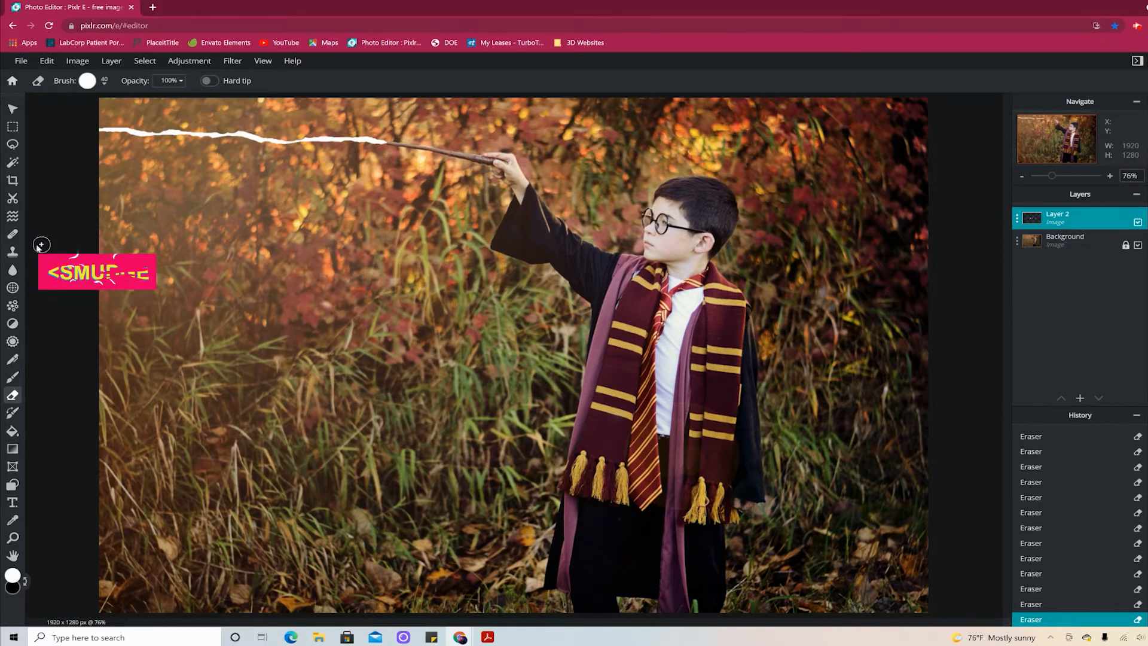
Smudge the streak's edges into jagged spikes along its length, using a 10 px brush at strength 40
{"action": "left_click", "coordinate": [13, 270]}
{"action": "left_click", "coordinate": [169, 80]}
{"action": "mouse_move", "coordinate": [175, 136]}
{"action": "left_mouse_down"}
{"action": "mouse_move", "coordinate": [299, 139]}
{"action": "mouse_move", "coordinate": [128, 132]}
{"action": "left_mouse_up"}
{"action": "left_click", "coordinate": [175, 135]}
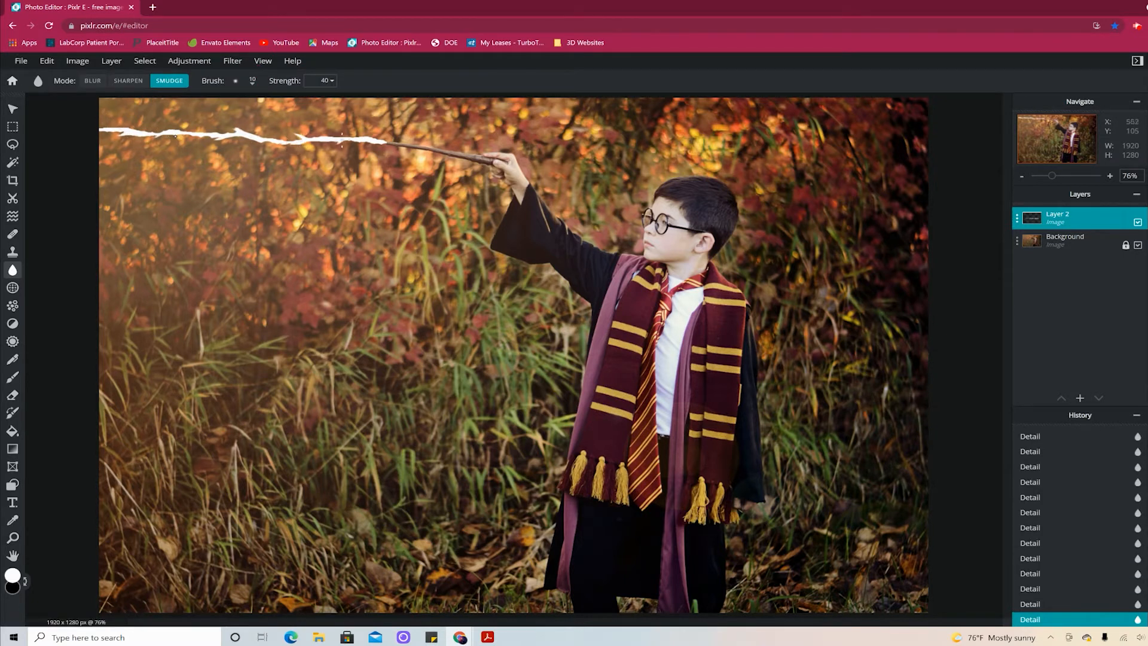
{"action": "left_click", "coordinate": [323, 135]}
{"action": "left_click", "coordinate": [179, 131]}
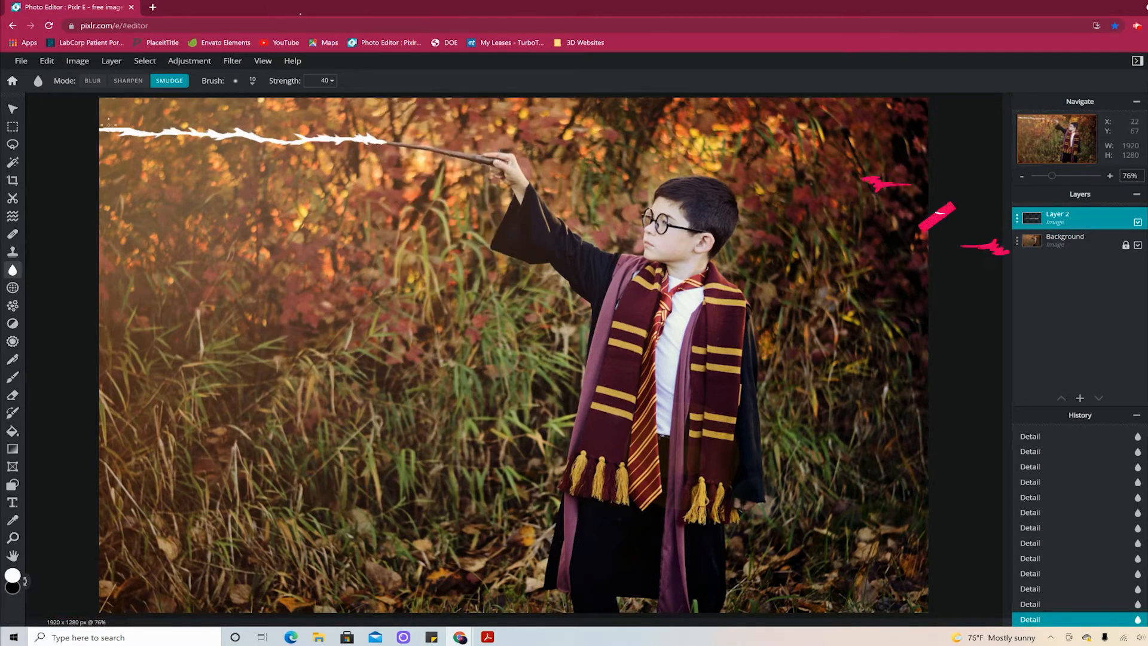
Duplicate the streak layer and apply a Blur of 20 to the copy
{"action": "left_click", "coordinate": [1016, 222]}
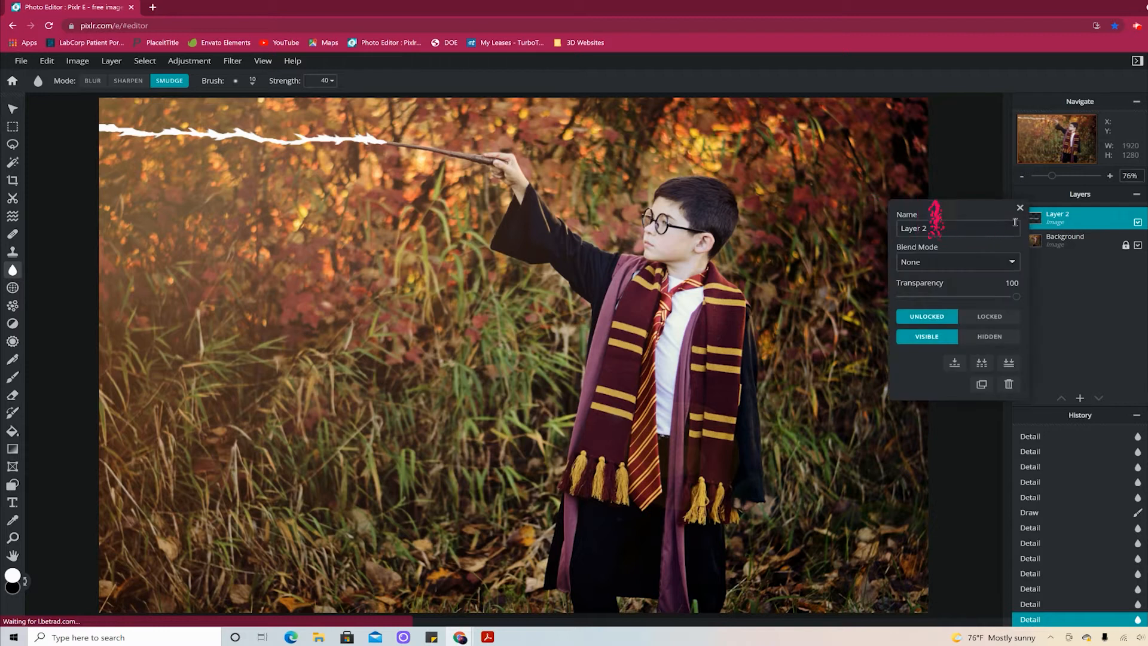
{"action": "left_click", "coordinate": [982, 385]}
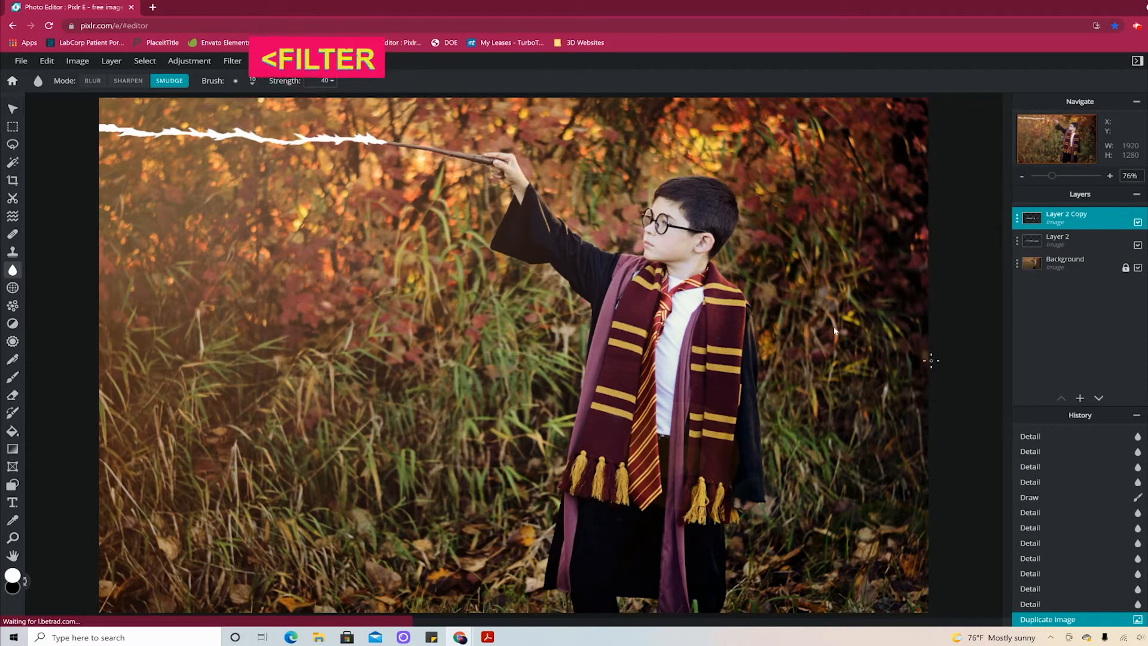
{"action": "left_click", "coordinate": [233, 61]}
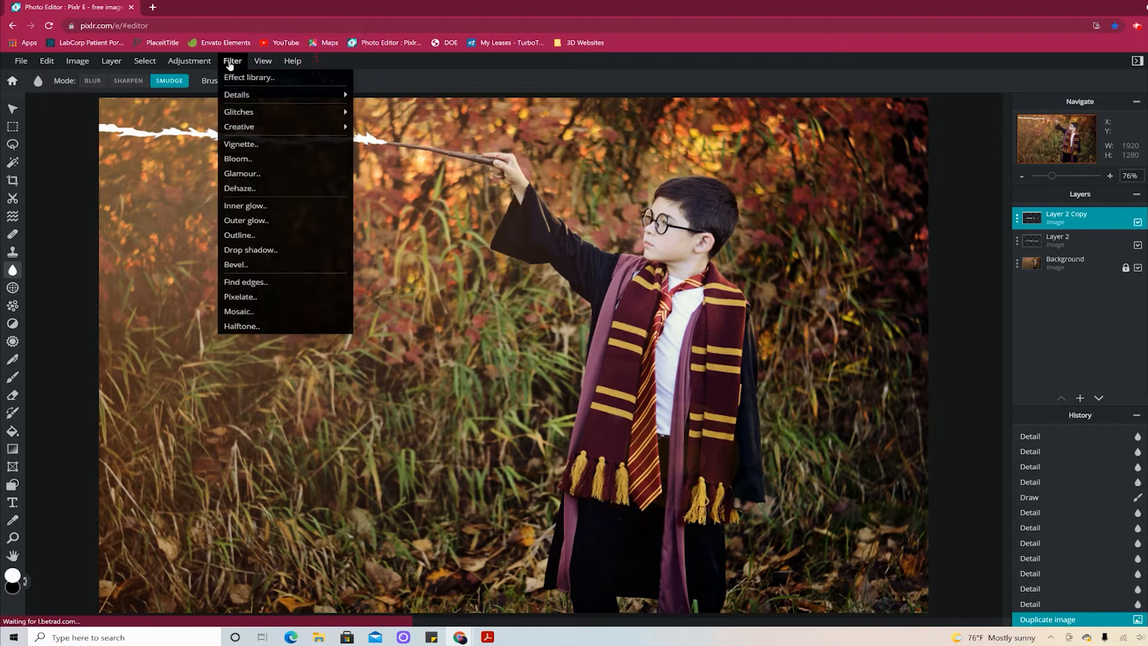
{"action": "mouse_move", "coordinate": [247, 94]}
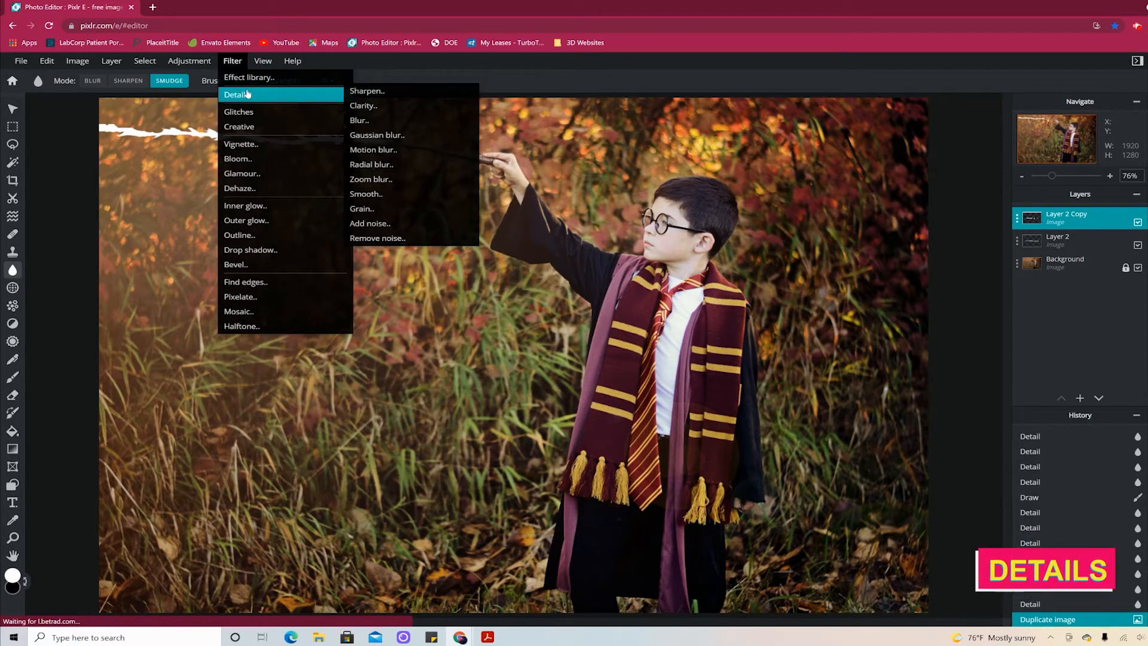
{"action": "left_click", "coordinate": [362, 121]}
{"action": "left_click_drag", "start_coordinate": [544, 358], "coordinate": [563, 358]}
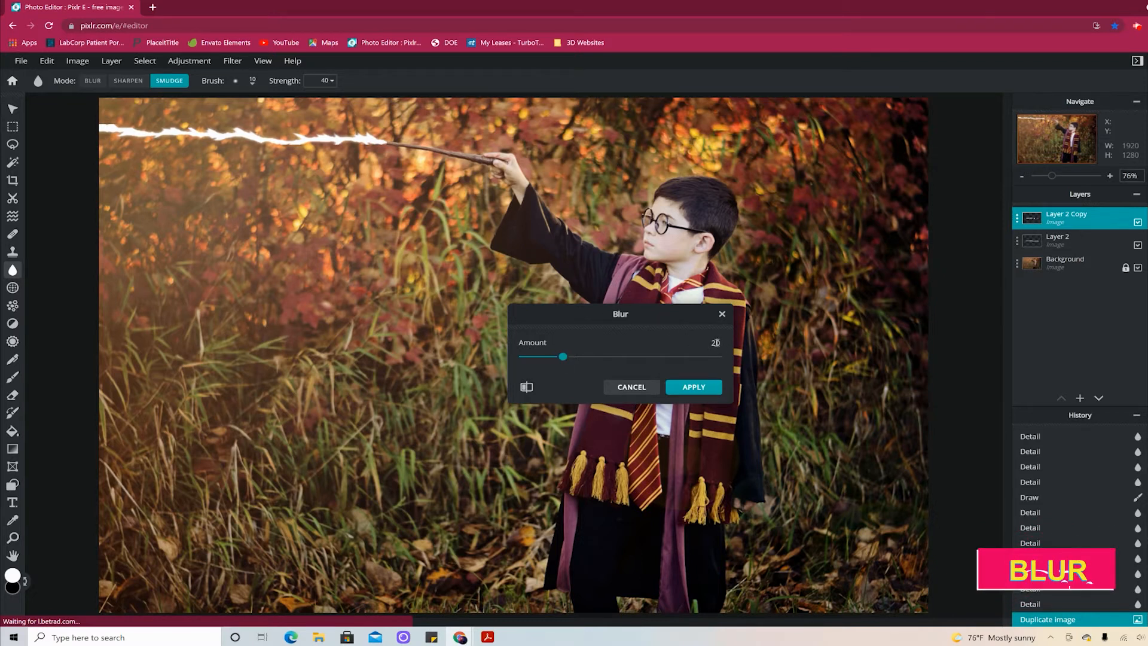
{"action": "left_click", "coordinate": [693, 387]}
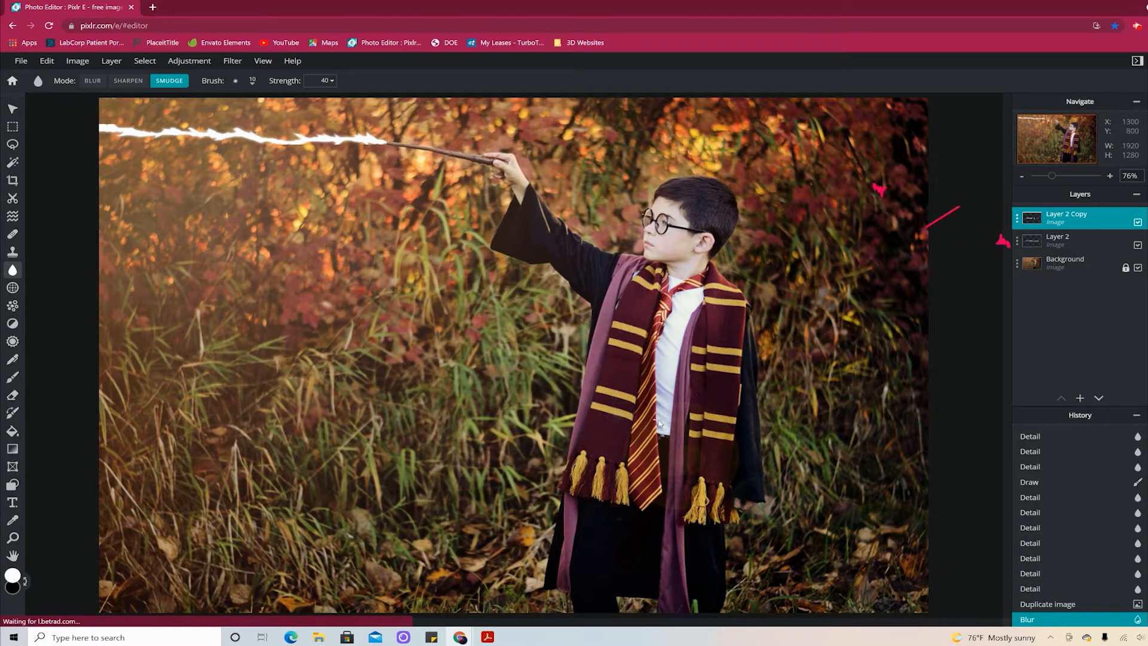
Set the blend mode of the blurred streak copy to Screen
{"action": "left_click", "coordinate": [1017, 218]}
{"action": "left_click", "coordinate": [999, 262]}
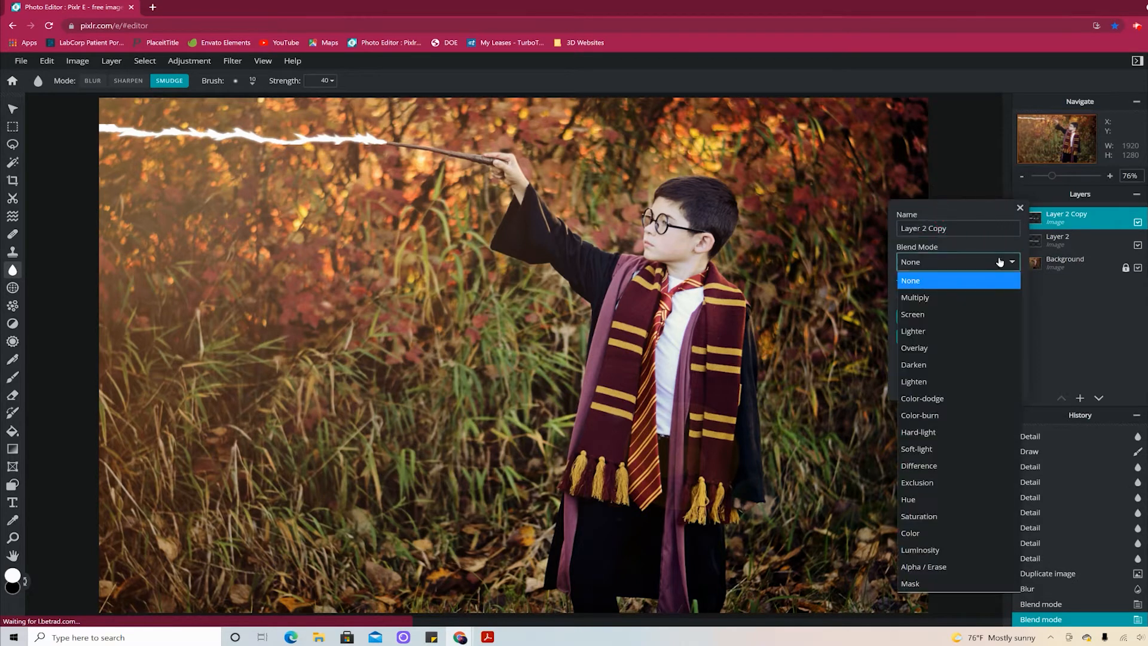
{"action": "left_click", "coordinate": [921, 321]}
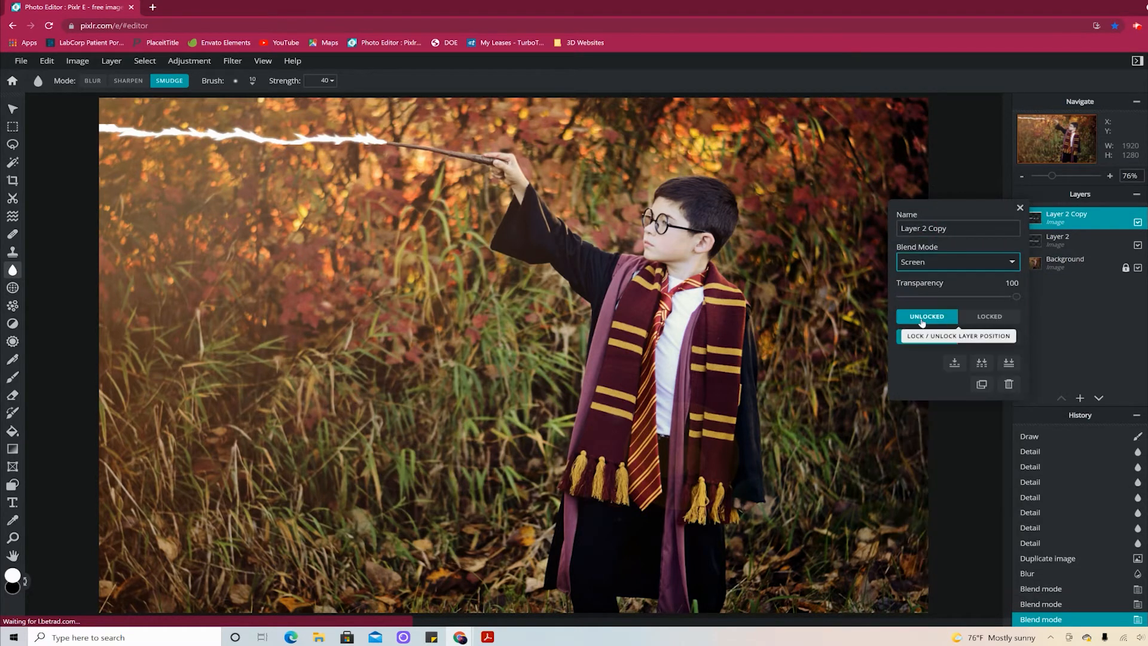
{"action": "left_click", "coordinate": [1021, 208]}
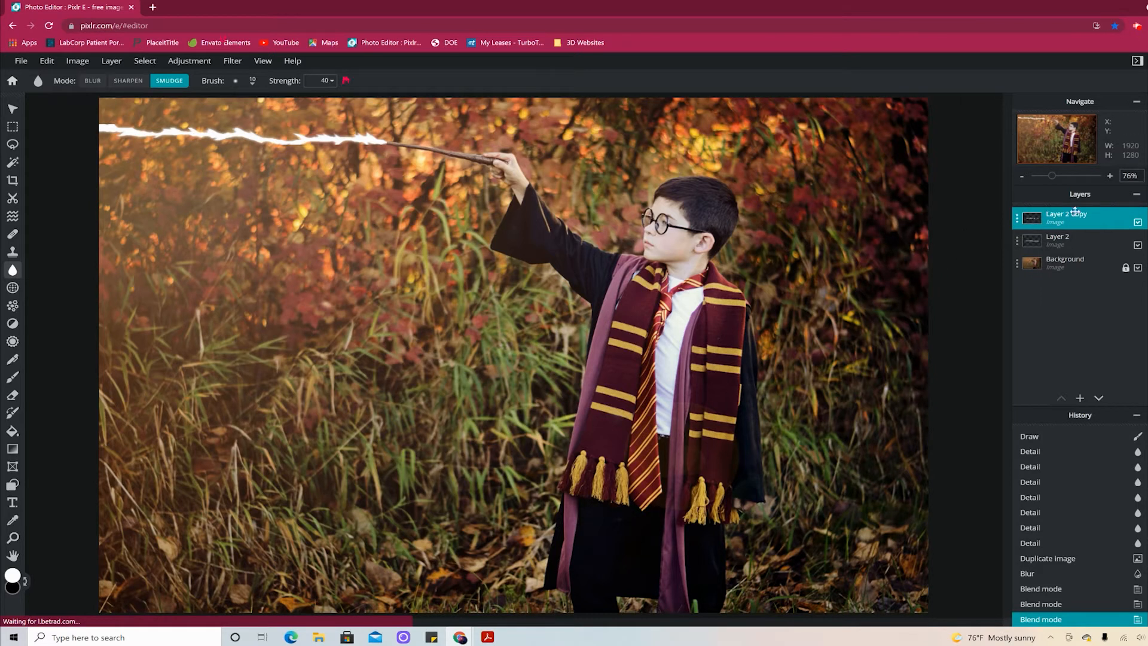
Colorize the blurred streak copy using Hue & saturation with hue 51, saturation about 63 and a reduced lightness
{"action": "left_click", "coordinate": [197, 63]}
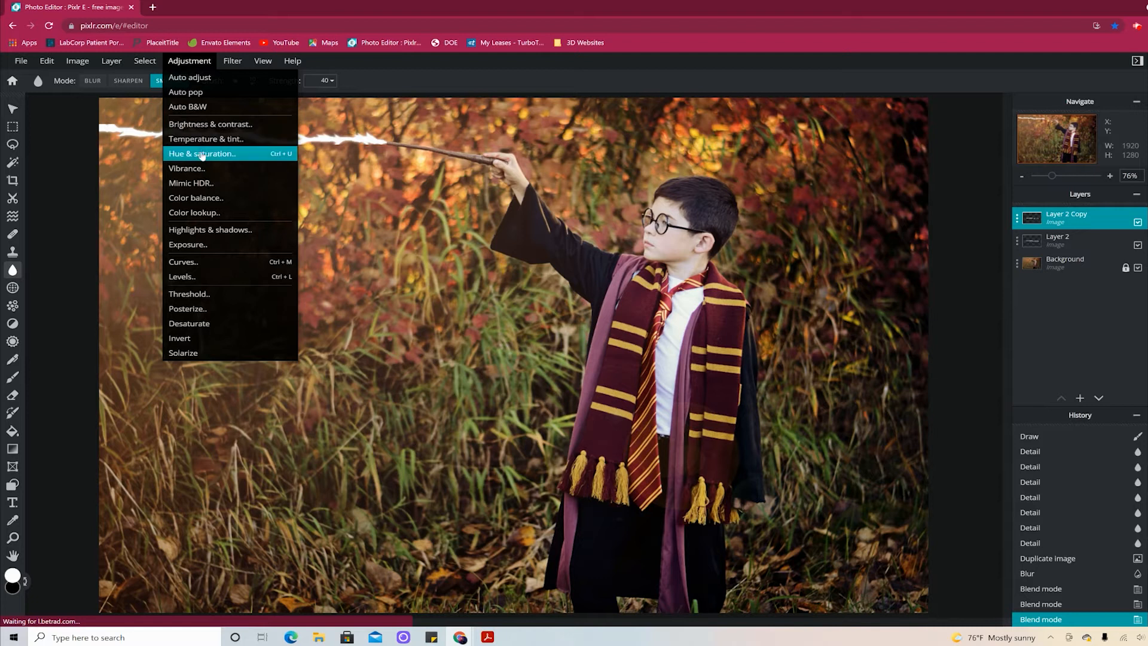
{"action": "left_click", "coordinate": [255, 159]}
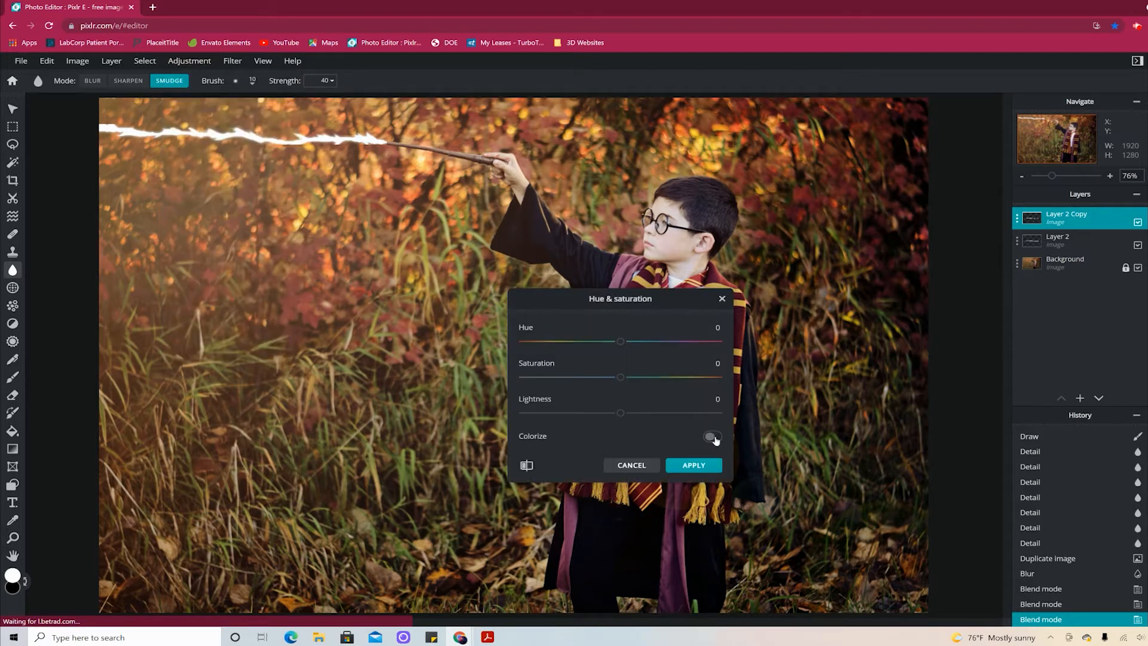
{"action": "left_click_drag", "start_coordinate": [624, 345], "coordinate": [644, 344]}
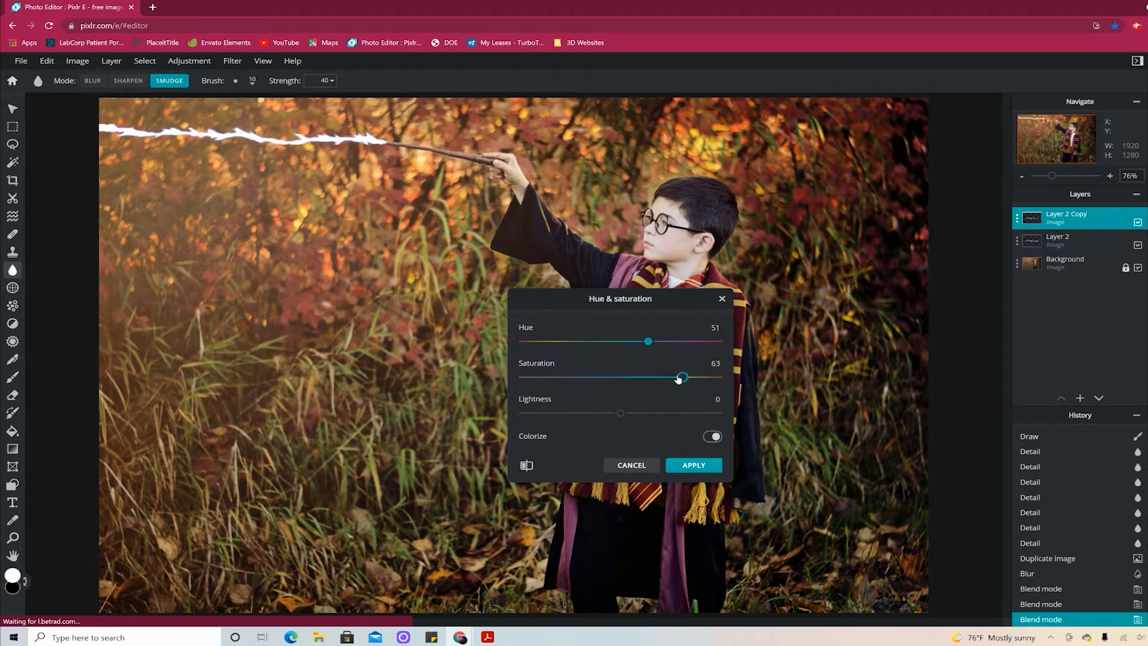
{"action": "left_click_drag", "start_coordinate": [655, 414], "coordinate": [607, 413]}
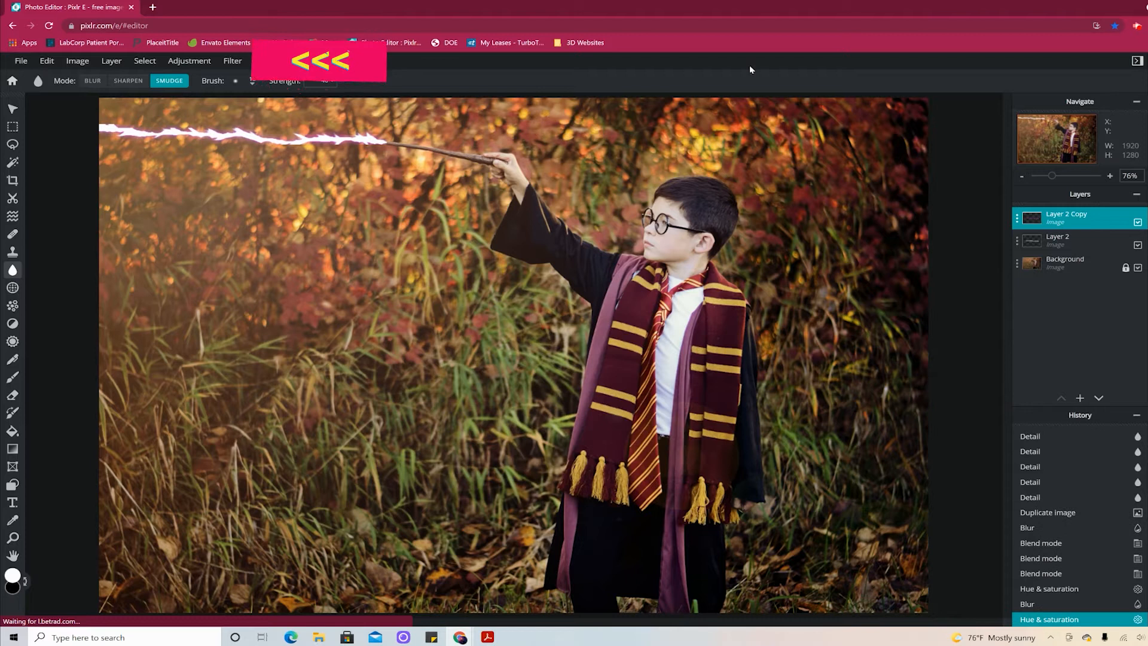
Add an Outer glow to the streak copy with size 30 px, feather 100% and opacity 30%
{"action": "left_click", "coordinate": [231, 60]}
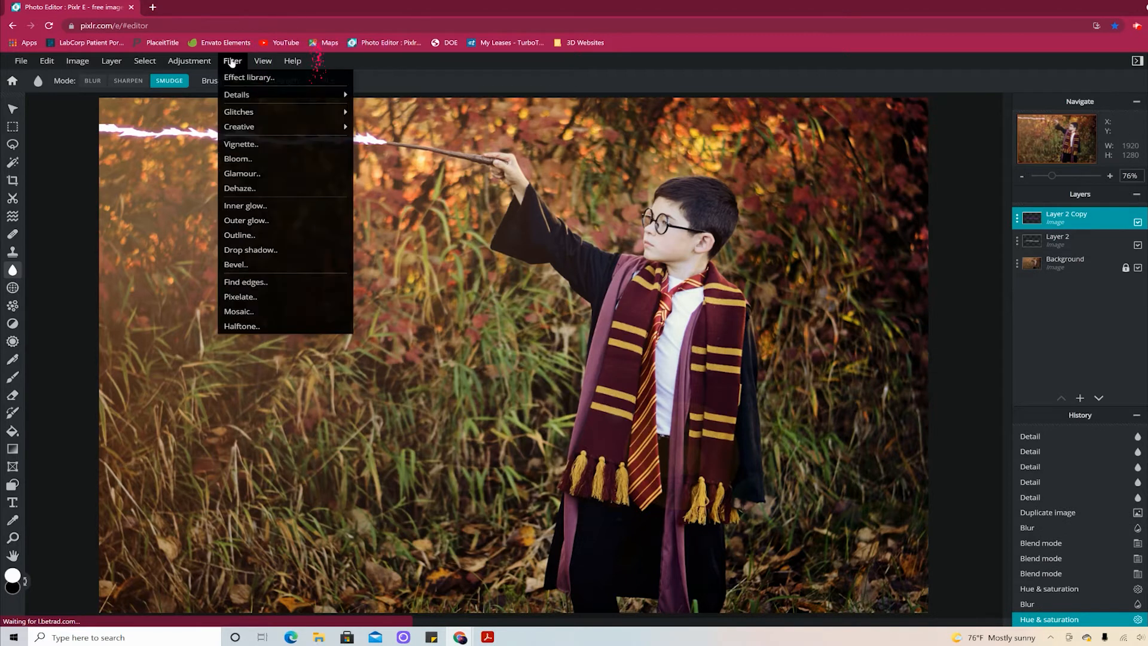
{"action": "left_click", "coordinate": [258, 221]}
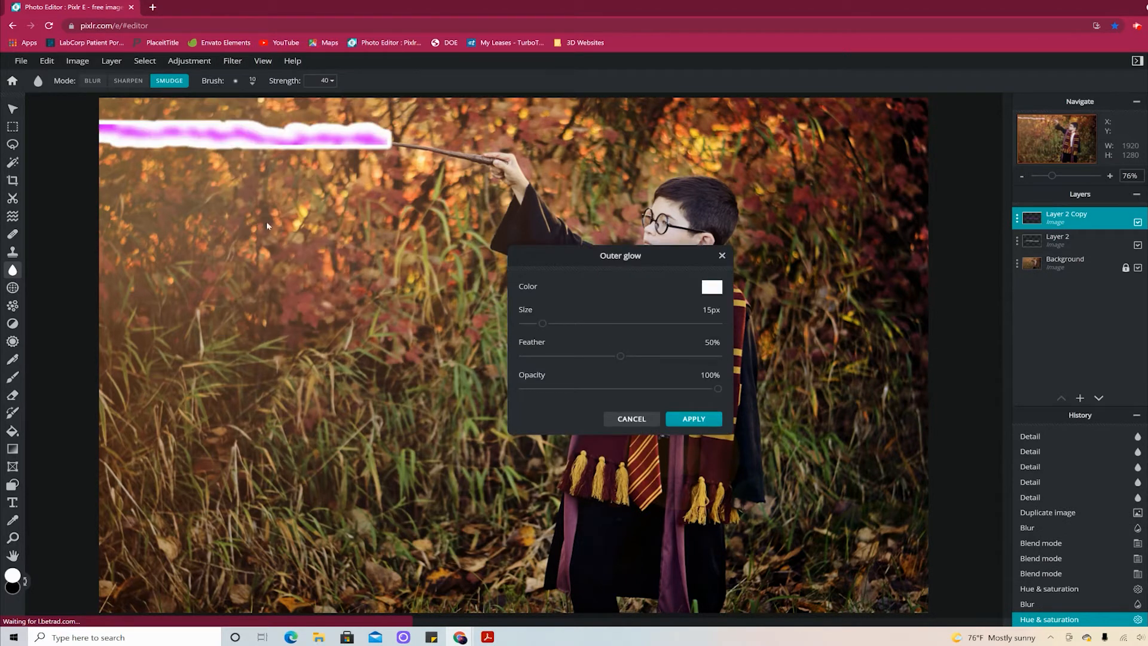
{"action": "left_click_drag", "start_coordinate": [543, 323], "coordinate": [562, 323]}
{"action": "left_click_drag", "start_coordinate": [620, 355], "coordinate": [718, 355]}
{"action": "left_click", "coordinate": [711, 374]}
{"action": "key", "text": "BackSpace"}
{"action": "key", "text": "BackSpace"}
{"action": "key", "text": "BackSpace"}
{"action": "type", "text": "30"}
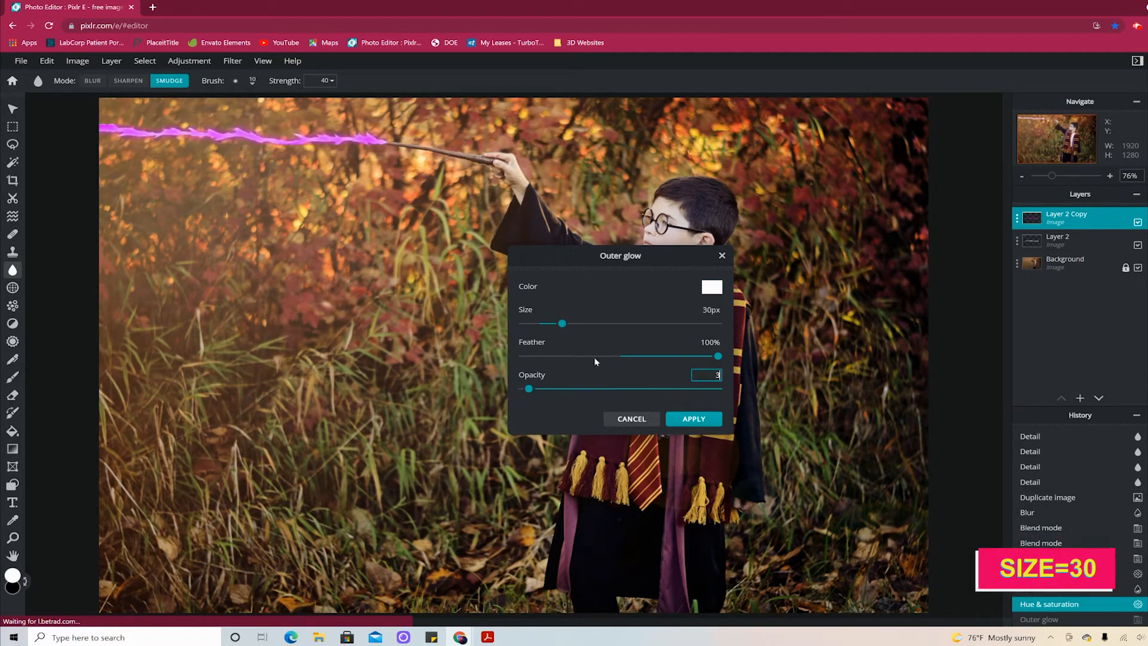
{"action": "left_click", "coordinate": [706, 310]}
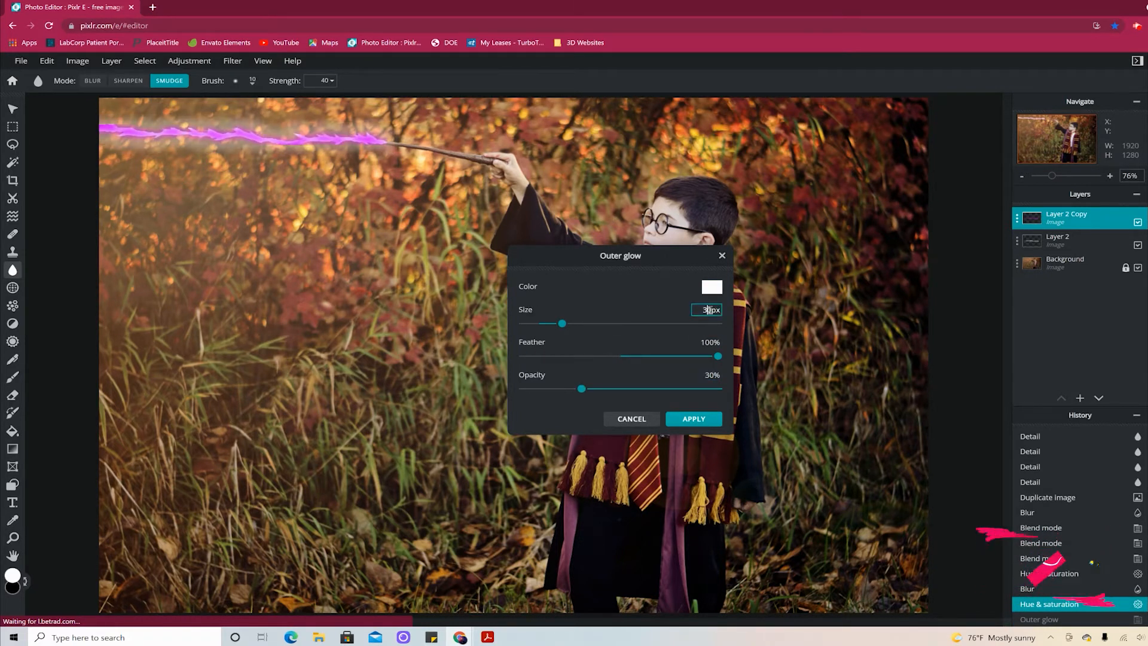
Try purple, blue-violet and pale lavender as the outer glow colour
{"action": "left_click", "coordinate": [712, 285]}
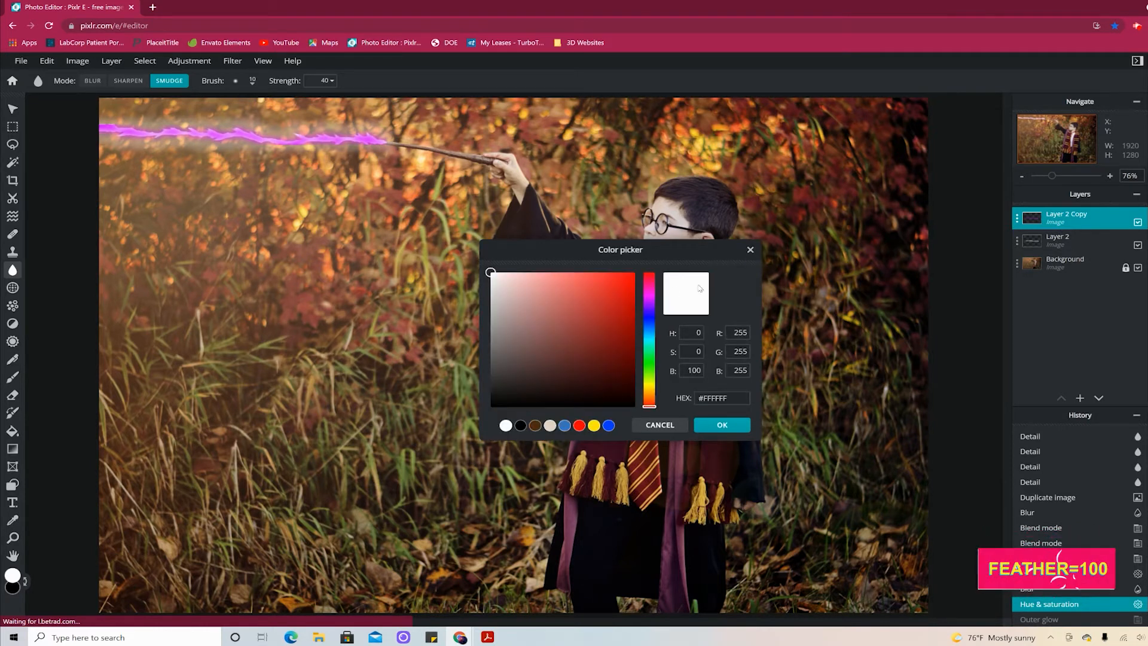
{"action": "left_click", "coordinate": [649, 295]}
{"action": "left_click", "coordinate": [618, 310]}
{"action": "left_click", "coordinate": [722, 424]}
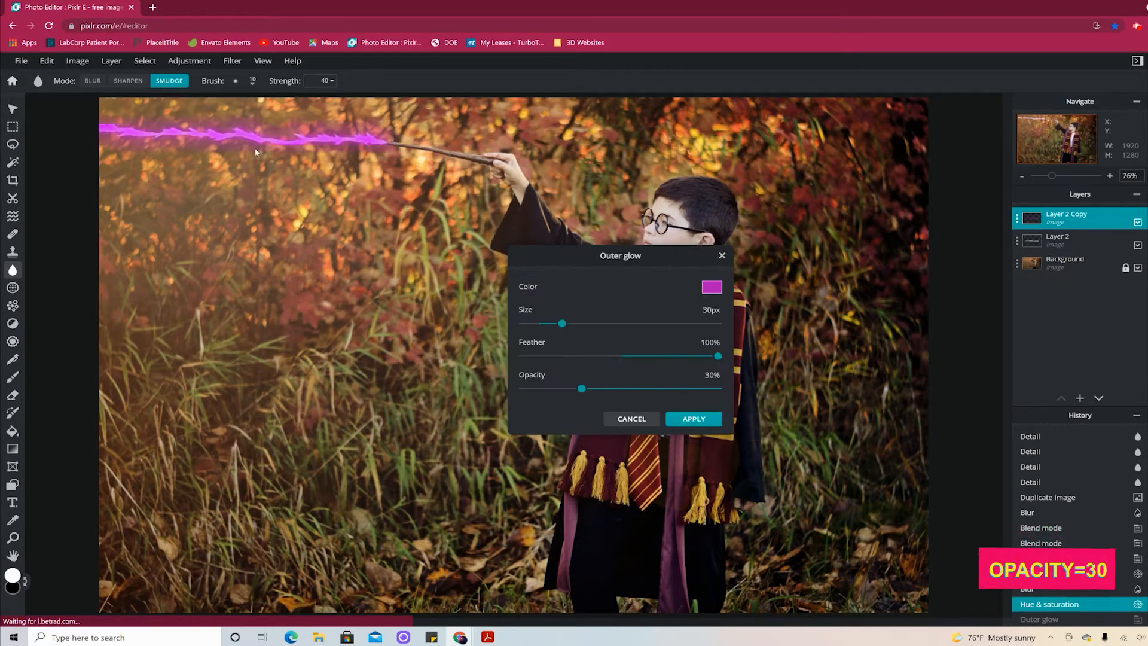
{"action": "left_click", "coordinate": [711, 287]}
{"action": "left_click", "coordinate": [565, 281]}
{"action": "left_click", "coordinate": [722, 425]}
{"action": "left_click", "coordinate": [710, 289]}
{"action": "left_click", "coordinate": [653, 338]}
{"action": "left_click", "coordinate": [713, 425]}
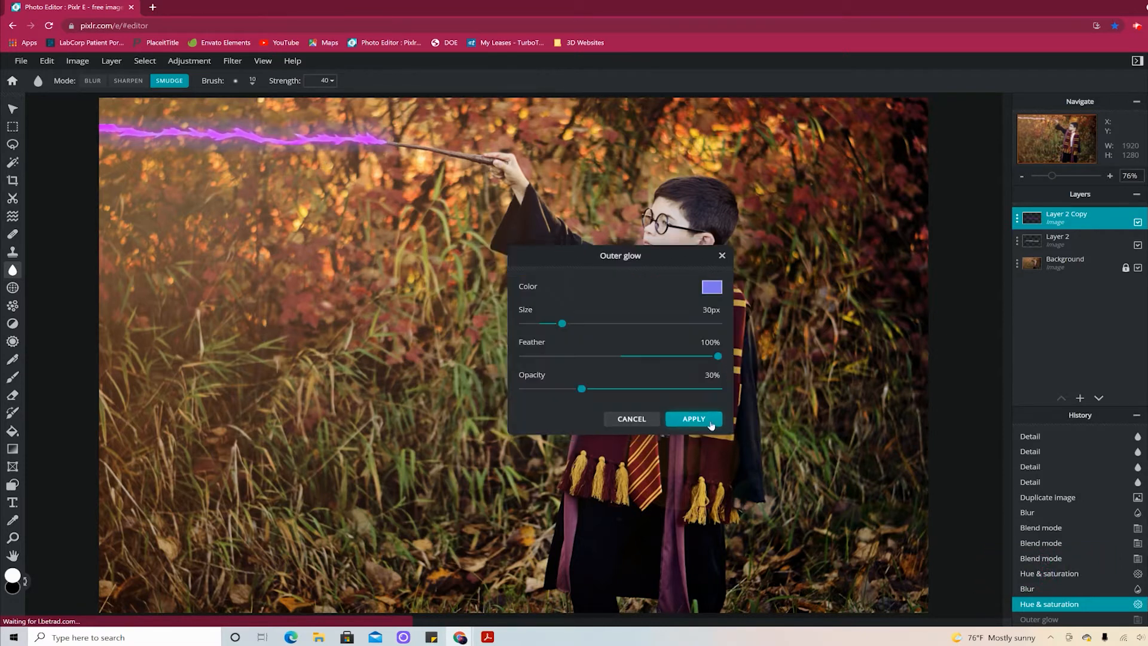
{"action": "left_click", "coordinate": [711, 287]}
{"action": "left_click", "coordinate": [507, 276]}
{"action": "left_click", "coordinate": [721, 424]}
Change the outer glow colour to pink and apply the glow to the streak copy
{"action": "left_click", "coordinate": [712, 287]}
{"action": "left_click_drag", "start_coordinate": [654, 317], "coordinate": [650, 287]}
{"action": "left_click", "coordinate": [571, 281]}
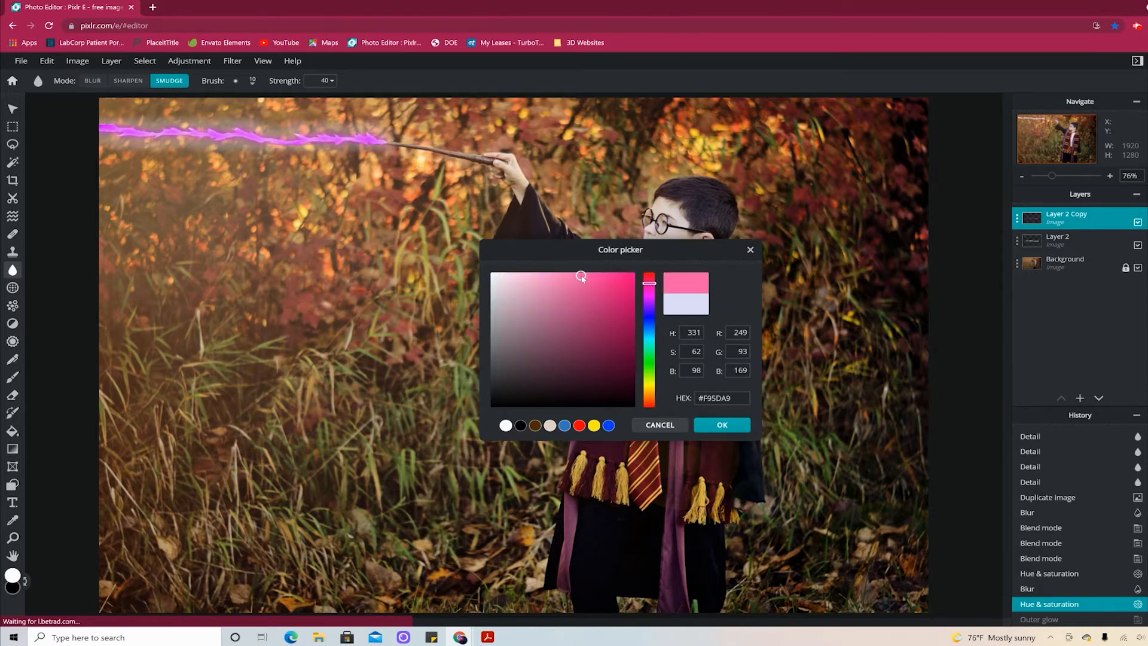
{"action": "left_click", "coordinate": [721, 425]}
{"action": "left_click", "coordinate": [693, 418]}
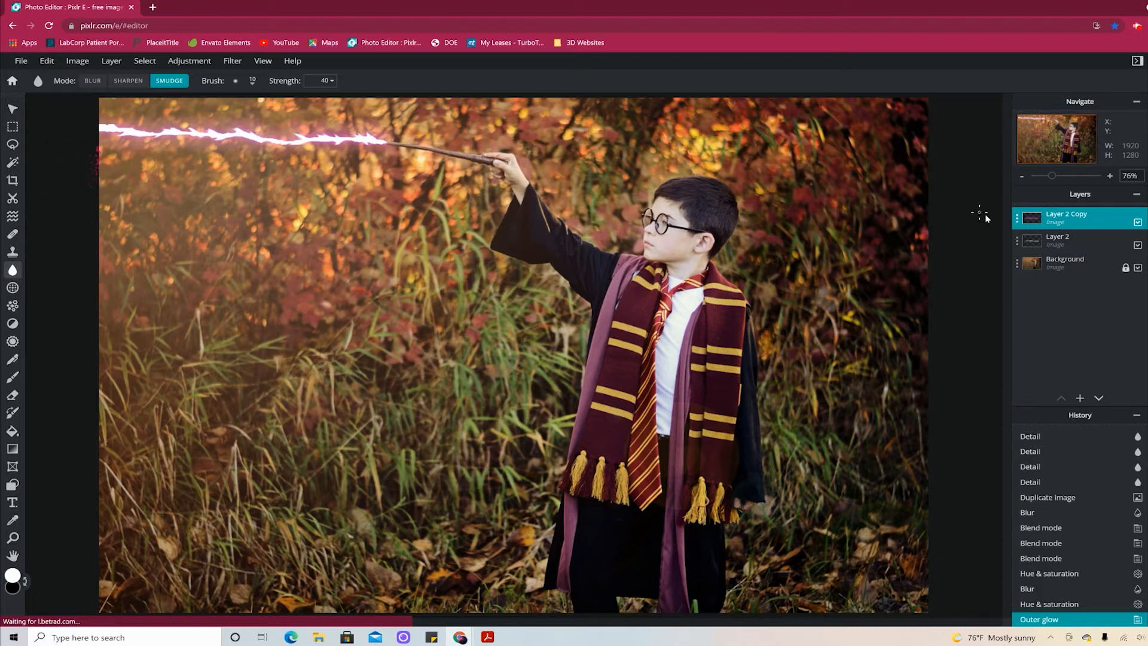
Soften the streak on Layer 2 by wand-selecting with a feather of 20 and clearing the selection, twice
{"action": "left_click", "coordinate": [1065, 239]}
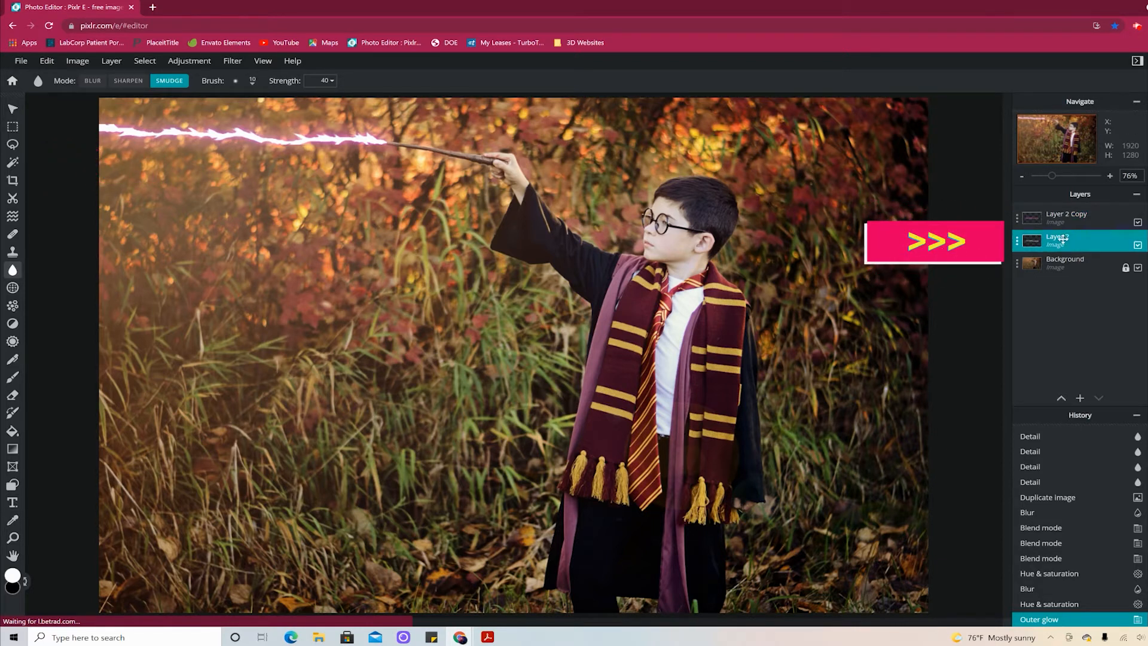
{"action": "left_click", "coordinate": [13, 162]}
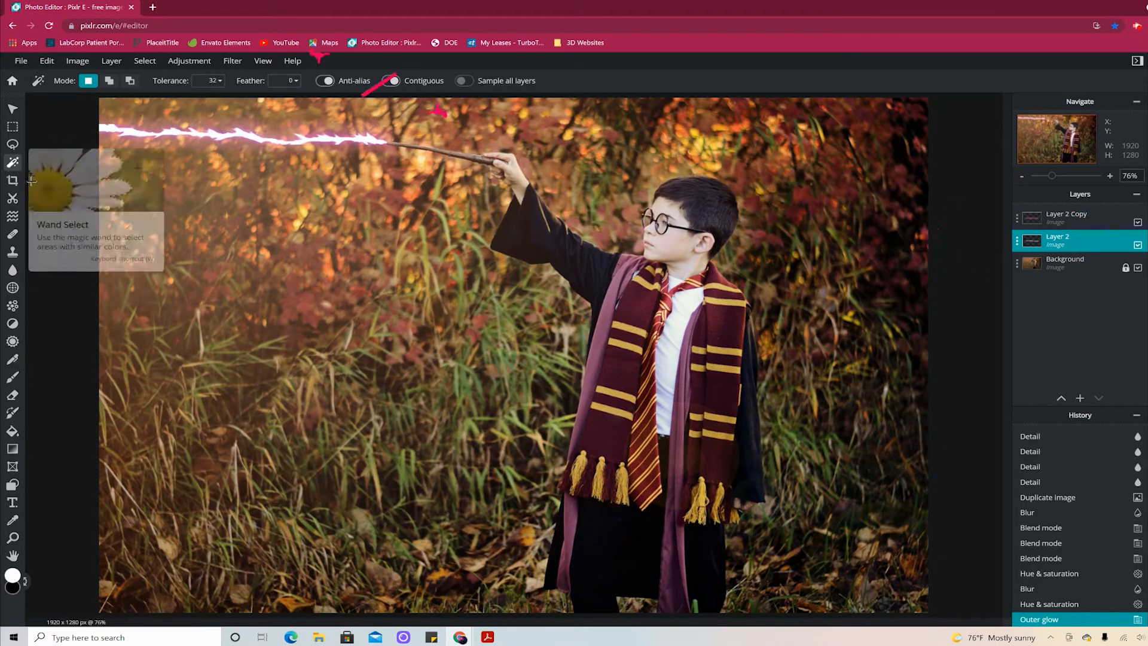
{"action": "left_click", "coordinate": [282, 81]}
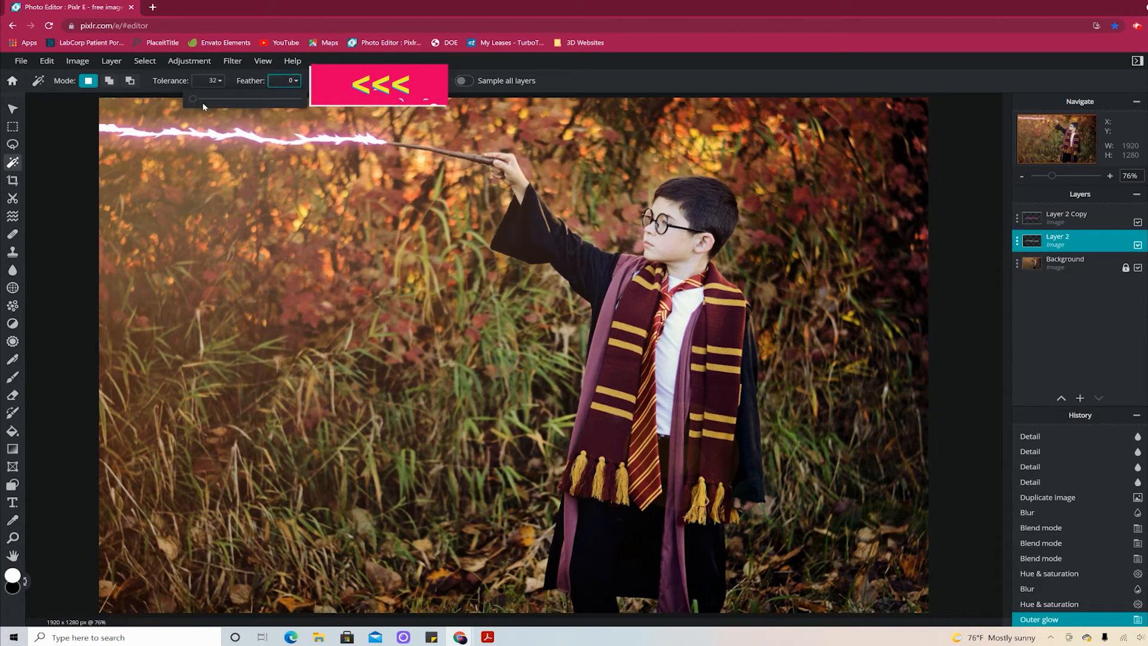
{"action": "left_click_drag", "start_coordinate": [195, 104], "coordinate": [198, 104]}
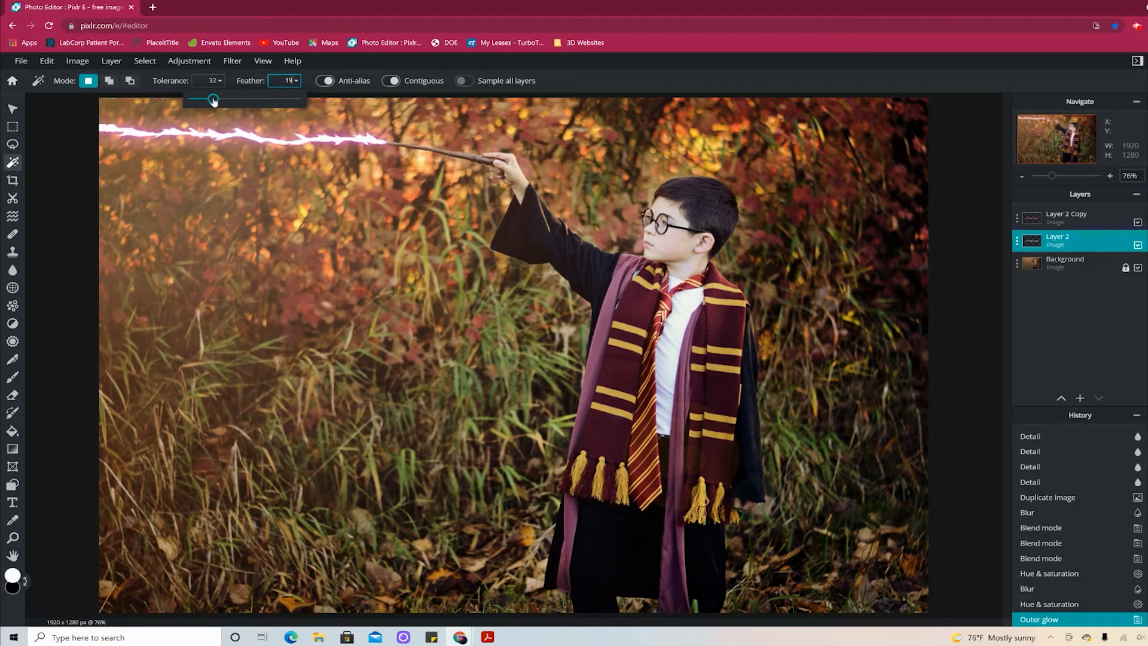
{"action": "left_click", "coordinate": [234, 211]}
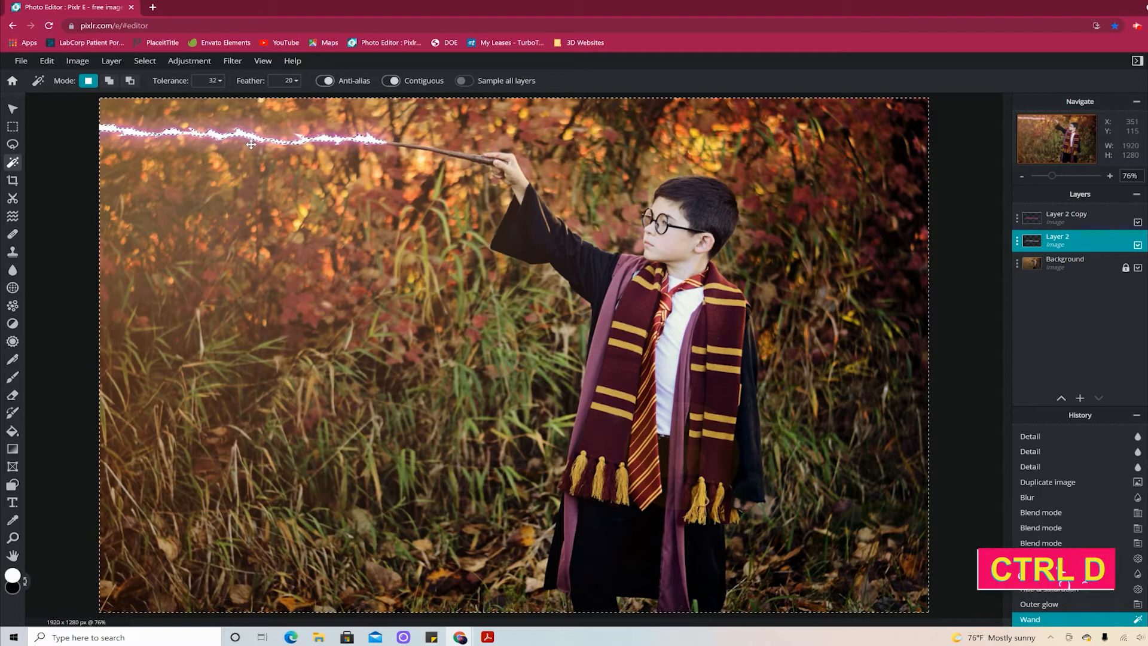
{"action": "key", "text": "Delete"}
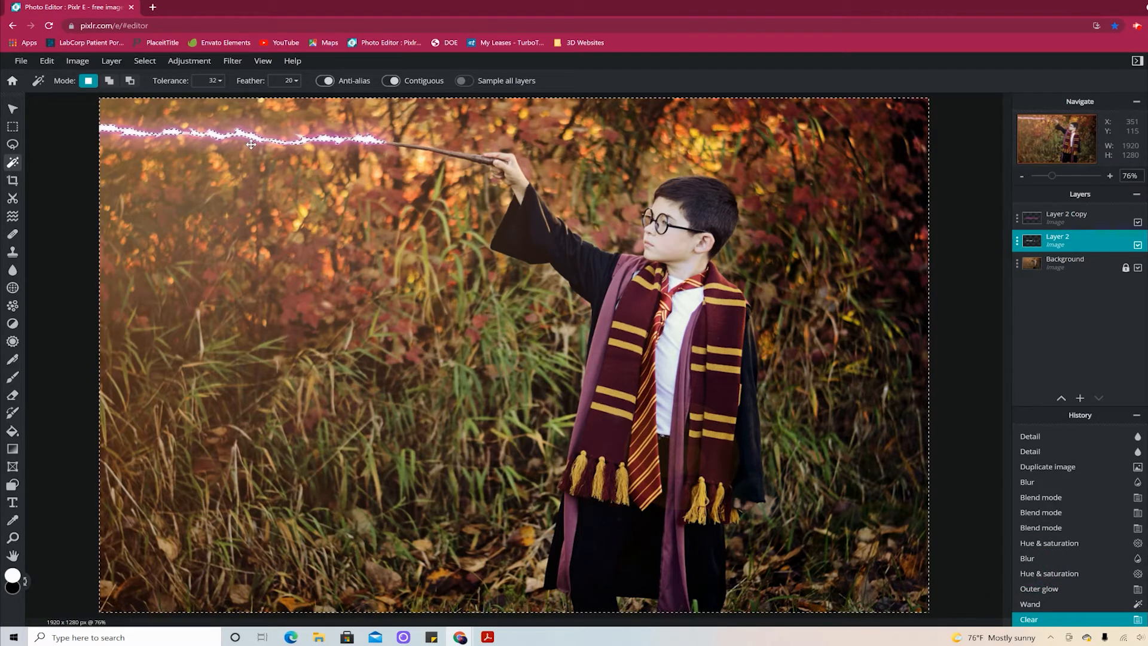
{"action": "key", "text": "ctrl+d"}
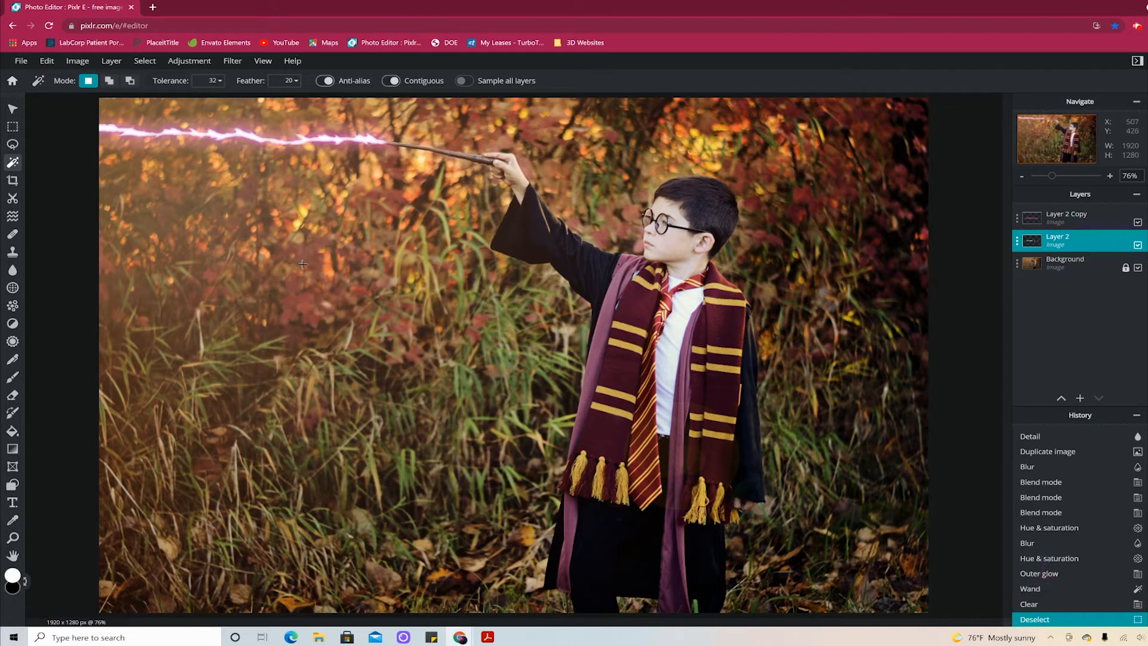
{"action": "left_click", "coordinate": [326, 232]}
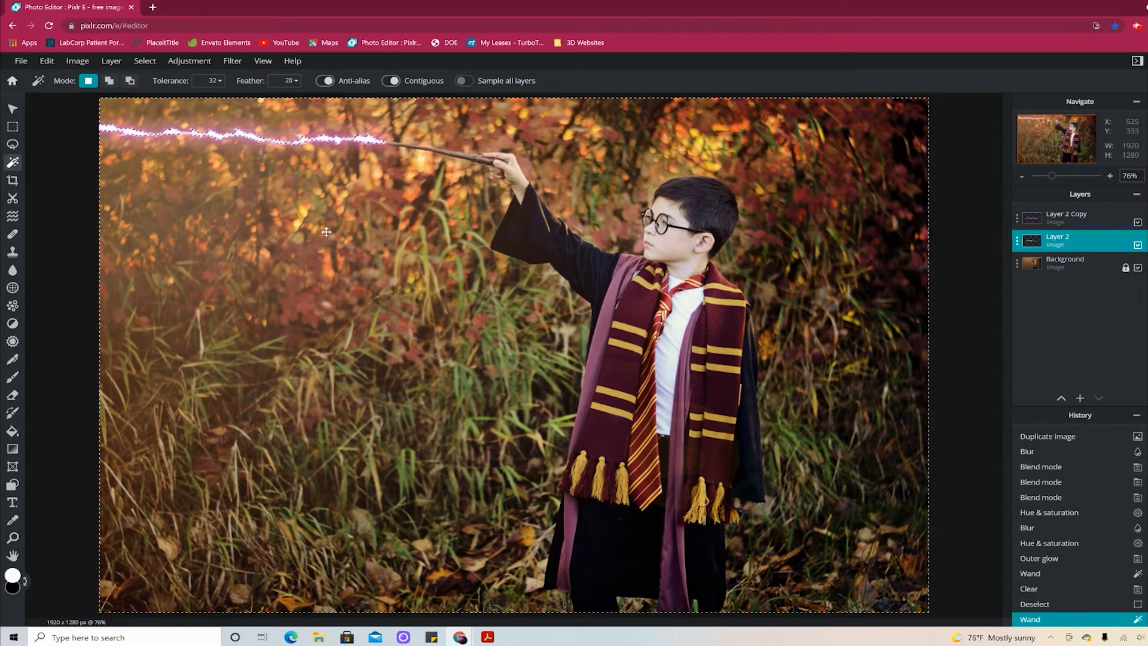
{"action": "key", "text": "Delete"}
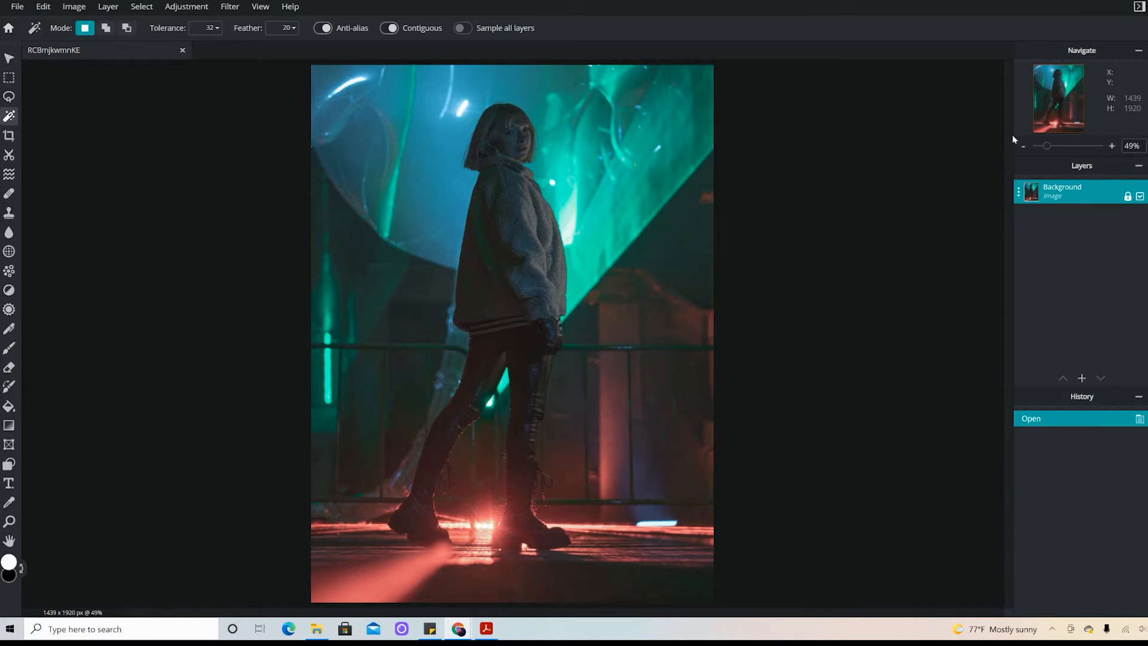
Add an empty layer above the photo of the walking woman and name it Doodle
{"action": "left_click", "coordinate": [1081, 378]}
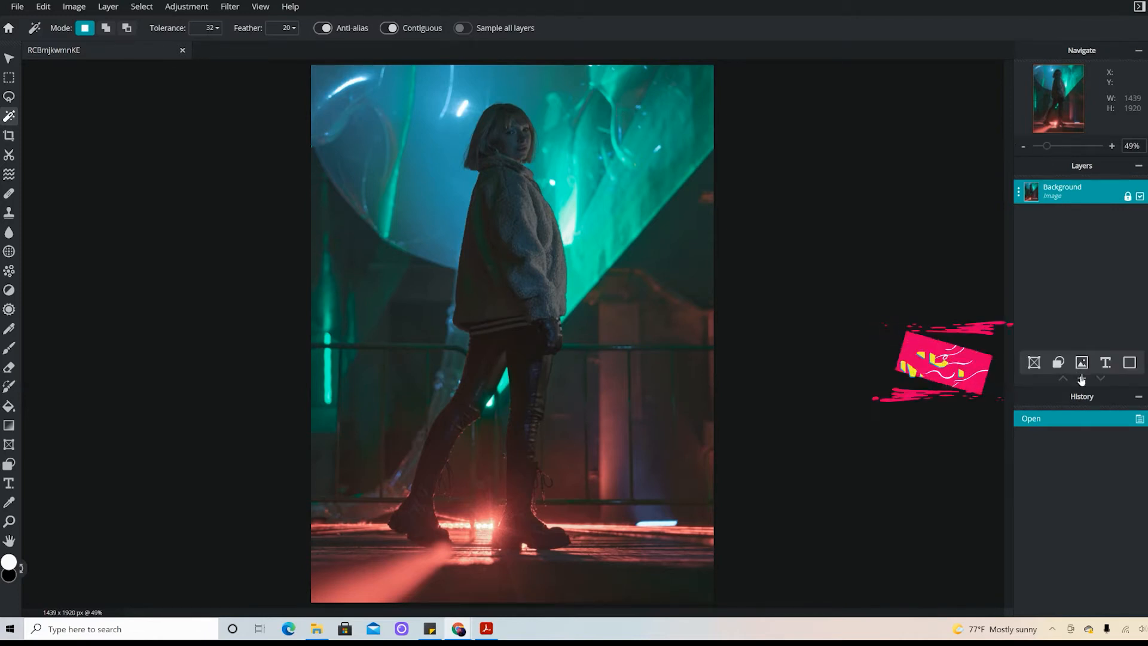
{"action": "left_click", "coordinate": [1129, 363]}
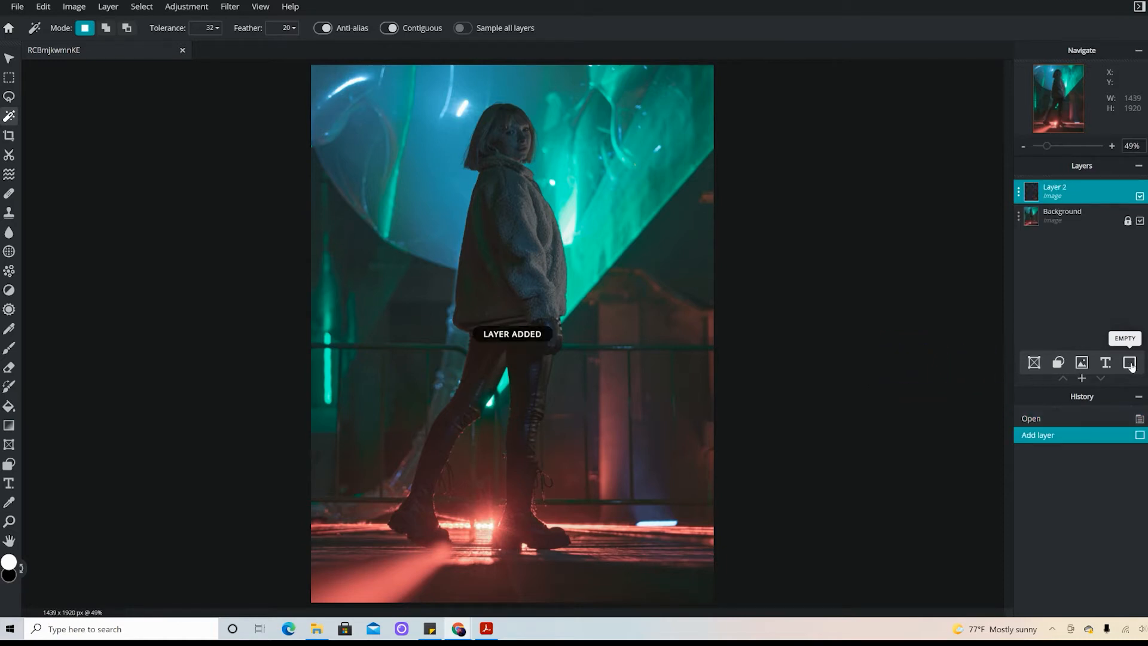
{"action": "left_click", "coordinate": [1019, 194]}
{"action": "type", "text": "Doodle"}
{"action": "key", "text": "Return"}
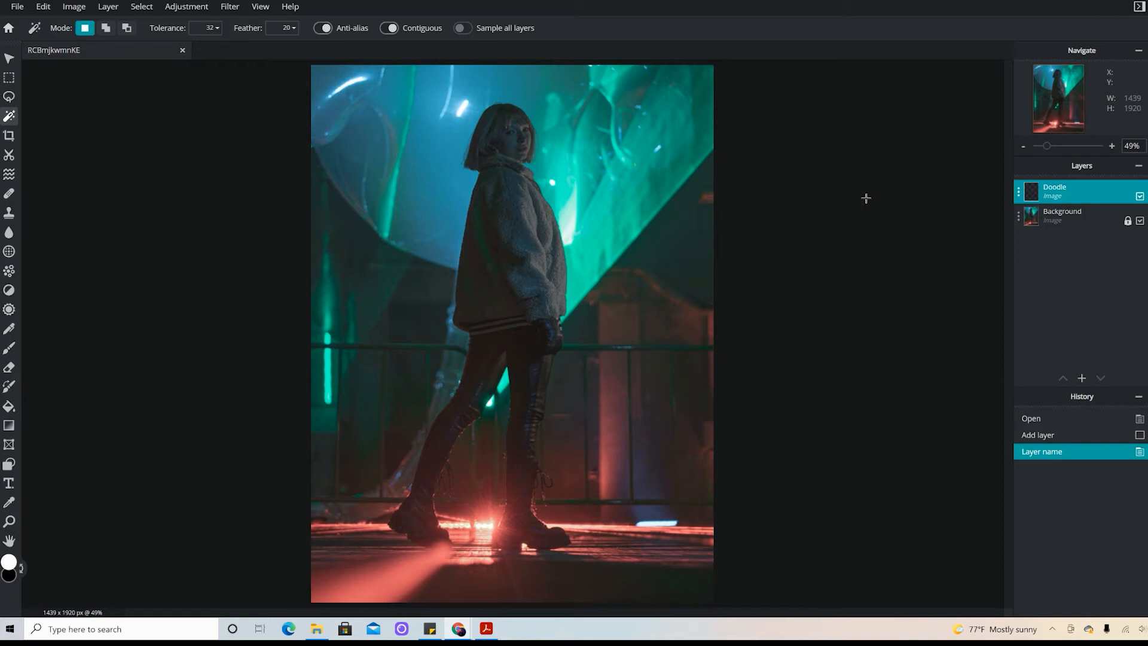
Set up the Draw brush at 10 px with a softness of about 4%
{"action": "left_click", "coordinate": [5, 349]}
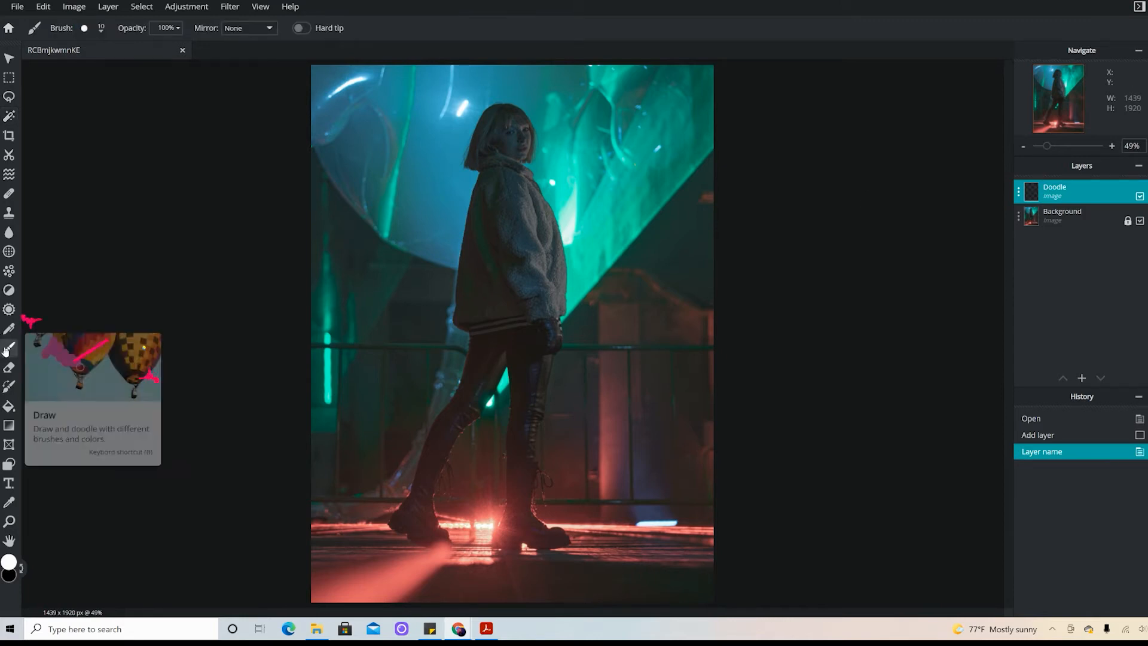
{"action": "left_click", "coordinate": [95, 30]}
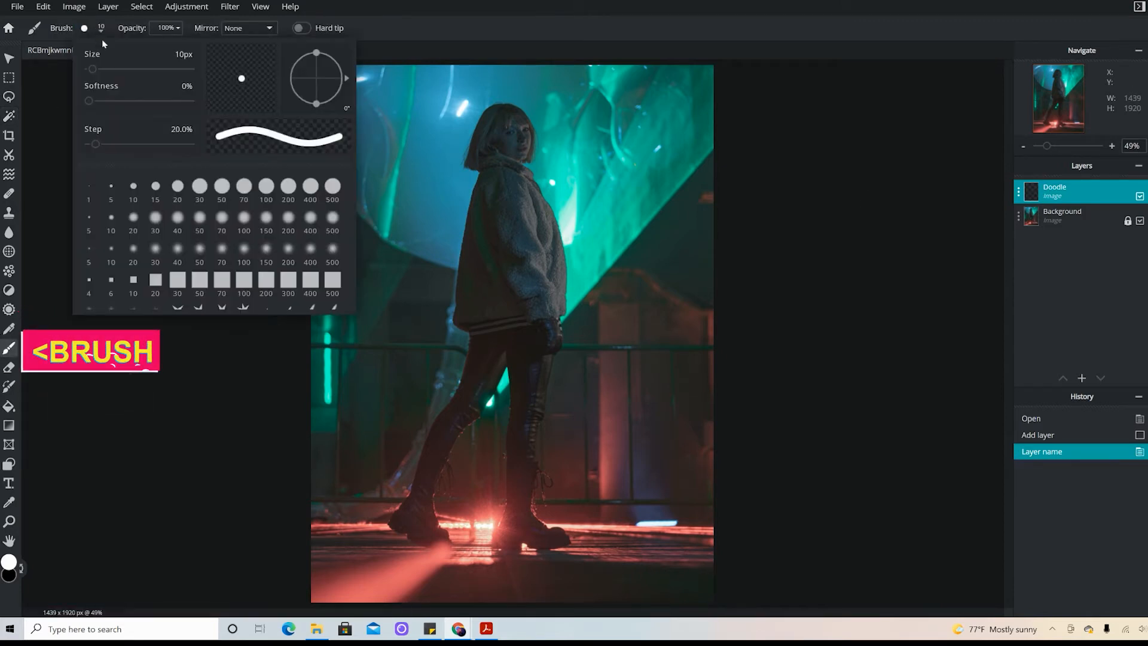
{"action": "mouse_move", "coordinate": [89, 101]}
{"action": "left_mouse_down"}
{"action": "mouse_move", "coordinate": [102, 102]}
{"action": "mouse_move", "coordinate": [75, 105]}
{"action": "mouse_move", "coordinate": [113, 103]}
{"action": "mouse_move", "coordinate": [90, 102]}
{"action": "mouse_move", "coordinate": [99, 99]}
{"action": "left_mouse_up"}
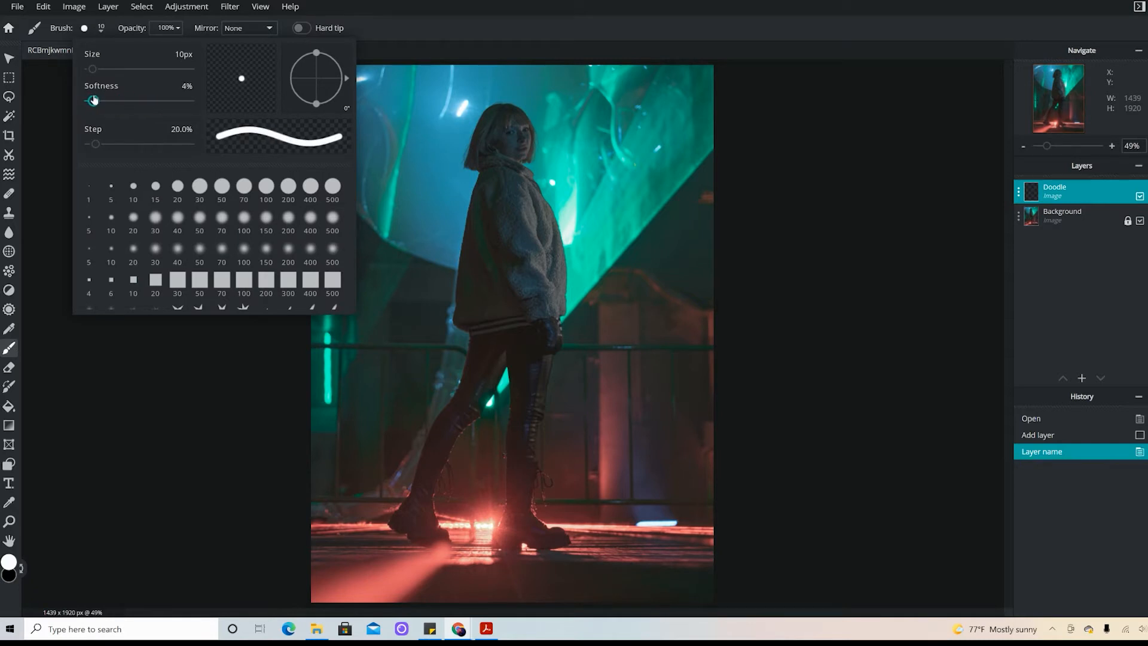
Set the foreground colour to bright turquoise #06FFD5, starting from a sample of the green background light
{"action": "left_click", "coordinate": [8, 562]}
{"action": "left_click", "coordinate": [8, 562]}
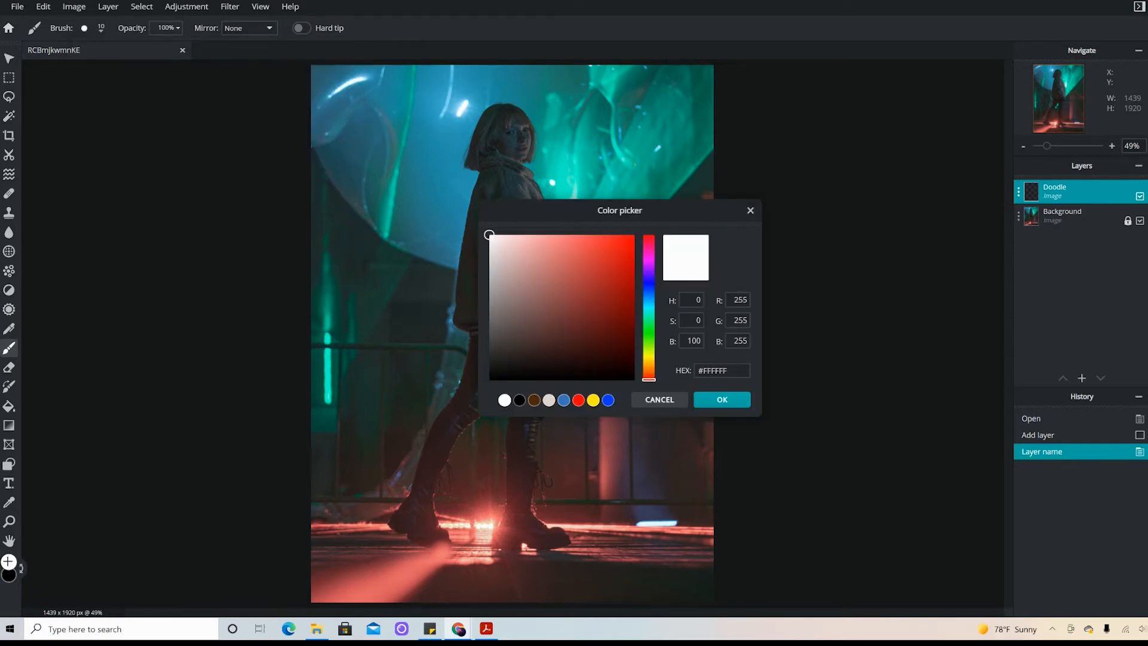
{"action": "left_click", "coordinate": [638, 148]}
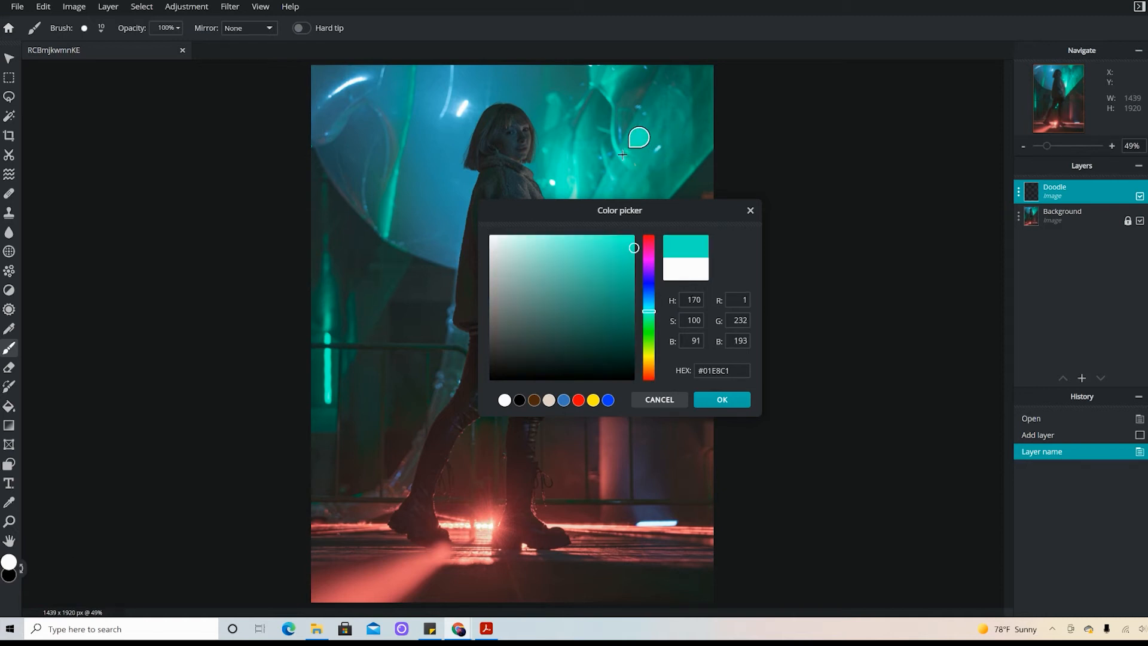
{"action": "left_click", "coordinate": [632, 238]}
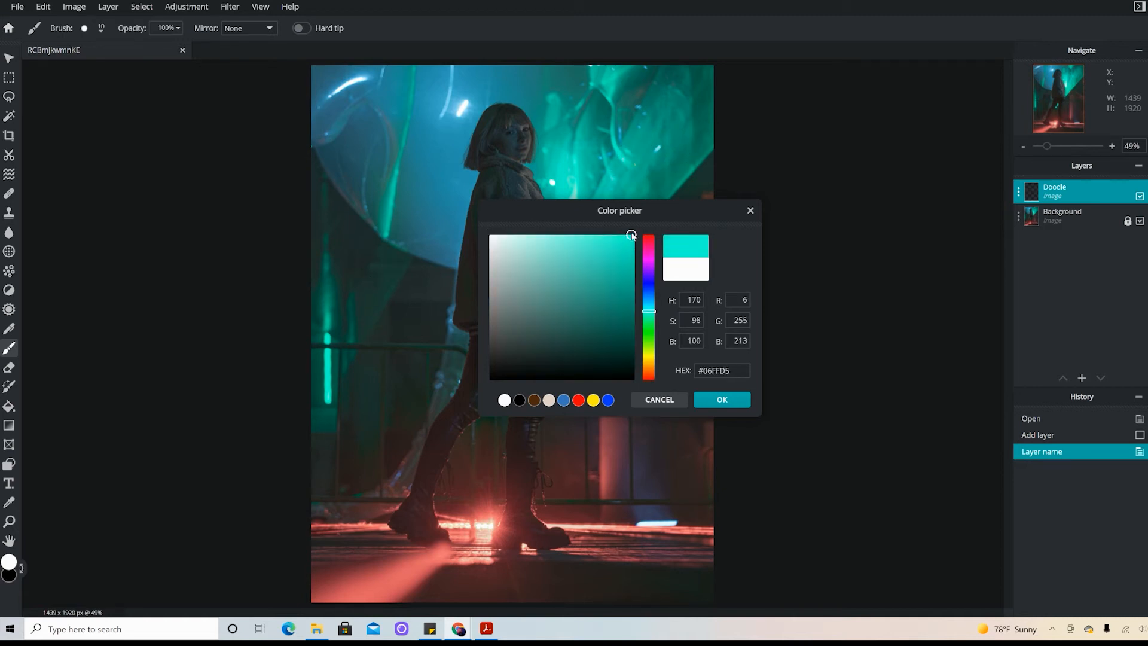
{"action": "left_click", "coordinate": [723, 400]}
Trace both of the woman's boots in turquoise, including cuffs, straps and soles
{"action": "left_click", "coordinate": [503, 152]}
{"action": "left_click_drag", "start_coordinate": [424, 445], "coordinate": [454, 456]}
{"action": "mouse_move", "coordinate": [420, 456]}
{"action": "left_mouse_down"}
{"action": "mouse_move", "coordinate": [399, 507]}
{"action": "mouse_move", "coordinate": [450, 546]}
{"action": "left_mouse_up"}
{"action": "mouse_move", "coordinate": [444, 464]}
{"action": "left_mouse_down"}
{"action": "mouse_move", "coordinate": [450, 546]}
{"action": "mouse_move", "coordinate": [440, 474]}
{"action": "left_mouse_up"}
{"action": "left_click_drag", "start_coordinate": [416, 478], "coordinate": [438, 485]}
{"action": "left_click_drag", "start_coordinate": [391, 521], "coordinate": [450, 548]}
{"action": "left_click_drag", "start_coordinate": [507, 459], "coordinate": [539, 467]}
{"action": "left_click_drag", "start_coordinate": [499, 539], "coordinate": [531, 473]}
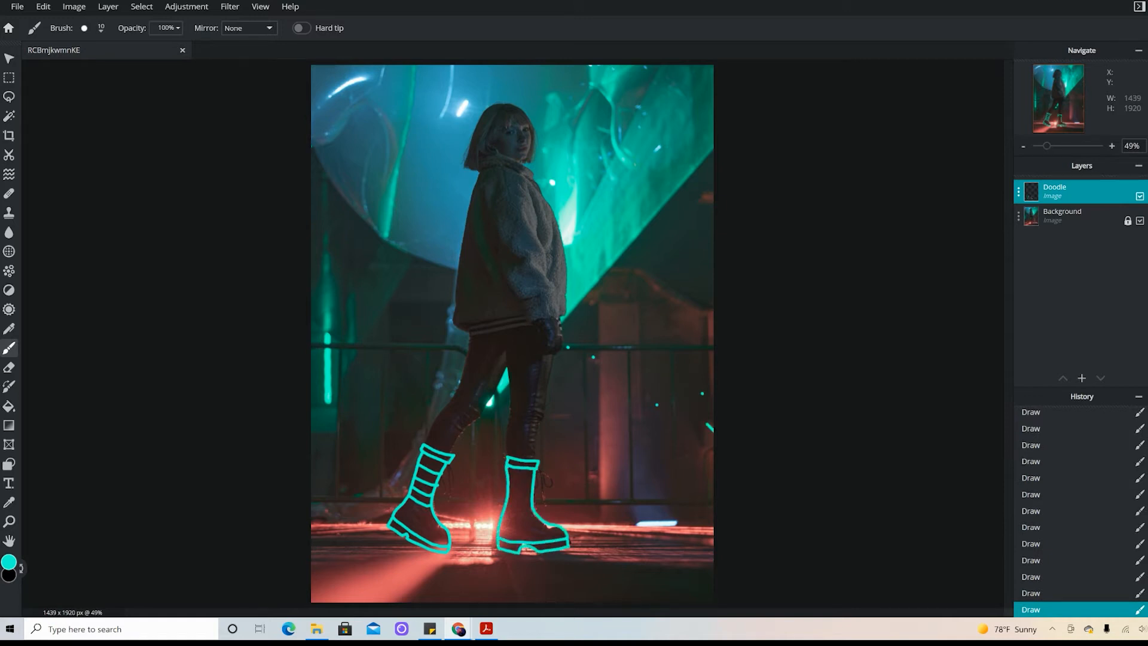
Draw turquoise spirals on both knees and on the jacket's elbow
{"action": "left_click_drag", "start_coordinate": [540, 395], "coordinate": [536, 432]}
{"action": "left_click_drag", "start_coordinate": [486, 397], "coordinate": [473, 412]}
{"action": "left_click_drag", "start_coordinate": [514, 248], "coordinate": [504, 252]}
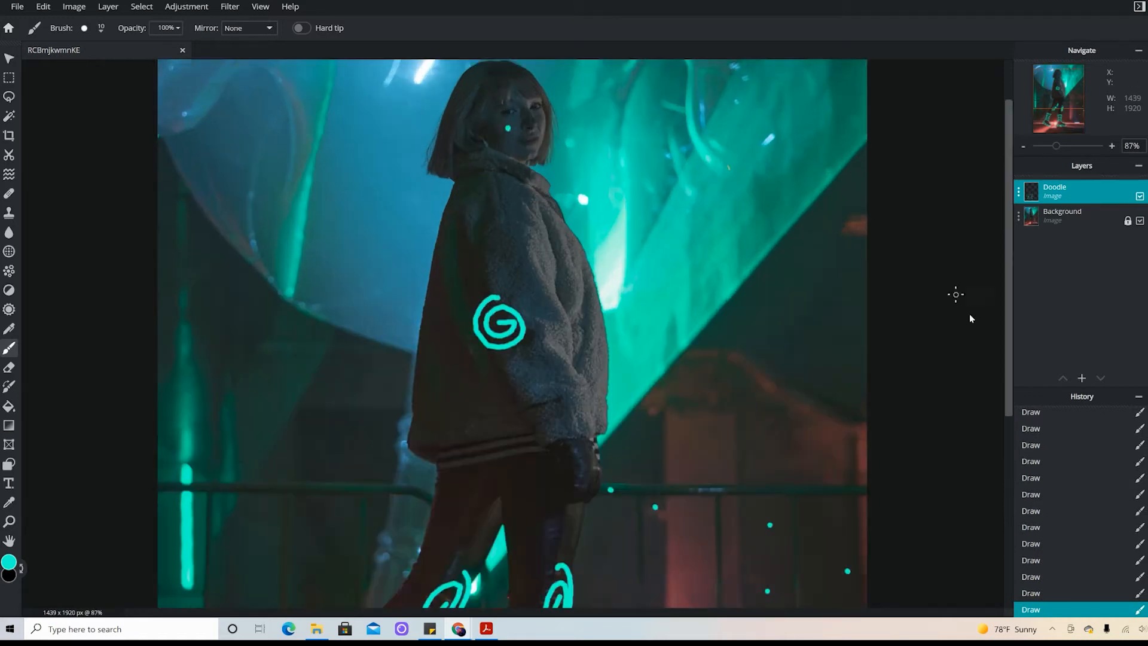
Undo the last stray stroke, reduce the brush to 5 px and draw strand lines over the woman's hair
{"action": "left_click_drag", "start_coordinate": [500, 192], "coordinate": [514, 204]}
{"action": "key", "text": "ctrl+z"}
{"action": "left_click", "coordinate": [84, 28]}
{"action": "left_click_drag", "start_coordinate": [497, 144], "coordinate": [485, 179]}
{"action": "mouse_move", "coordinate": [506, 147]}
{"action": "left_mouse_down"}
{"action": "mouse_move", "coordinate": [500, 179]}
{"action": "mouse_move", "coordinate": [473, 212]}
{"action": "left_mouse_up"}
{"action": "mouse_move", "coordinate": [500, 127]}
{"action": "left_mouse_down"}
{"action": "mouse_move", "coordinate": [455, 218]}
{"action": "mouse_move", "coordinate": [428, 240]}
{"action": "left_mouse_up"}
{"action": "left_click_drag", "start_coordinate": [458, 203], "coordinate": [435, 242]}
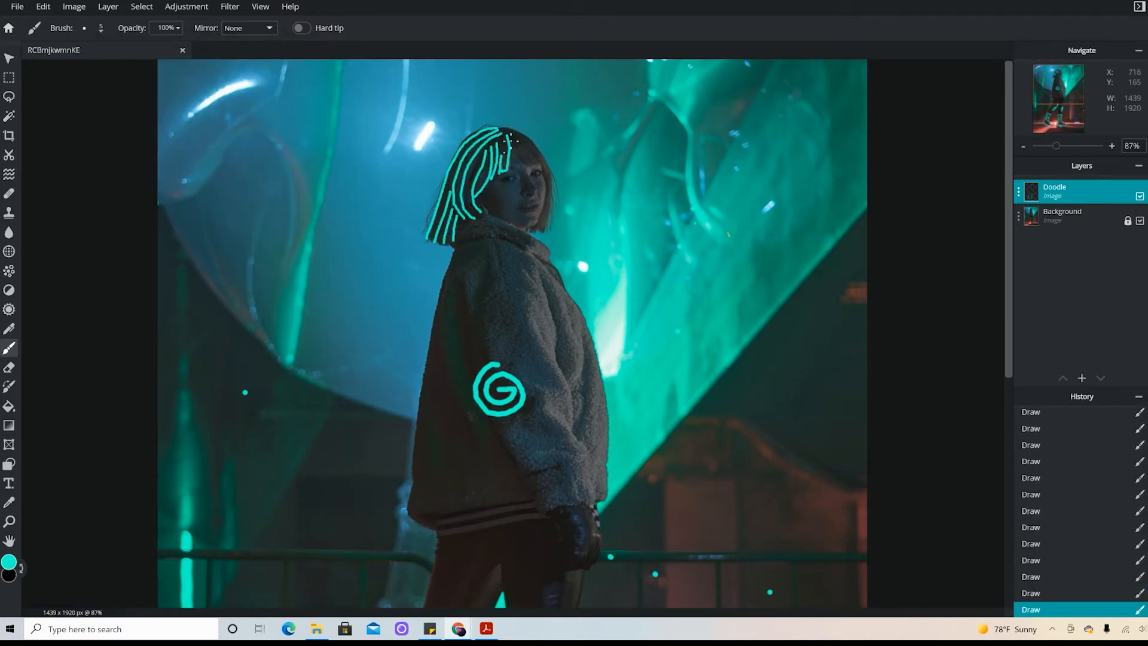
{"action": "left_click_drag", "start_coordinate": [502, 133], "coordinate": [538, 164]}
{"action": "left_click_drag", "start_coordinate": [521, 128], "coordinate": [549, 224]}
Trace the jacket's collar, sleeve, side edges and hem with thin turquoise lines
{"action": "mouse_move", "coordinate": [455, 249]}
{"action": "left_mouse_down"}
{"action": "mouse_move", "coordinate": [550, 260]}
{"action": "mouse_move", "coordinate": [473, 377]}
{"action": "left_mouse_up"}
{"action": "left_click_drag", "start_coordinate": [536, 272], "coordinate": [559, 371]}
{"action": "left_click_drag", "start_coordinate": [472, 377], "coordinate": [542, 514]}
{"action": "mouse_move", "coordinate": [550, 263]}
{"action": "left_mouse_down"}
{"action": "mouse_move", "coordinate": [607, 466]}
{"action": "mouse_move", "coordinate": [424, 514]}
{"action": "left_mouse_up"}
{"action": "left_click_drag", "start_coordinate": [430, 329], "coordinate": [414, 481]}
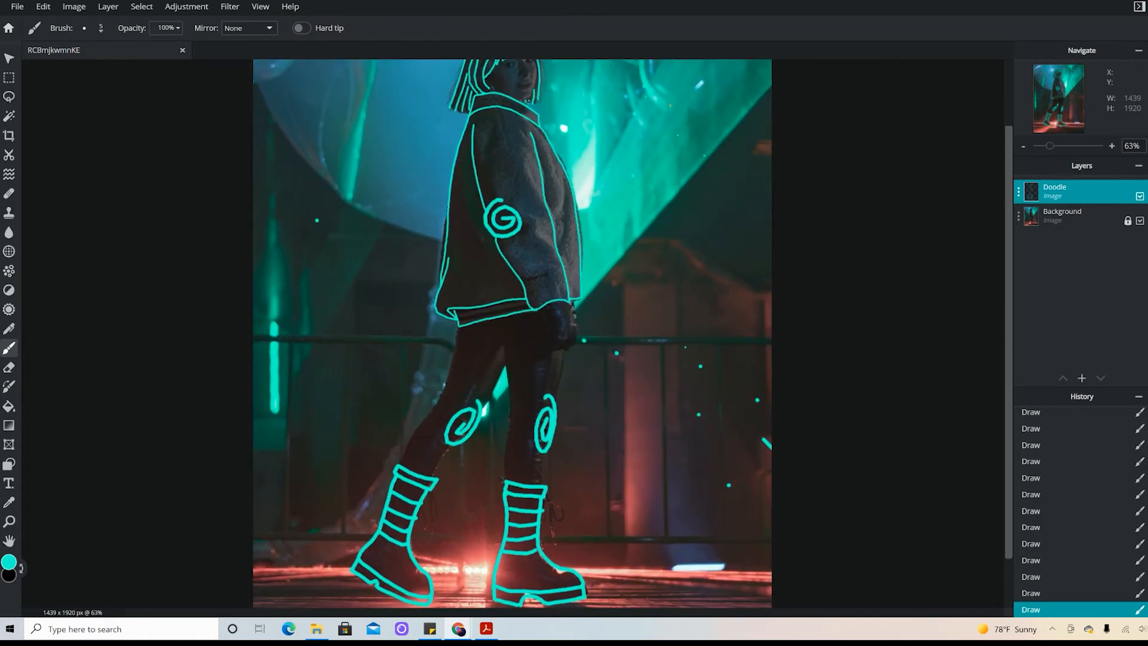
Outline both legs from the jacket hem down to the boot tops
{"action": "left_click_drag", "start_coordinate": [457, 326], "coordinate": [402, 465]}
{"action": "left_click_drag", "start_coordinate": [687, 453], "coordinate": [691, 485]}
{"action": "left_click_drag", "start_coordinate": [510, 362], "coordinate": [433, 479]}
{"action": "left_click_drag", "start_coordinate": [507, 478], "coordinate": [504, 336]}
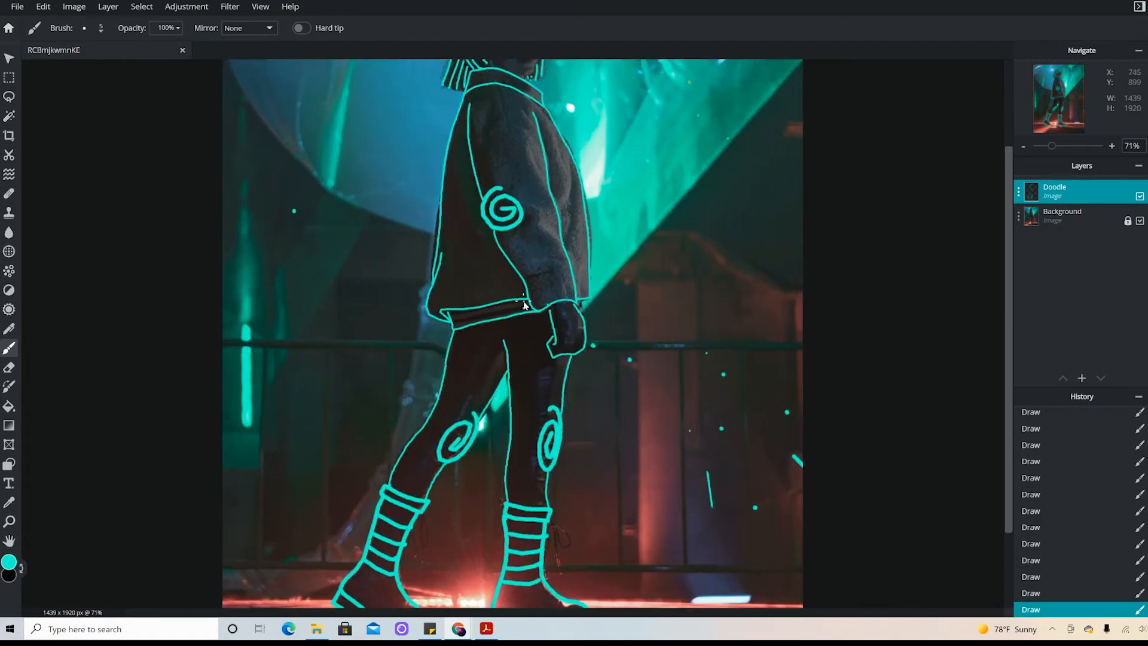
Add a turquoise heart shape in the photo's background beside the woman's head
{"action": "left_click", "coordinate": [271, 28]}
{"action": "left_click", "coordinate": [332, 28]}
{"action": "left_click", "coordinate": [385, 169]}
{"action": "left_click_drag", "start_coordinate": [627, 178], "coordinate": [592, 135]}
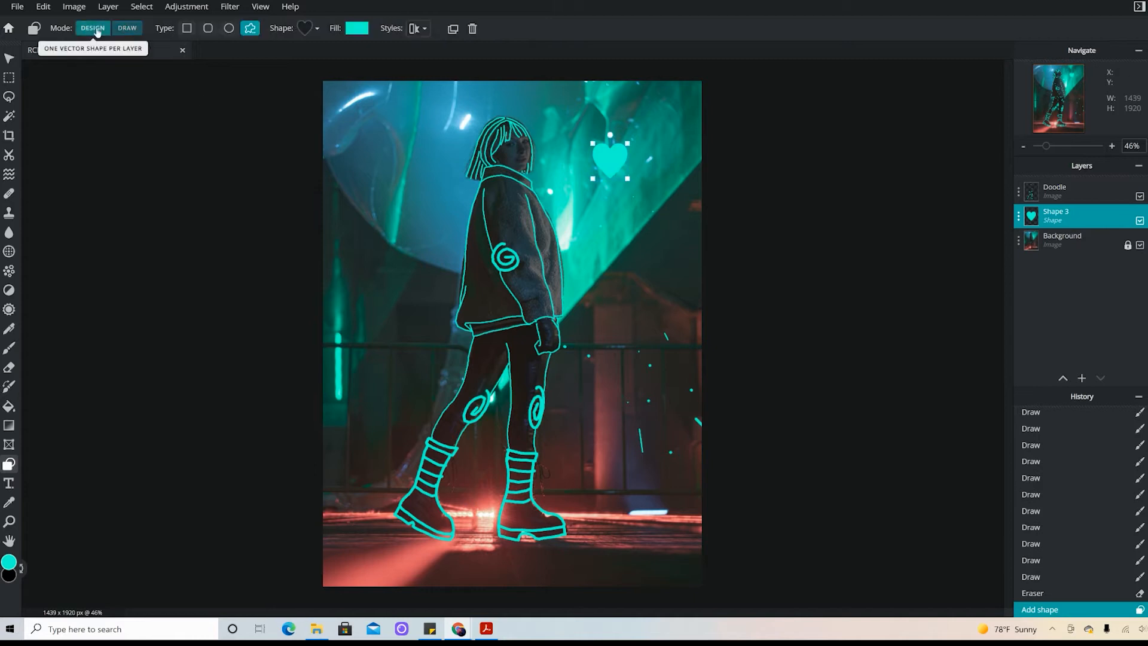
Restyle the heart shape as a hollow turquoise outline
{"action": "left_click", "coordinate": [417, 29]}
{"action": "left_click", "coordinate": [467, 73]}
{"action": "left_click", "coordinate": [367, 138]}
{"action": "left_click", "coordinate": [477, 46]}
Duplicate the heart outline and place the copies on the other side of the head and beside the jacket
{"action": "key", "text": "ctrl+c"}
{"action": "key", "text": "ctrl+v"}
{"action": "left_click_drag", "start_coordinate": [1056, 191], "coordinate": [1056, 245]}
{"action": "left_click_drag", "start_coordinate": [610, 158], "coordinate": [421, 163]}
{"action": "left_click", "coordinate": [108, 7]}
{"action": "key", "text": "ctrl+v"}
{"action": "left_click", "coordinate": [610, 160]}
{"action": "mouse_move", "coordinate": [612, 231]}
{"action": "left_mouse_down"}
{"action": "mouse_move", "coordinate": [640, 354]}
{"action": "mouse_move", "coordinate": [628, 401]}
{"action": "left_mouse_up"}
Rasterize the heart shapes and merge them with the Doodle layer
{"action": "left_click", "coordinate": [838, 292]}
{"action": "left_click", "coordinate": [692, 341]}
{"action": "left_click", "coordinate": [1140, 293]}
{"action": "key", "text": "ctrl+shift+e"}
Erase the stray marks around the figure, toggling the Background layer's visibility to check the doodle
{"action": "key", "text": "e"}
{"action": "left_click", "coordinate": [1140, 221]}
{"action": "left_click", "coordinate": [1139, 221]}
{"action": "left_click", "coordinate": [1140, 221]}
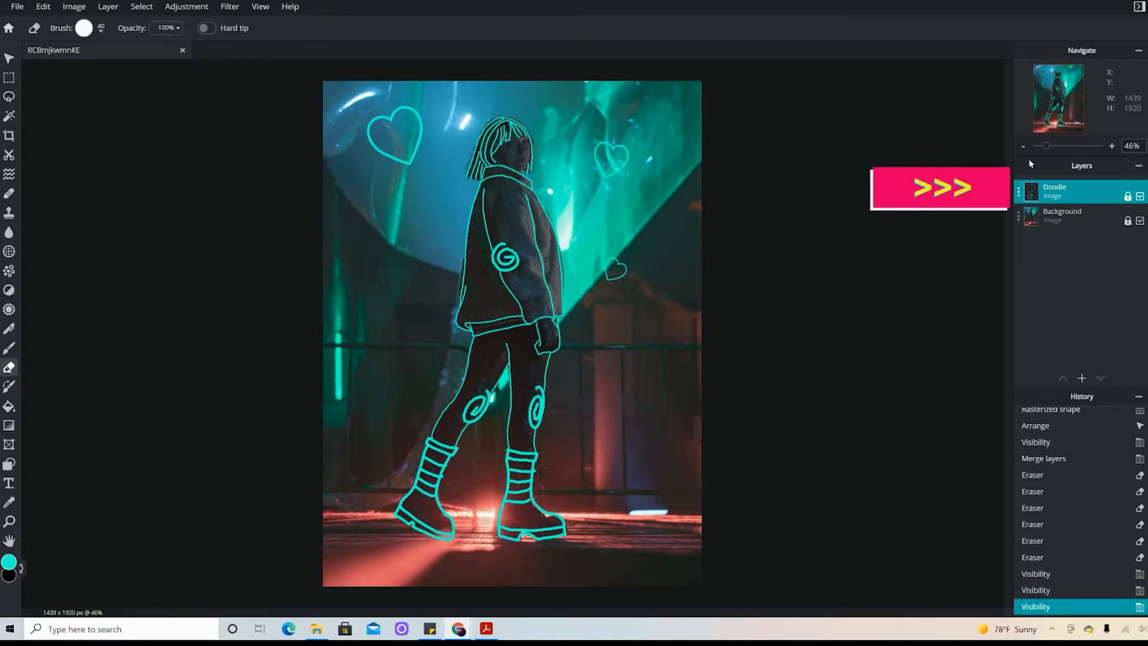
Duplicate the Doodle layer, raise the copy's lightness to about 81 with Hue & saturation, and toggle the copy's visibility to compare
{"action": "left_click", "coordinate": [1020, 194]}
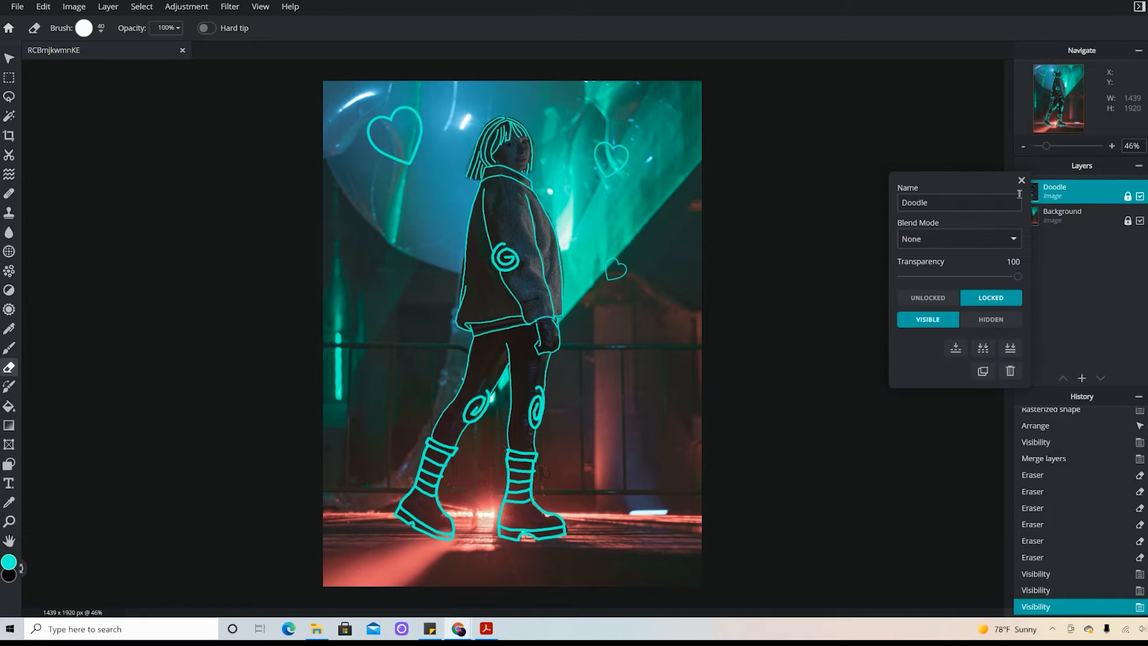
{"action": "left_click", "coordinate": [983, 371]}
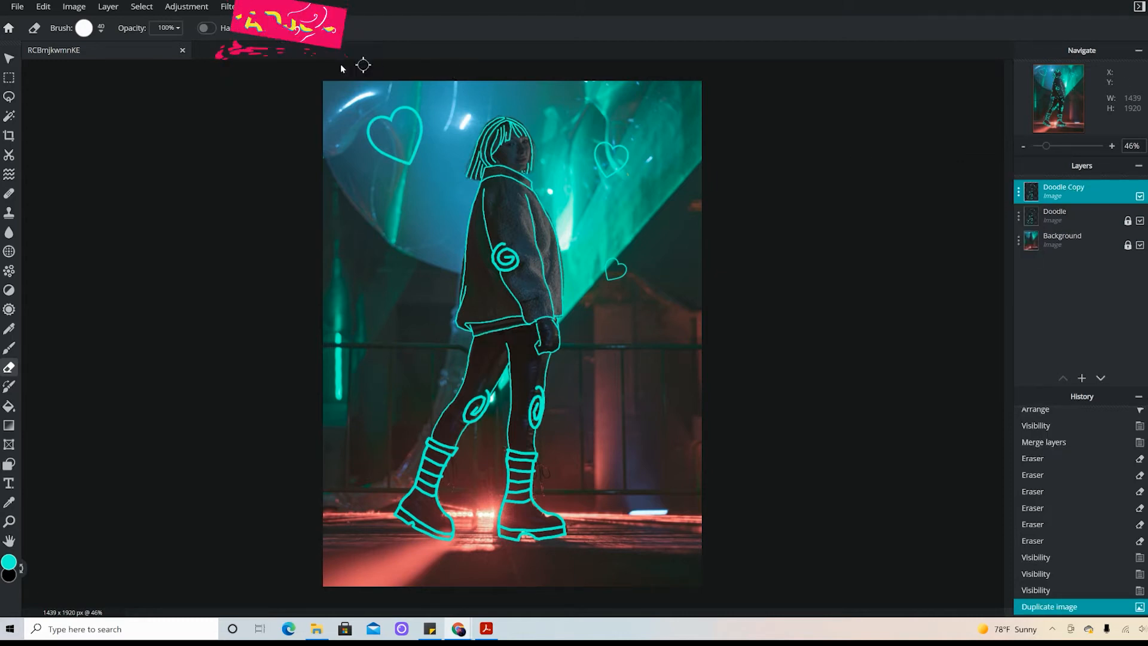
{"action": "left_click", "coordinate": [176, 7]}
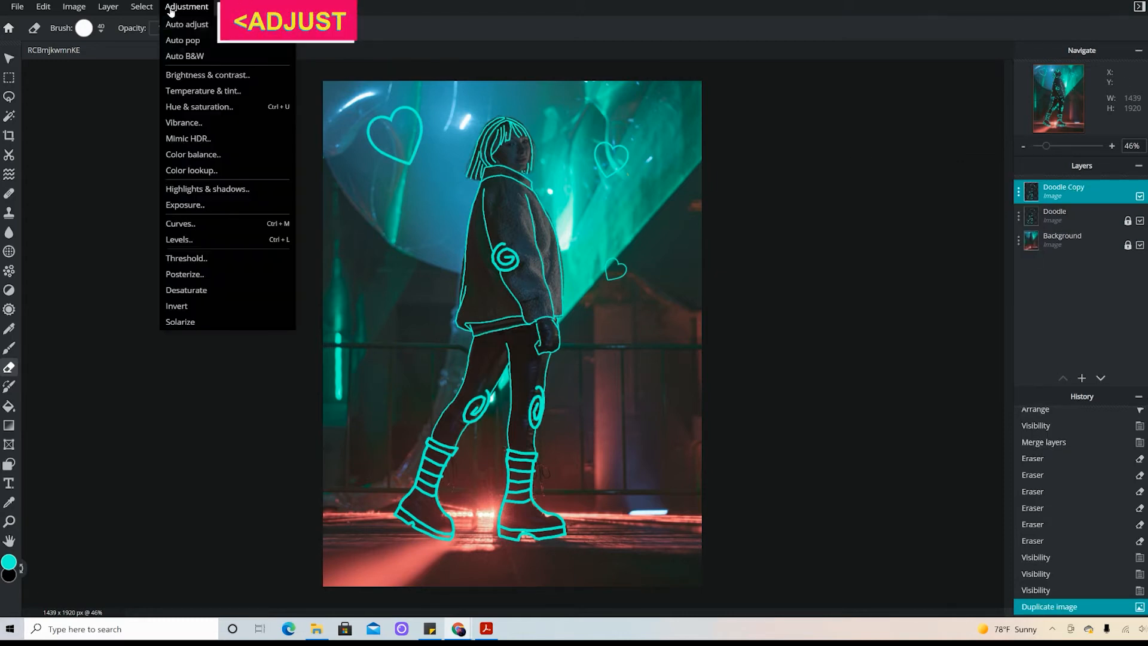
{"action": "left_click", "coordinate": [181, 108]}
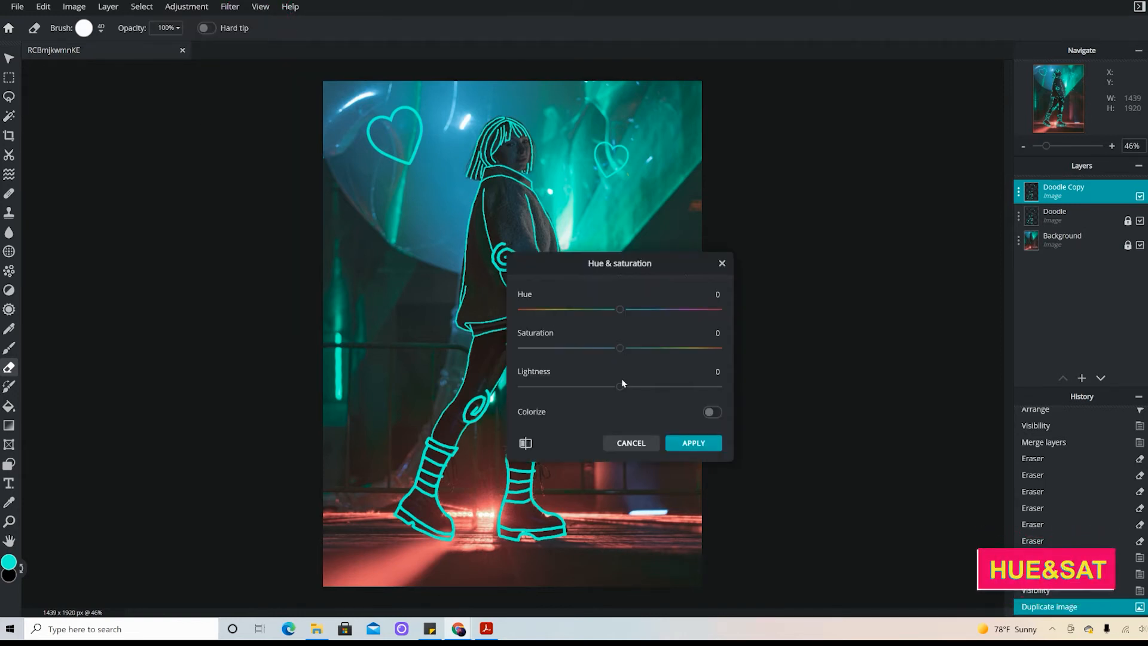
{"action": "left_click_drag", "start_coordinate": [620, 387], "coordinate": [695, 390]}
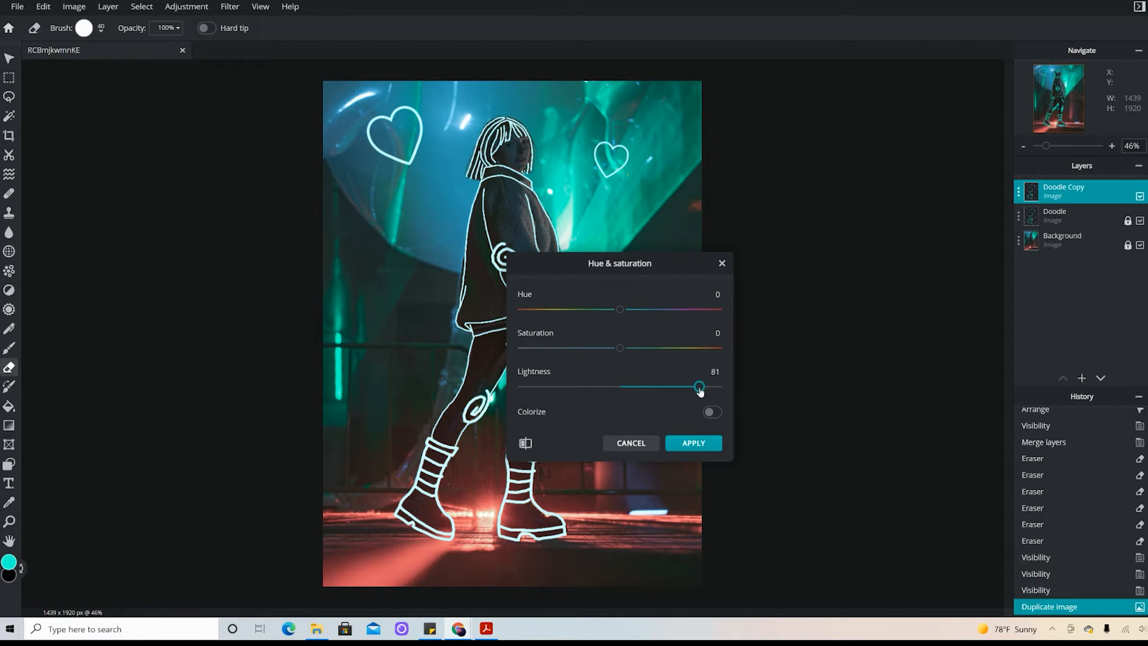
{"action": "left_click", "coordinate": [688, 443]}
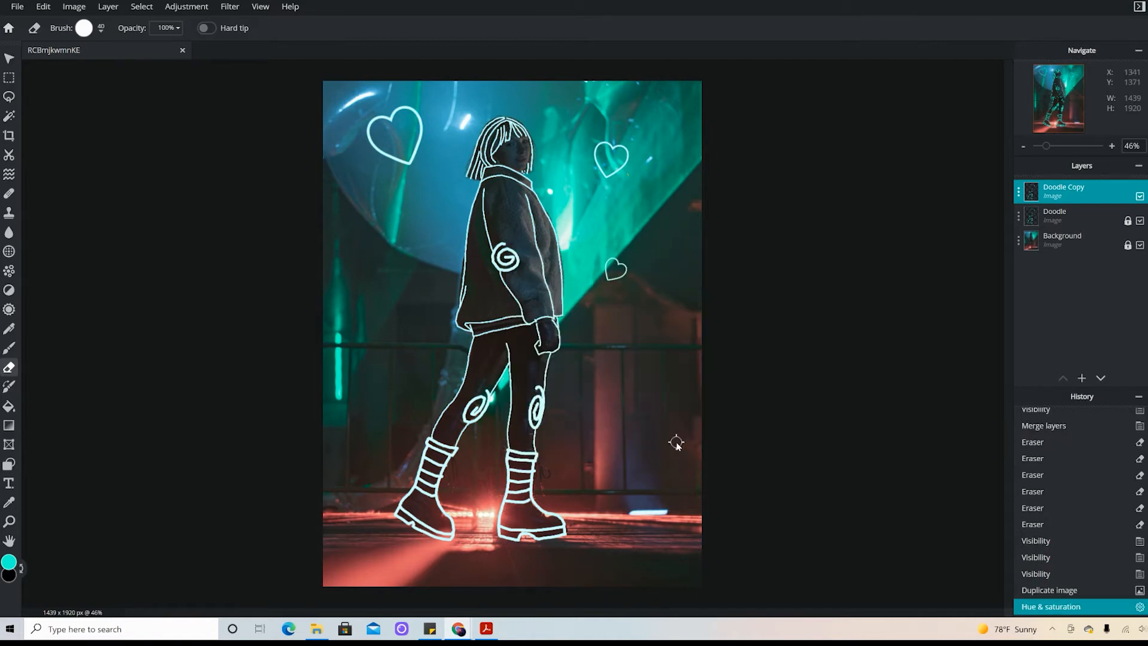
{"action": "left_click", "coordinate": [1140, 196]}
{"action": "left_click", "coordinate": [1139, 197]}
{"action": "left_click", "coordinate": [1139, 197]}
{"action": "left_click", "coordinate": [1139, 197]}
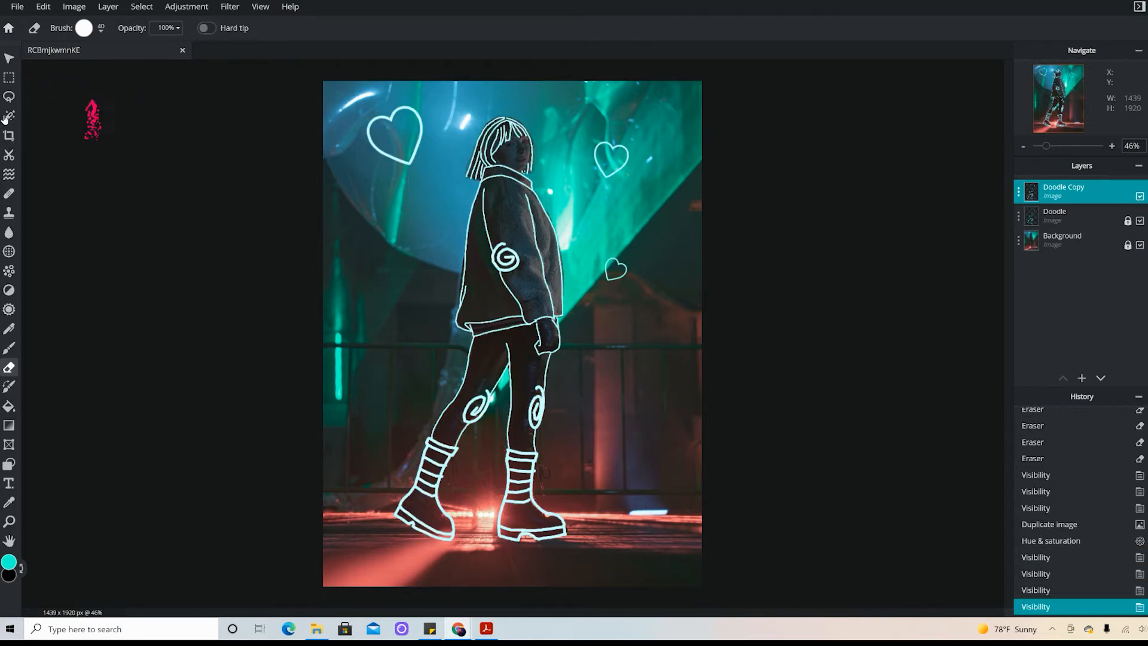
Try to select the area around the Doodle Copy outline and inside its shapes with the Wand at tolerance 32 and feather 20
{"action": "key", "text": "w"}
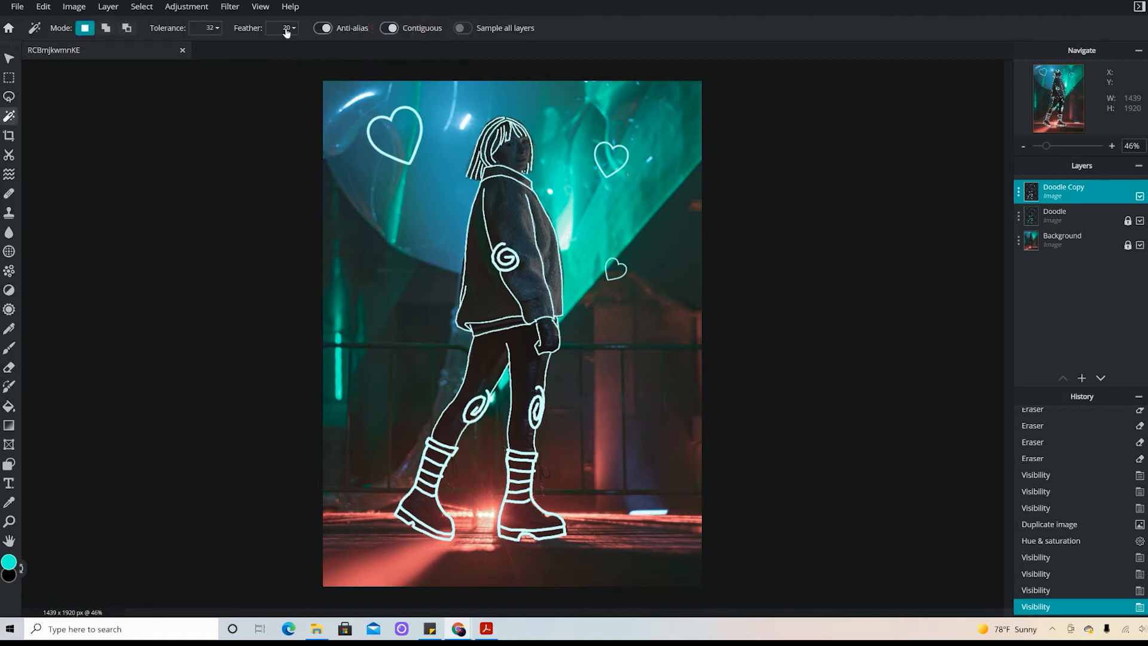
{"action": "left_click", "coordinate": [372, 180]}
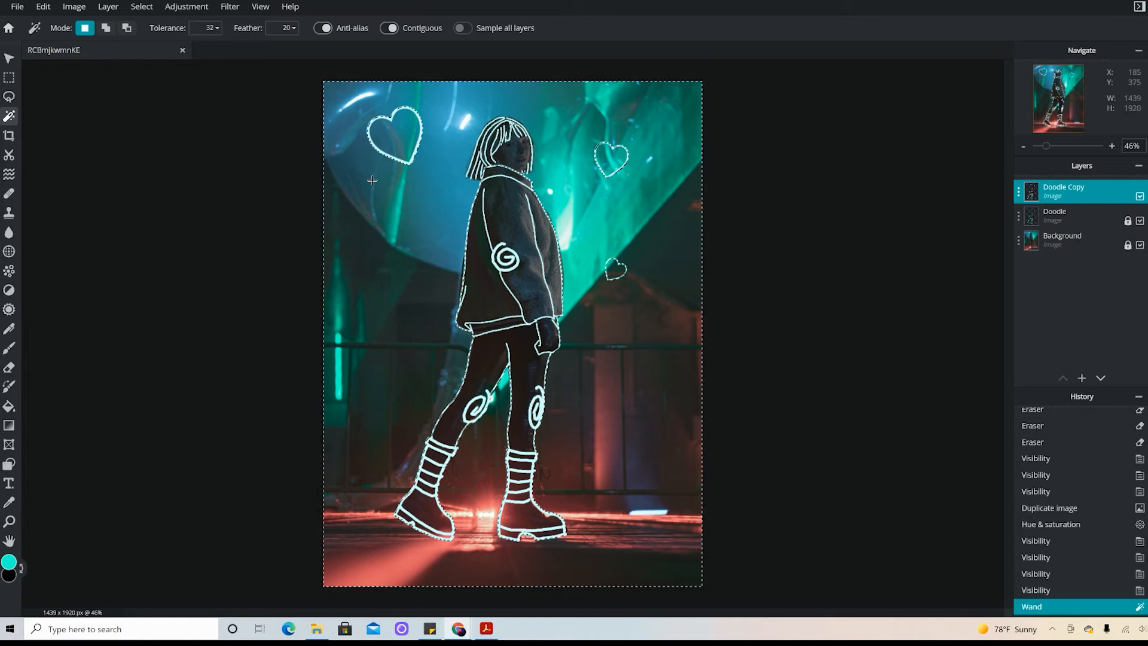
{"action": "left_click", "coordinate": [612, 161], "text": "shift"}
{"action": "left_click", "coordinate": [617, 269]}
{"action": "left_click", "coordinate": [637, 299]}
{"action": "left_click", "coordinate": [508, 258], "text": "shift"}
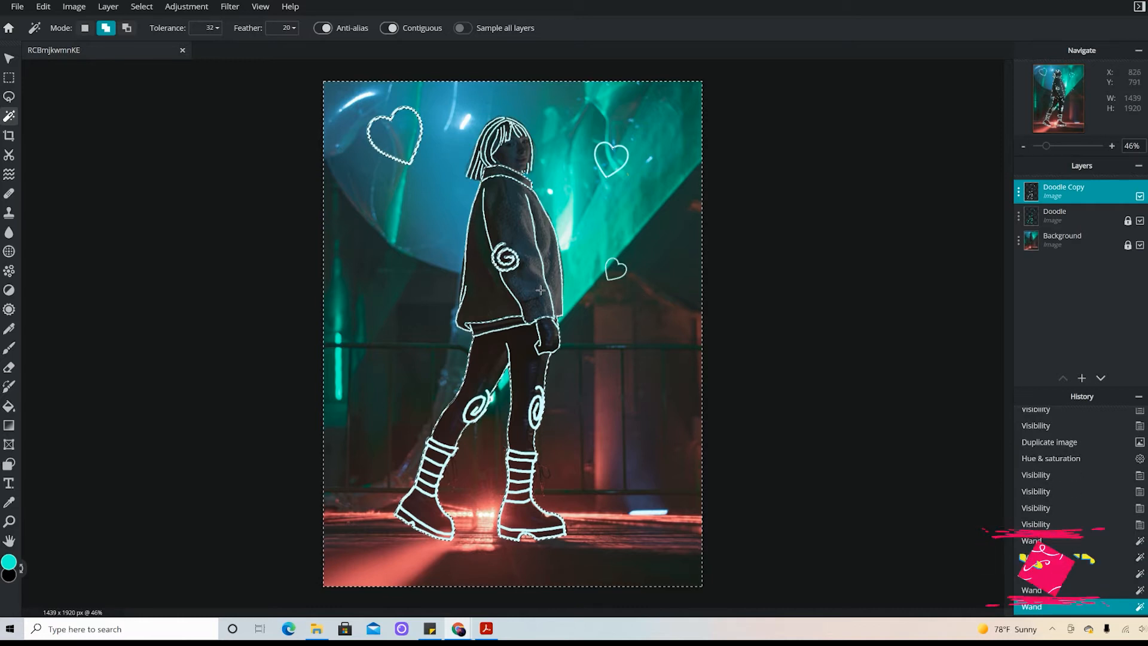
{"action": "left_click", "coordinate": [503, 327], "text": "shift"}
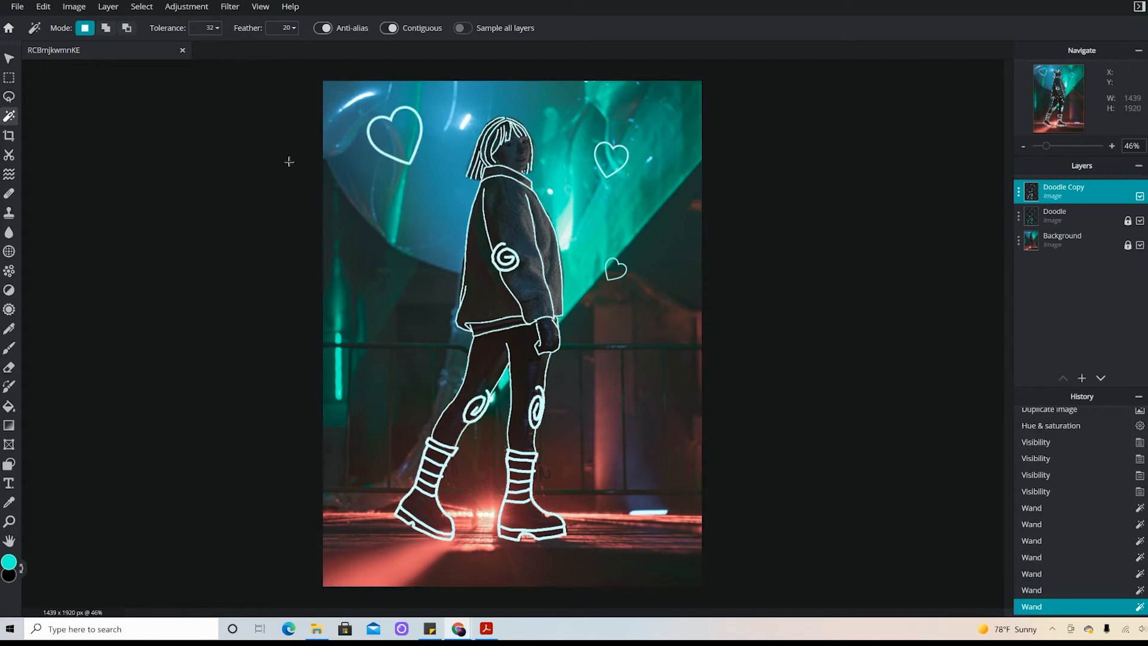
Try clearing the edges of the Doodle Copy outline through a Wand selection with tolerance 0 and feather 5
{"action": "key", "text": "Delete"}
{"action": "key", "text": "Delete"}
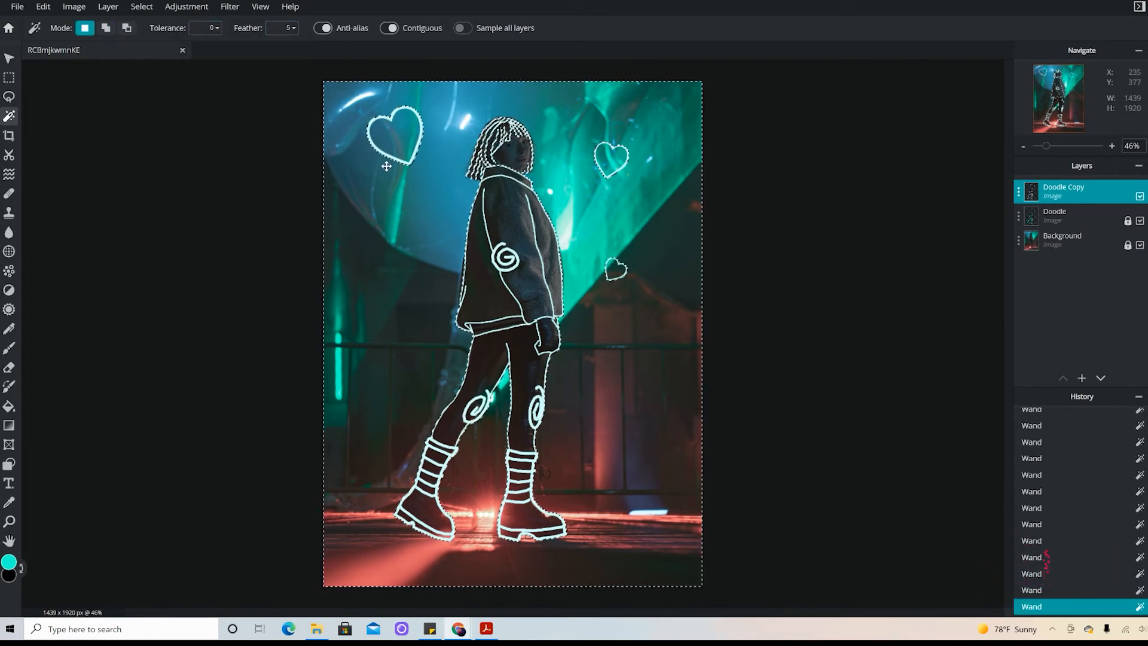
{"action": "left_click", "coordinate": [499, 172], "text": "shift"}
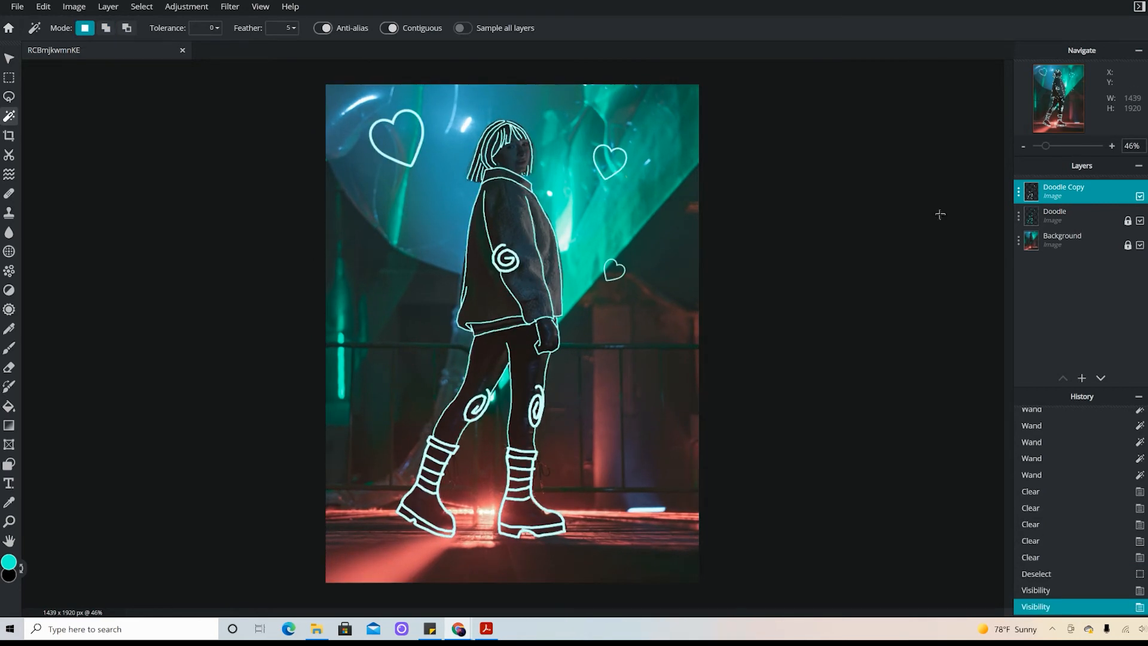
Select the area outside the doodle and inside the hearts on Doodle Copy with the Wand at tolerance 0 and feather 15
{"action": "left_click", "coordinate": [516, 427]}
{"action": "left_click", "coordinate": [293, 28]}
{"action": "left_click_drag", "start_coordinate": [193, 50], "coordinate": [209, 49]}
{"action": "left_click", "coordinate": [359, 227]}
{"action": "left_click", "coordinate": [398, 141], "text": "shift"}
{"action": "left_click", "coordinate": [609, 162], "text": "shift"}
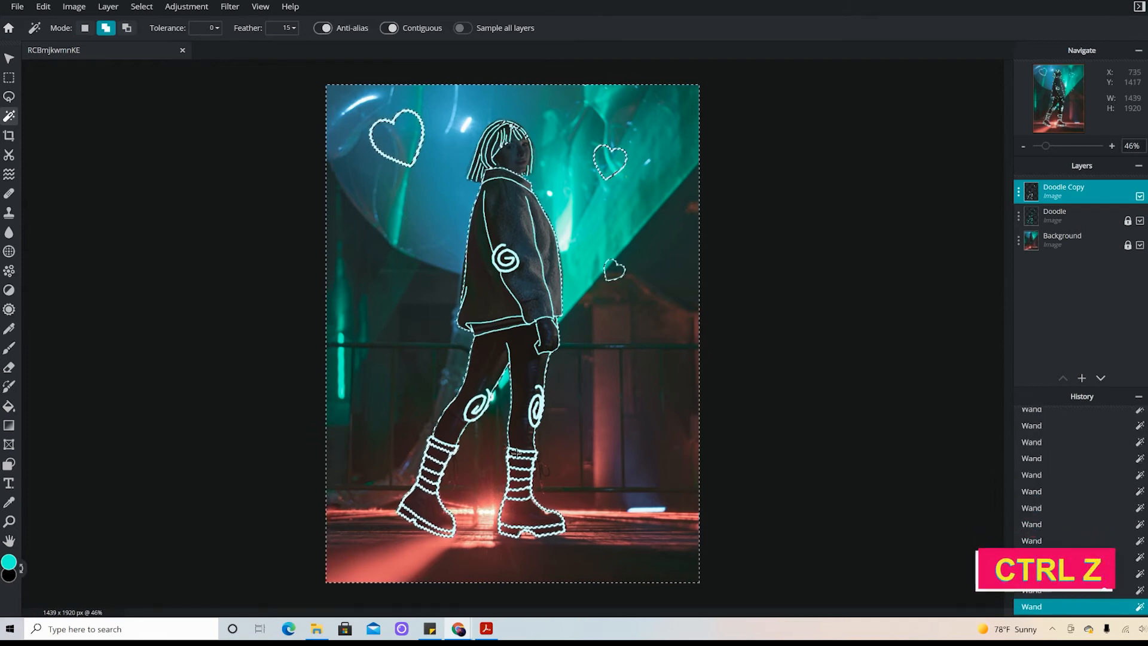
Try to clear the Doodle Copy layer after adjusting the selection over the figure with the Lasso, and undo the attempt
{"action": "key", "text": "l"}
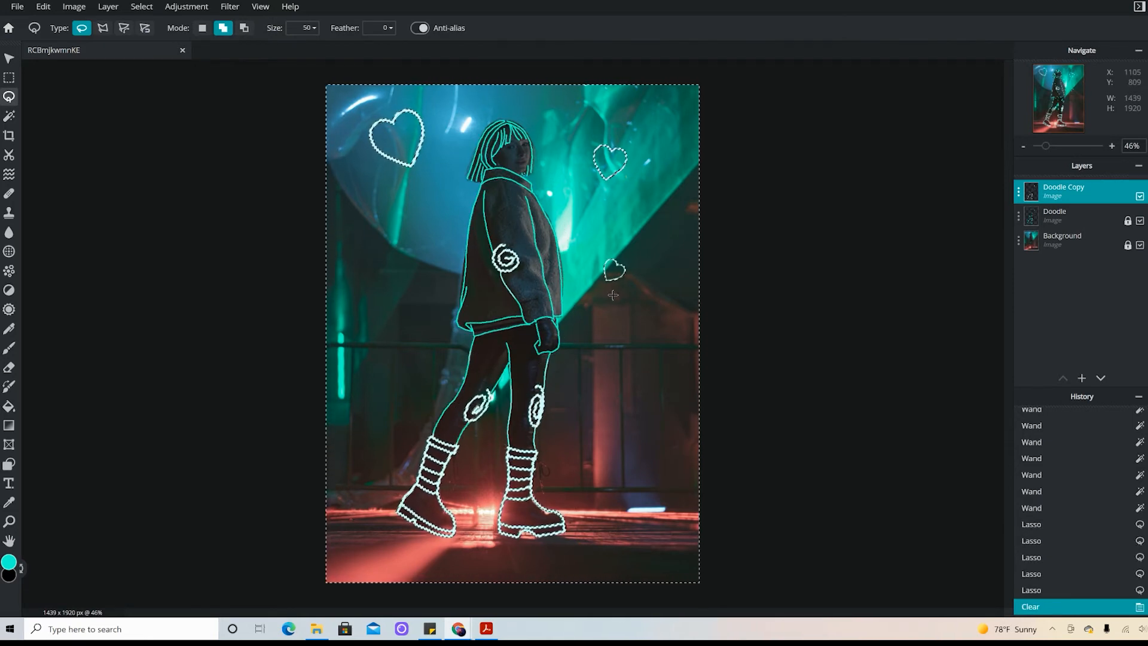
{"action": "key", "text": "ctrl+z"}
{"action": "left_click", "coordinate": [244, 27]}
{"action": "left_click_drag", "start_coordinate": [489, 201], "coordinate": [482, 181]}
{"action": "key", "text": "ctrl+z"}
{"action": "key", "text": "ctrl+z"}
{"action": "key", "text": "ctrl+z"}
{"action": "key", "text": "ctrl+z"}
{"action": "key", "text": "ctrl+z"}
{"action": "key", "text": "ctrl+z"}
Subtract the woman's head, jacket, hand and lower-leg areas from the selection with the Lasso
{"action": "key", "text": "alt"}
{"action": "mouse_move", "coordinate": [536, 112]}
{"action": "left_mouse_down"}
{"action": "mouse_move", "coordinate": [530, 259]}
{"action": "mouse_move", "coordinate": [502, 176]}
{"action": "mouse_move", "coordinate": [514, 198]}
{"action": "left_mouse_up"}
{"action": "mouse_move", "coordinate": [487, 238]}
{"action": "left_mouse_down"}
{"action": "mouse_move", "coordinate": [516, 223]}
{"action": "mouse_move", "coordinate": [498, 277]}
{"action": "mouse_move", "coordinate": [471, 275]}
{"action": "left_mouse_up"}
{"action": "left_click_drag", "start_coordinate": [504, 351], "coordinate": [548, 376]}
{"action": "left_click_drag", "start_coordinate": [555, 425], "coordinate": [527, 448]}
{"action": "left_click_drag", "start_coordinate": [462, 424], "coordinate": [471, 442]}
Clear the selected edge area of the Doodle Copy layer twice, deselect, and toggle the layer's visibility to compare
{"action": "key", "text": "Delete"}
{"action": "key", "text": "Delete"}
{"action": "key", "text": "ctrl+d"}
{"action": "left_click", "coordinate": [1140, 197]}
{"action": "left_click", "coordinate": [1140, 197]}
{"action": "left_click", "coordinate": [1140, 196]}
{"action": "left_click", "coordinate": [1140, 197]}
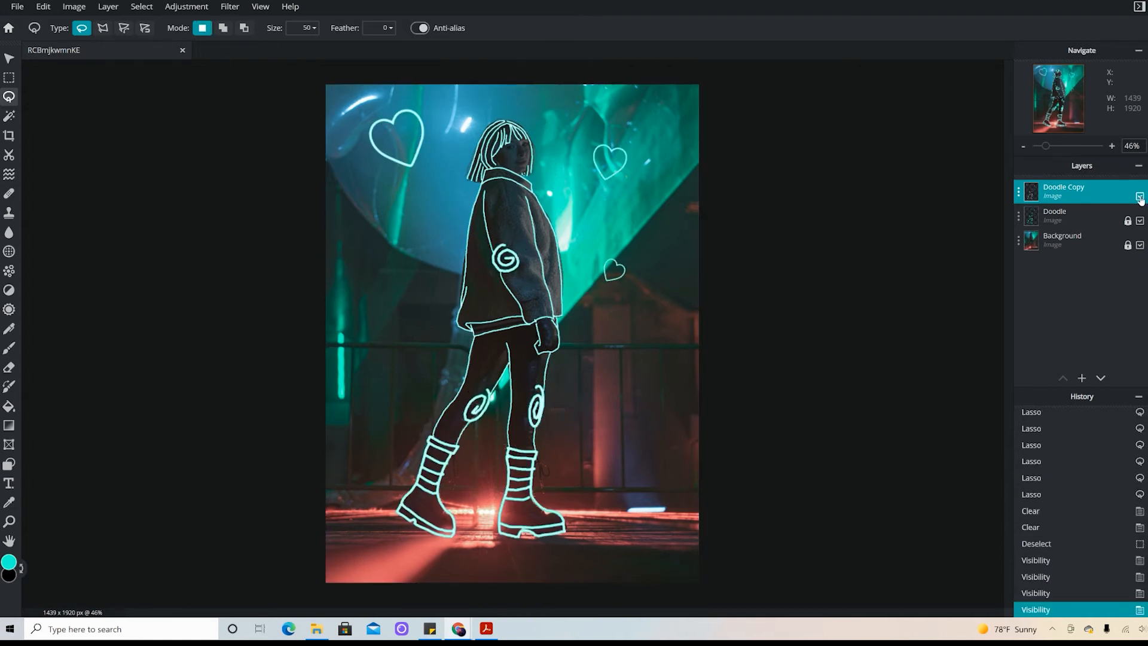
{"action": "left_click", "coordinate": [1141, 197]}
{"action": "left_click", "coordinate": [1141, 197]}
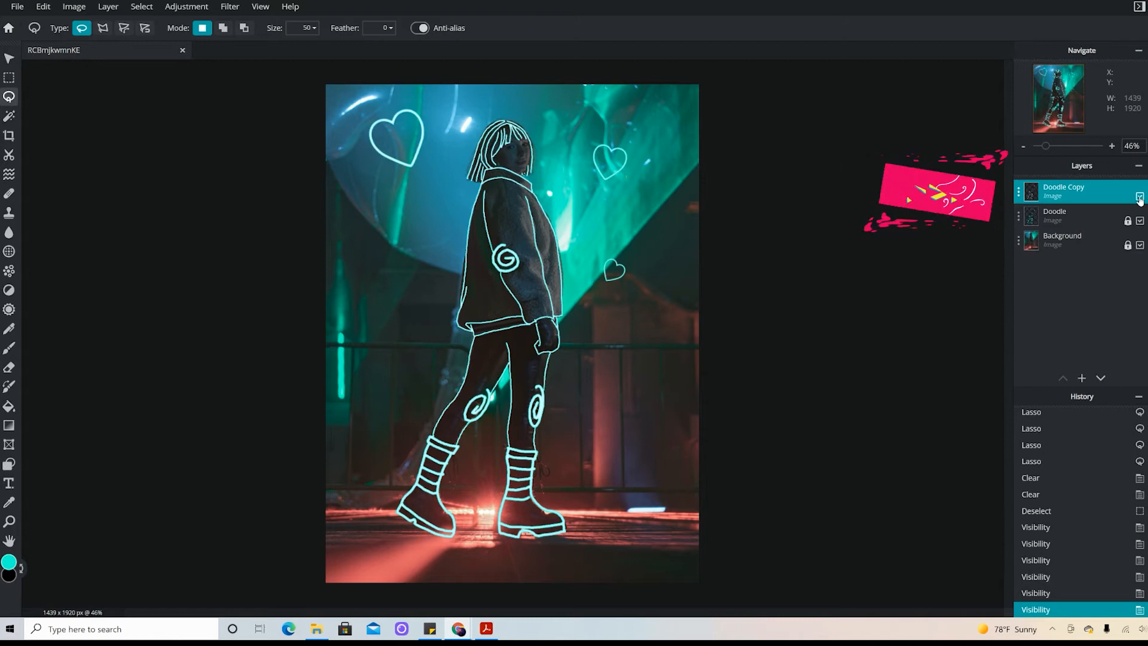
Set the Doodle Copy layer's blend mode to Screen
{"action": "left_click", "coordinate": [1019, 193]}
{"action": "left_click", "coordinate": [1004, 239]}
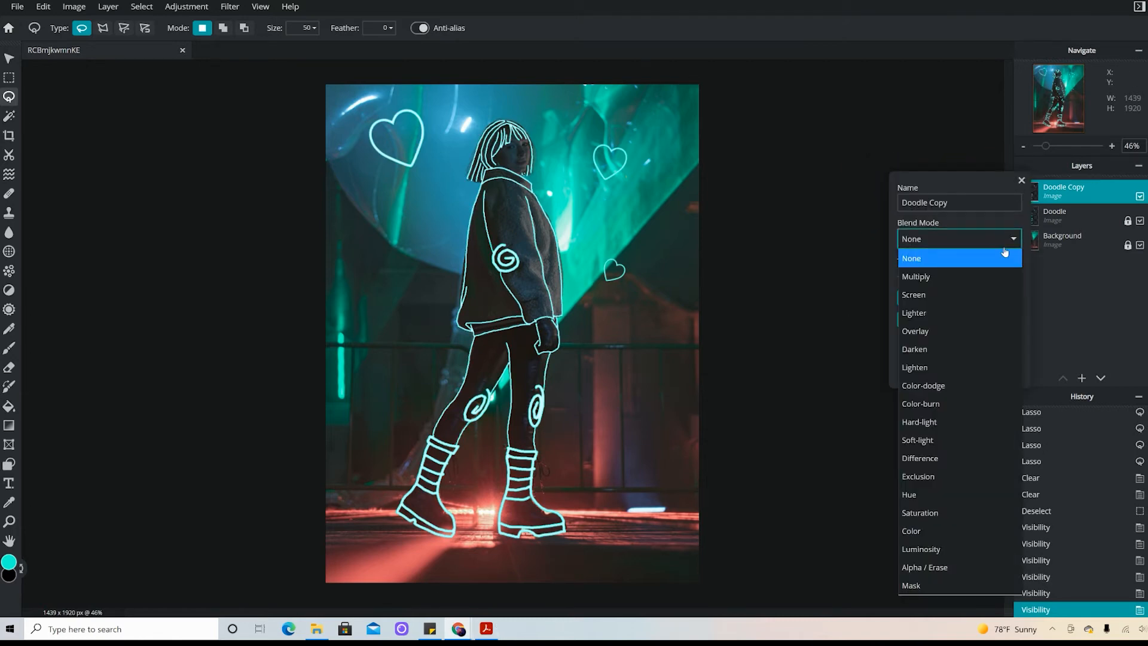
{"action": "left_click", "coordinate": [927, 295]}
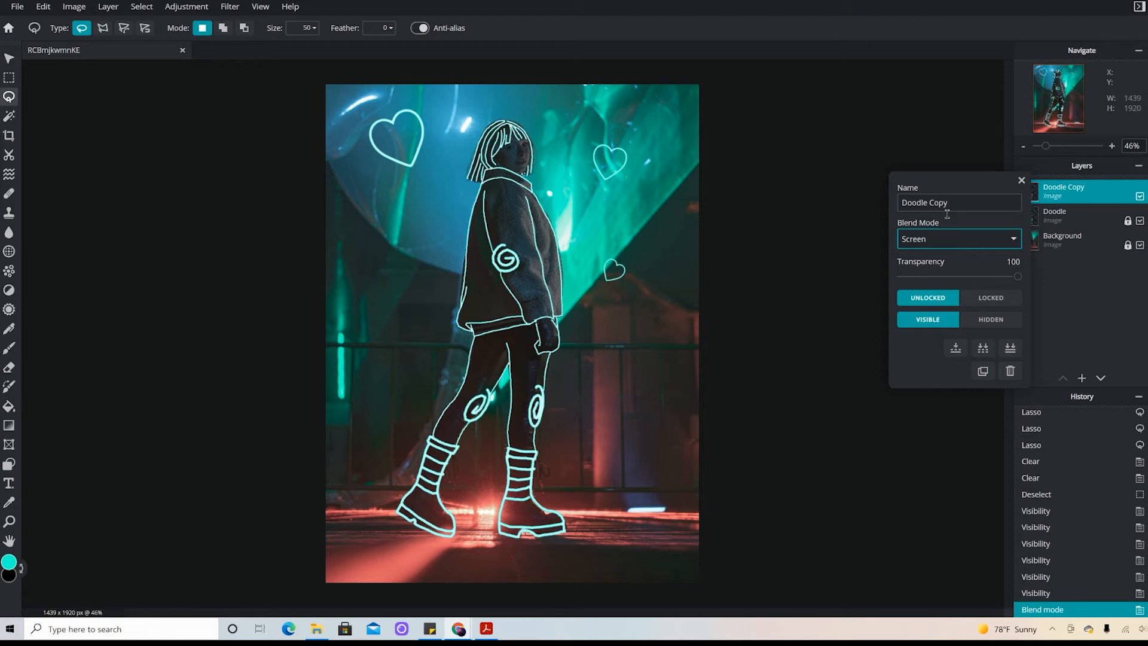
{"action": "left_click", "coordinate": [1022, 179]}
Apply the Blur filter to the Doodle layer with an amount of about 14
{"action": "left_click", "coordinate": [1065, 219]}
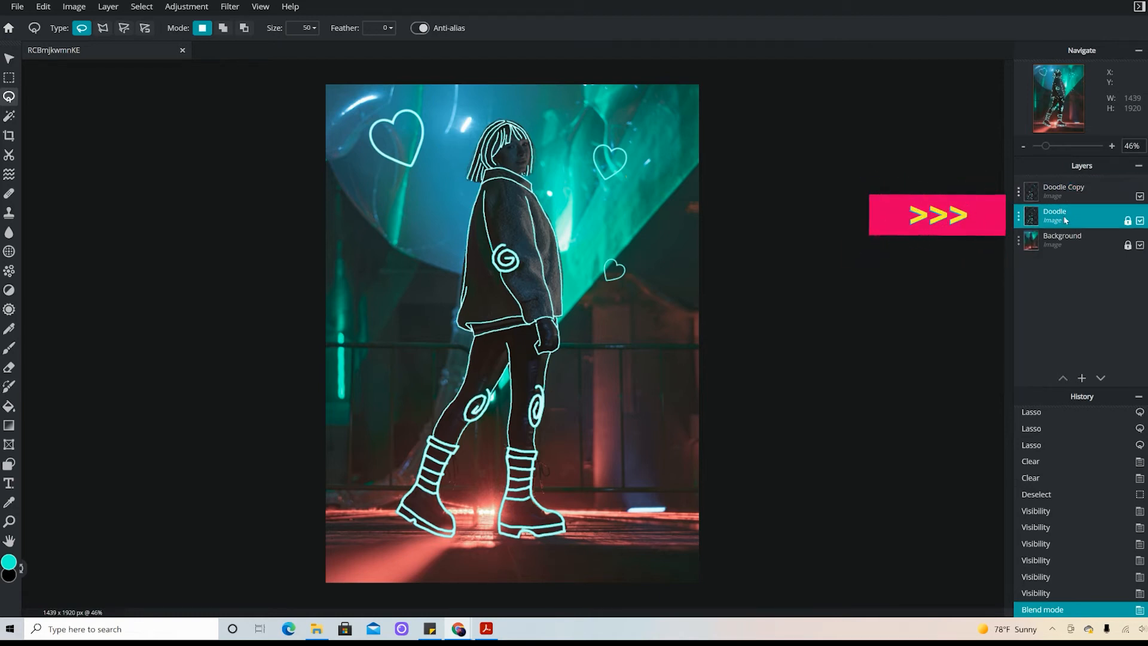
{"action": "left_click", "coordinate": [230, 6]}
{"action": "mouse_move", "coordinate": [243, 42]}
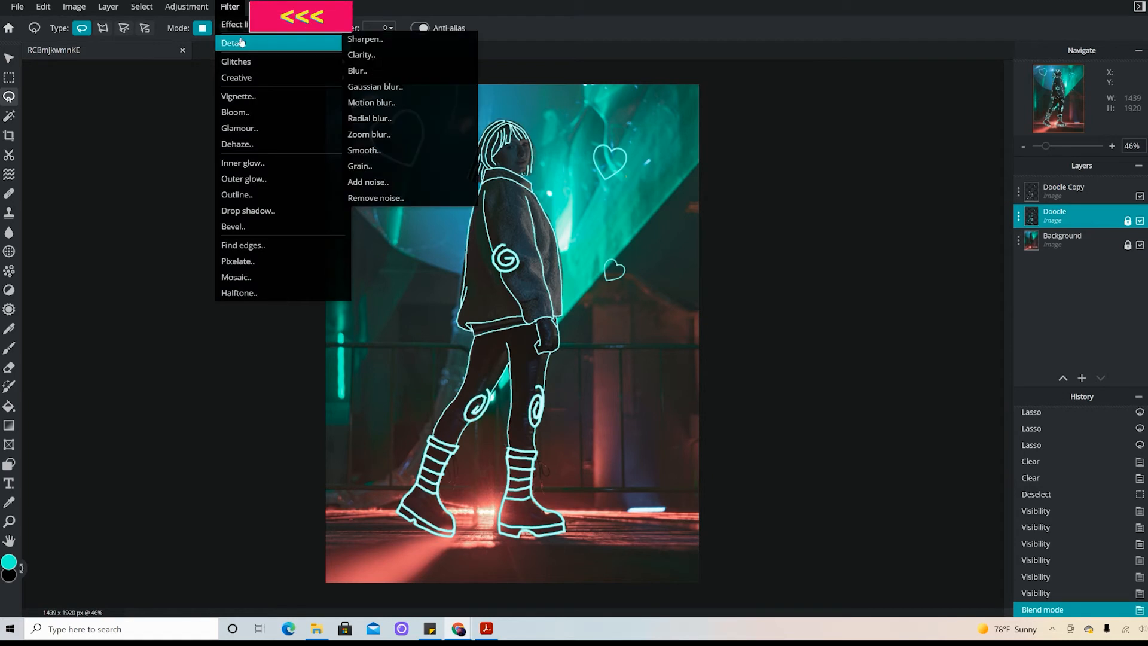
{"action": "left_click", "coordinate": [369, 70]}
{"action": "left_click", "coordinate": [537, 327]}
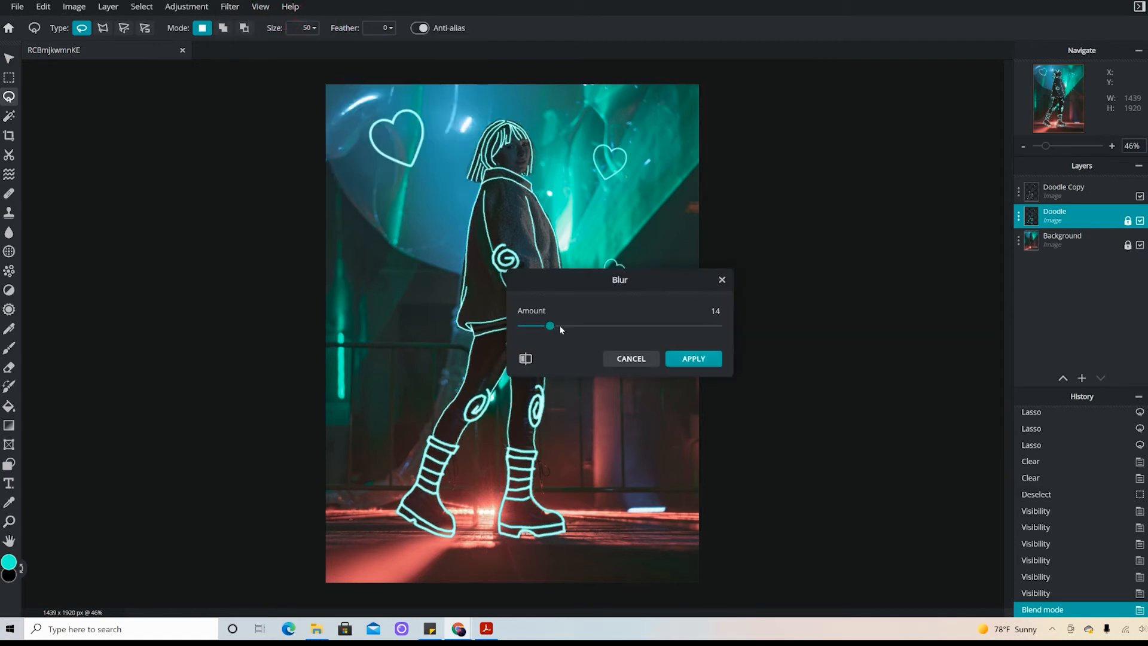
{"action": "left_click", "coordinate": [688, 359]}
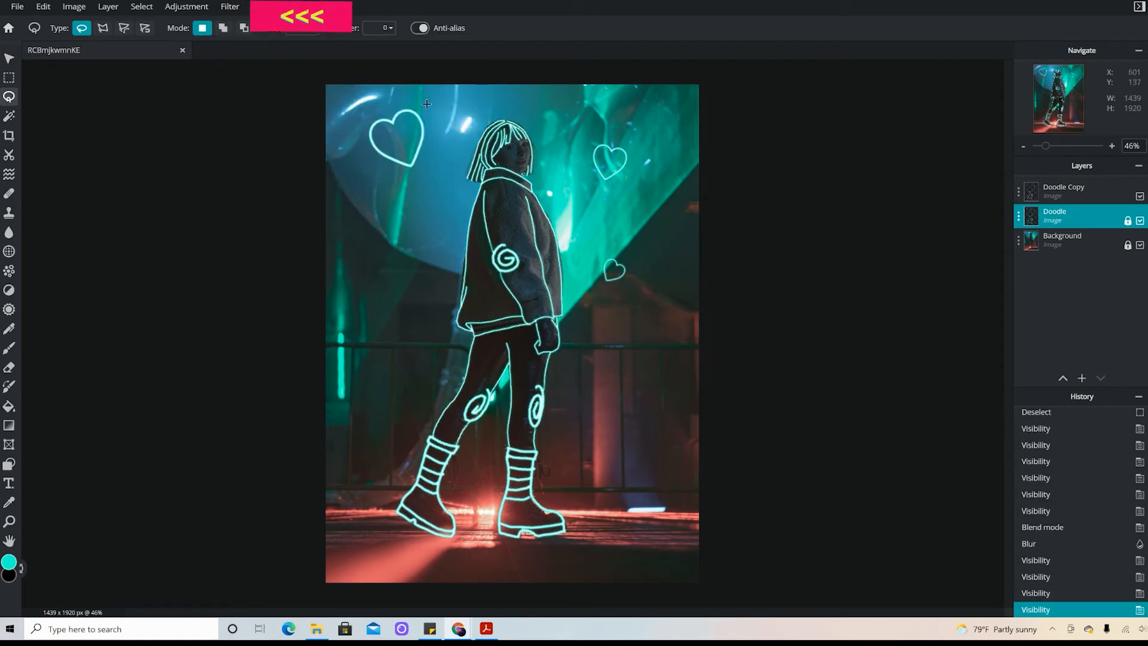
Start an Outer glow on the Doodle layer and set its color to turquoise
{"action": "left_click", "coordinate": [230, 7]}
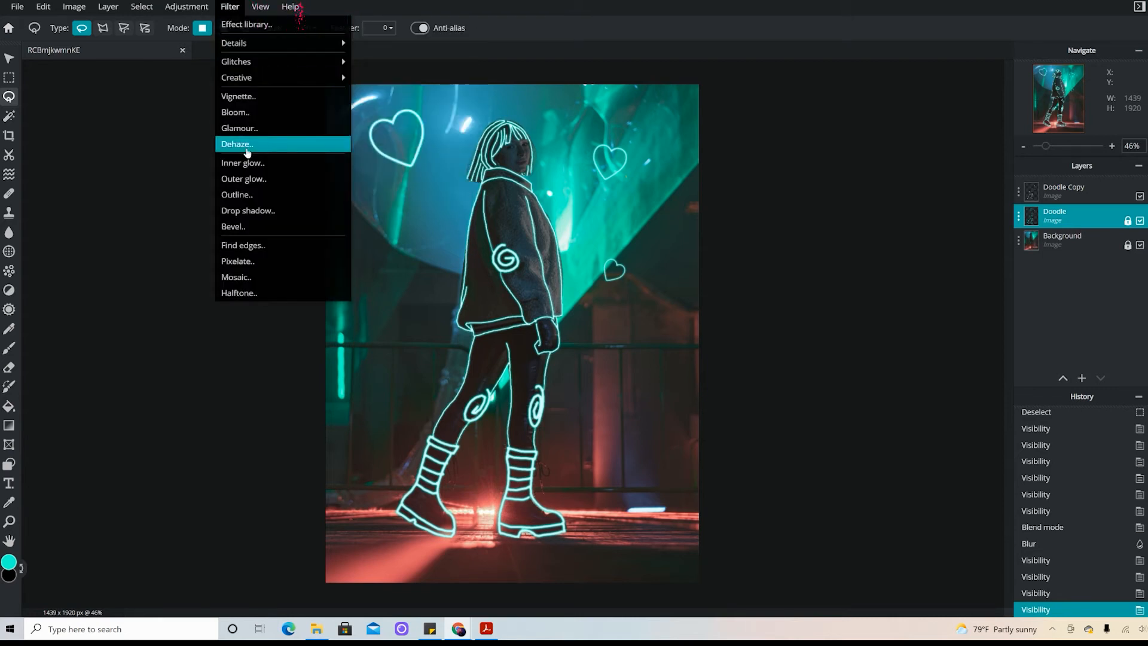
{"action": "left_click", "coordinate": [244, 179]}
{"action": "left_click", "coordinate": [906, 255]}
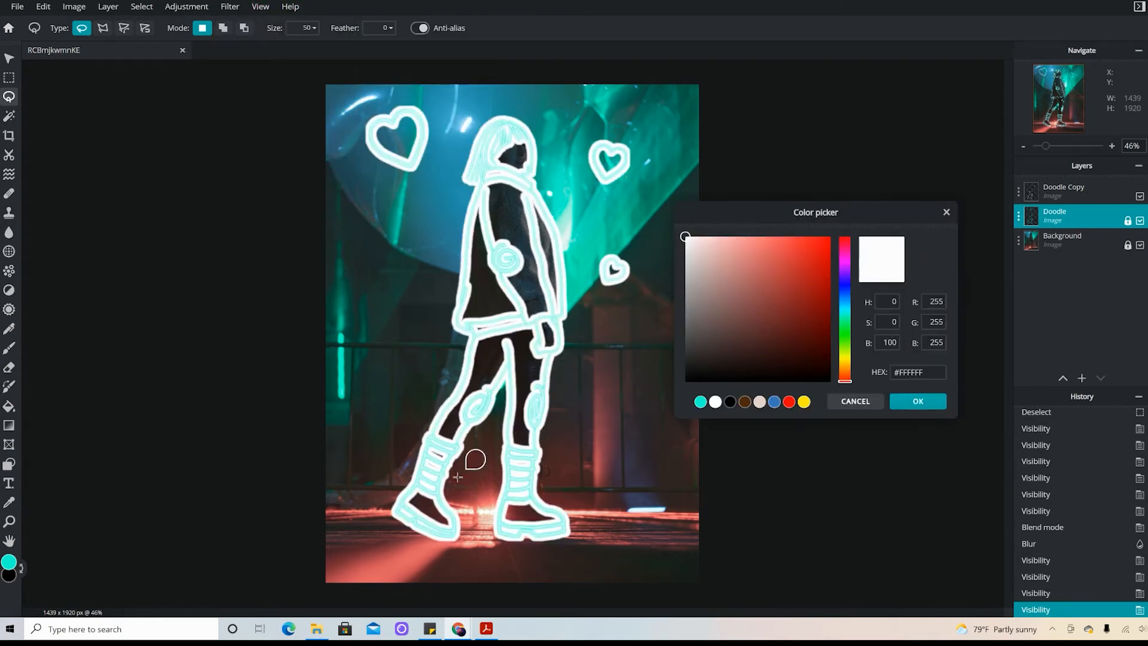
{"action": "left_click", "coordinate": [573, 213]}
{"action": "left_click", "coordinate": [918, 401]}
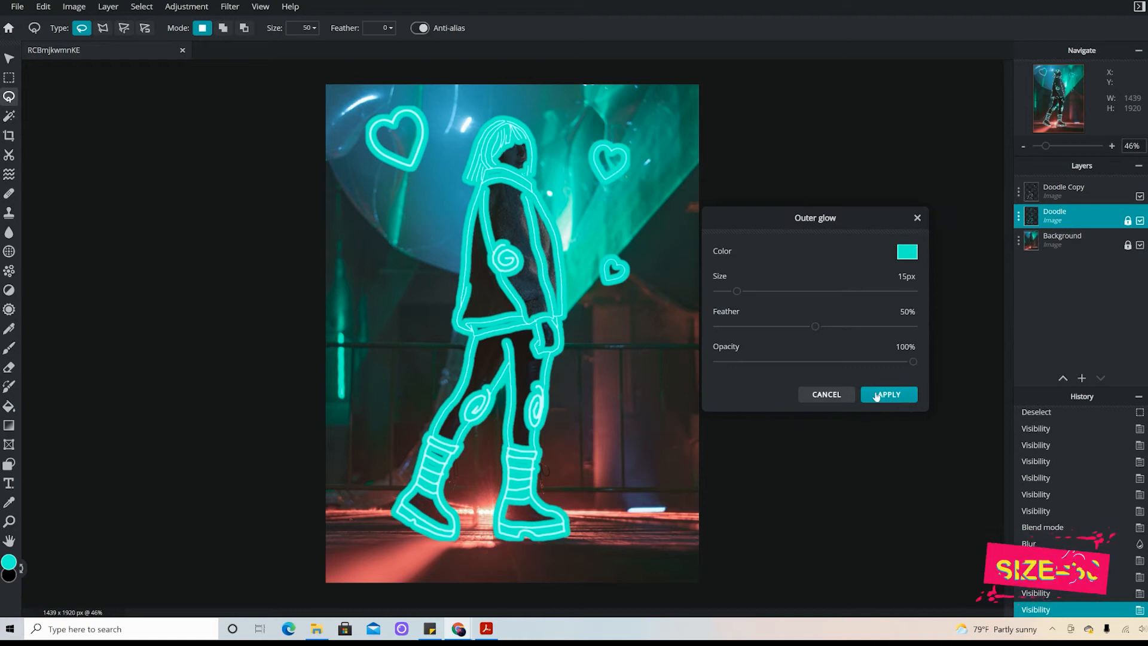
Set the outer glow's feather to 100%, size to 30 px and opacity to 30%, and apply it
{"action": "left_click_drag", "start_coordinate": [818, 328], "coordinate": [913, 327]}
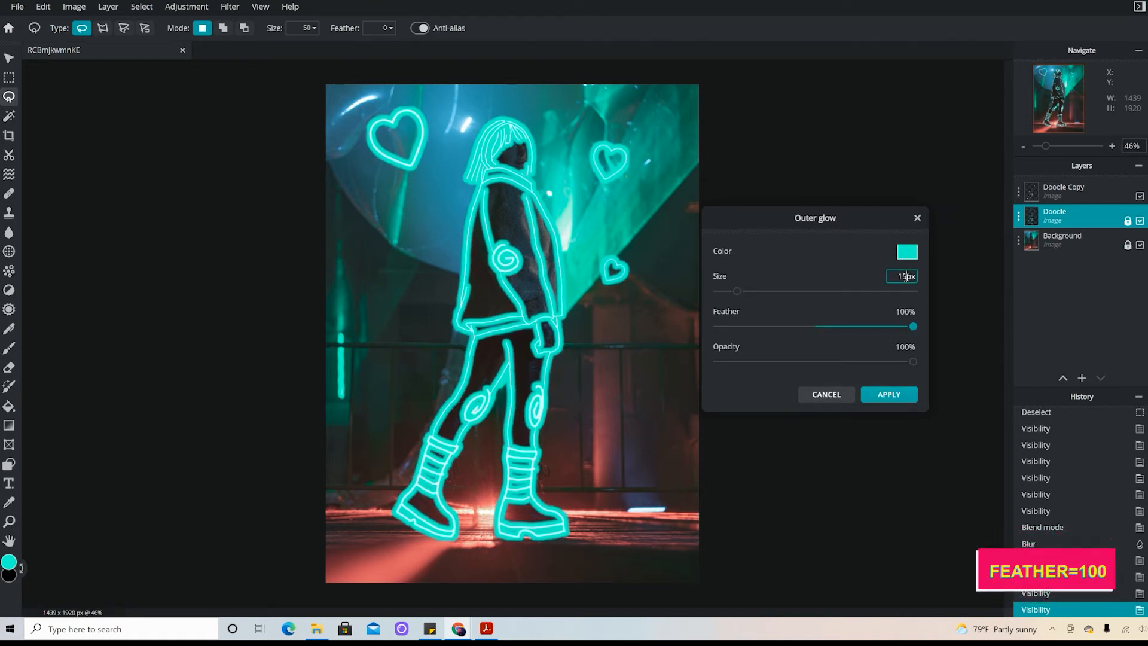
{"action": "type", "text": "30"}
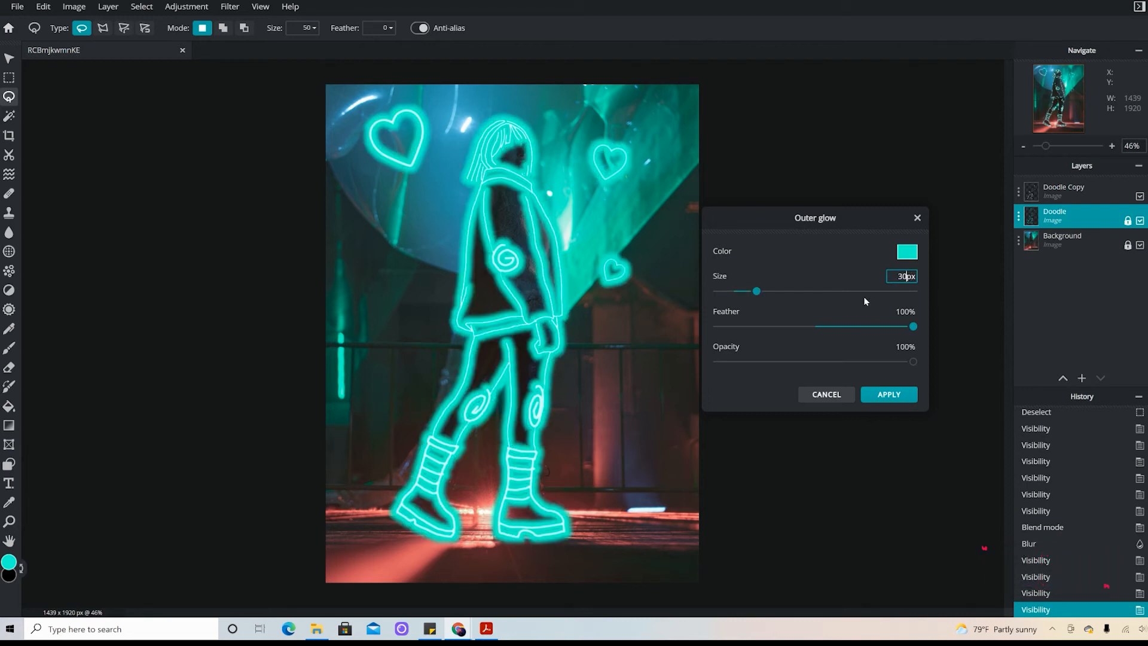
{"action": "left_click", "coordinate": [904, 346]}
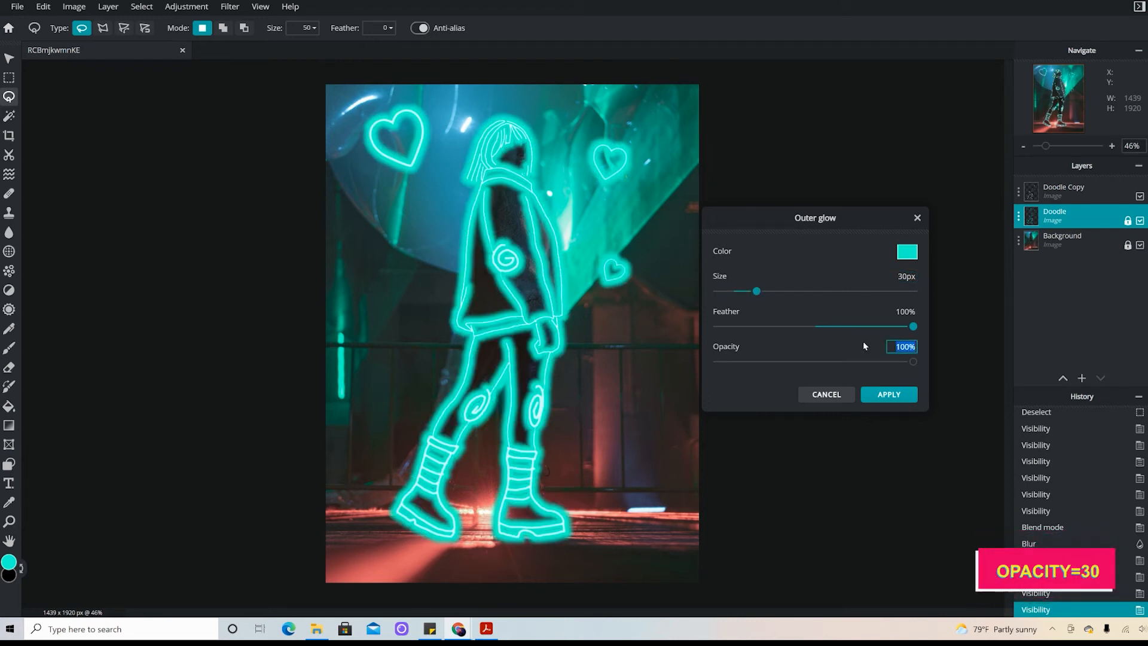
{"action": "type", "text": "30"}
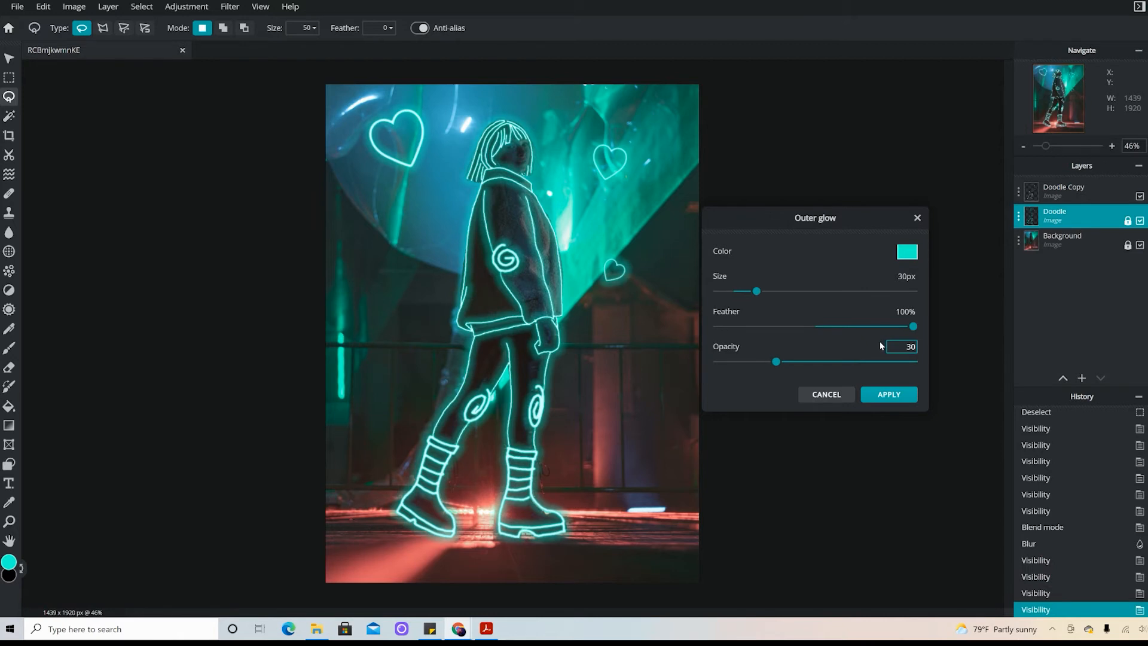
{"action": "left_click", "coordinate": [885, 396]}
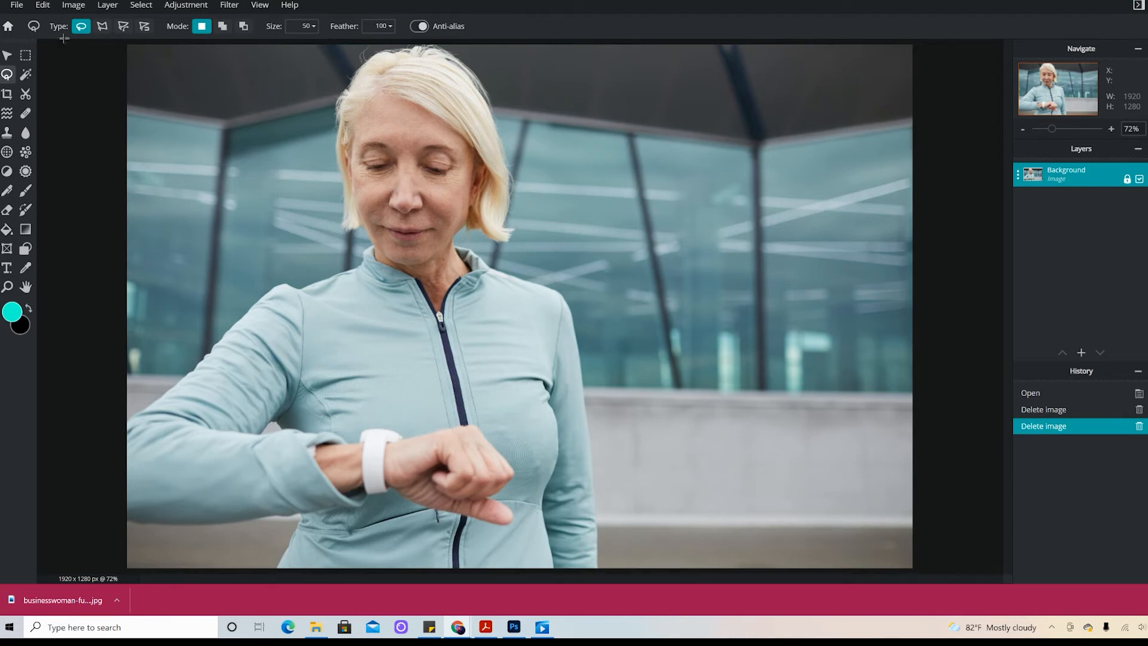
Open businesswoman-full-body-facing-back-5PECCCT.jpg from Downloads, pre-resized to Full HD at 1280 x 1920
{"action": "left_click", "coordinate": [14, 7]}
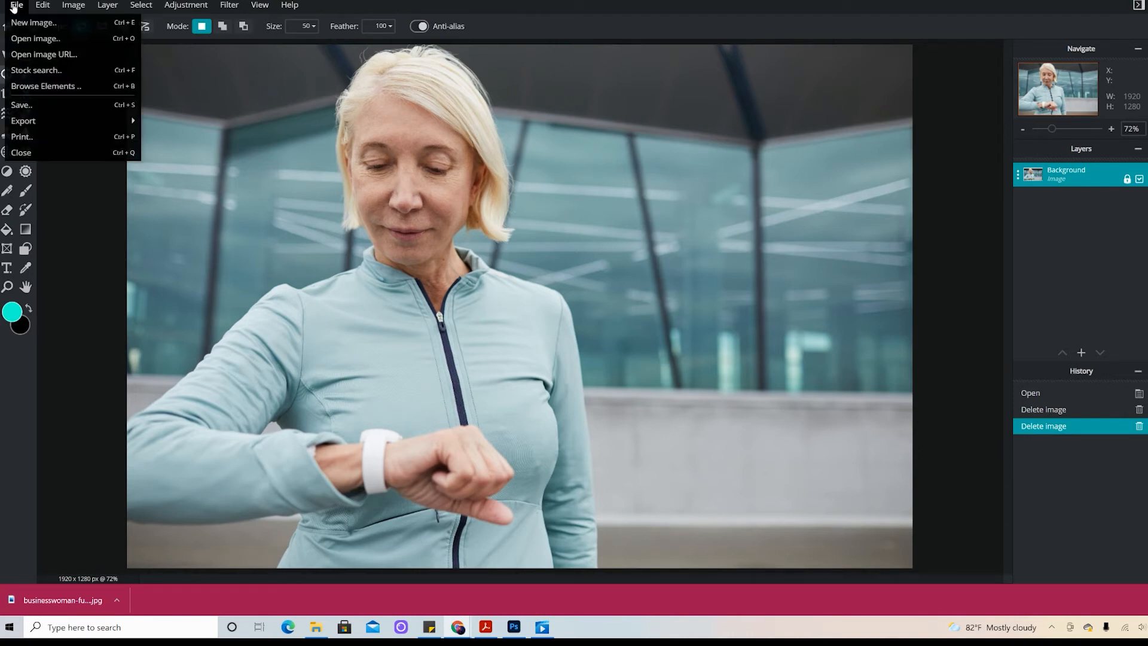
{"action": "left_click", "coordinate": [21, 39]}
{"action": "left_click", "coordinate": [129, 67]}
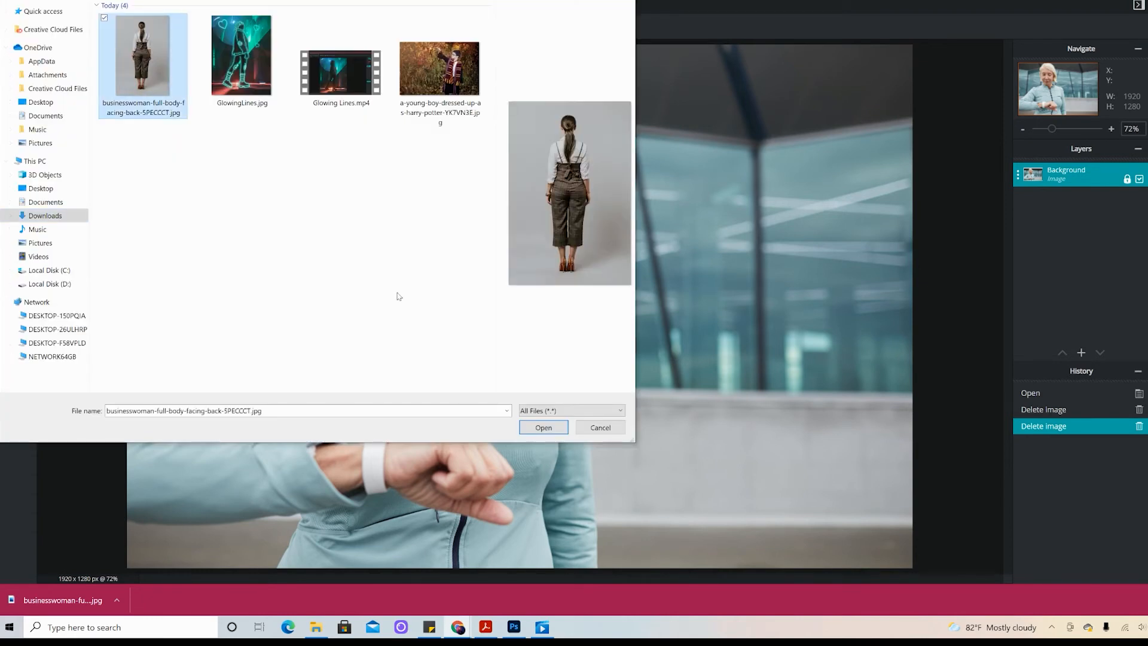
{"action": "left_click", "coordinate": [551, 428]}
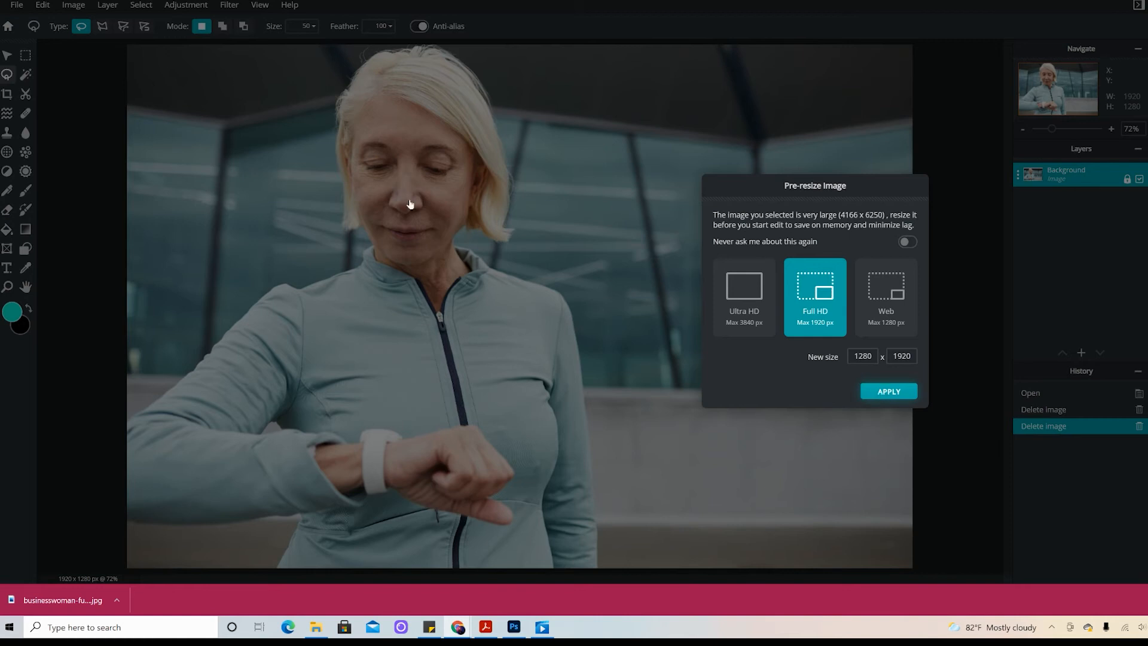
{"action": "left_click", "coordinate": [885, 391]}
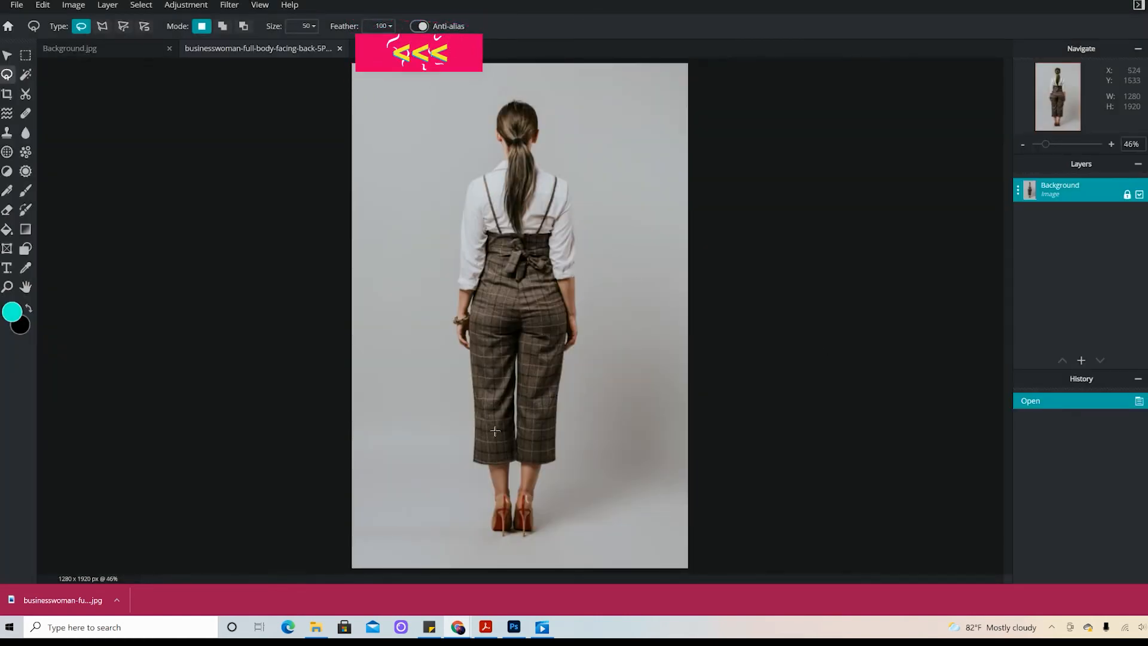
Select the grey backdrop behind the woman with the Wand, using tolerance 5 and feather 0
{"action": "left_click", "coordinate": [26, 74]}
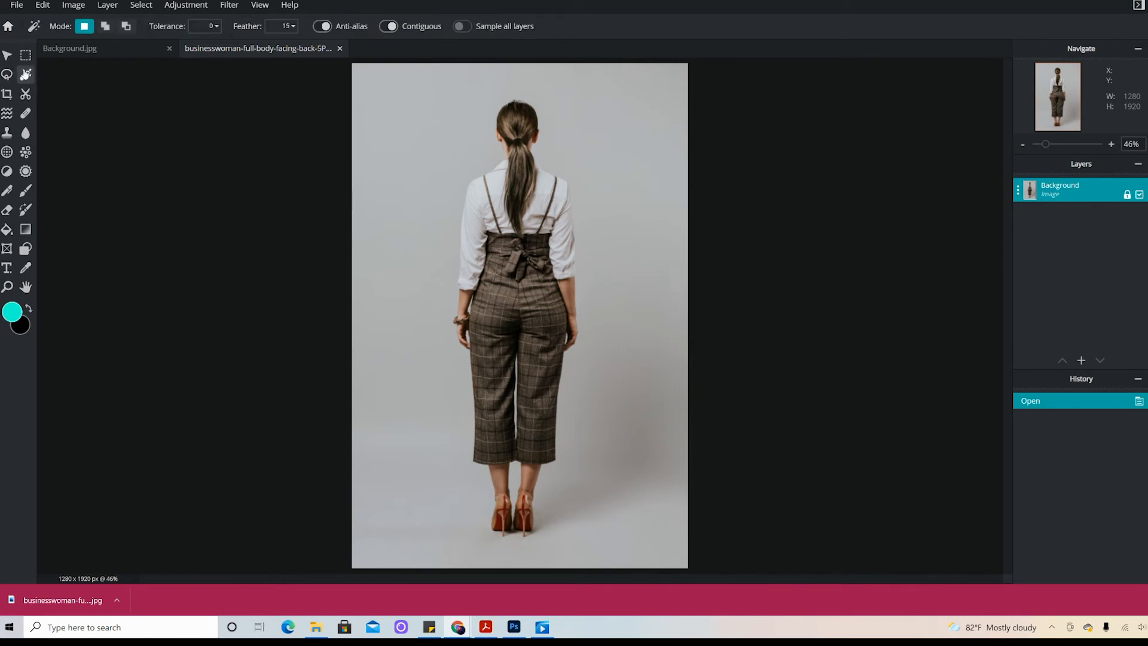
{"action": "left_click", "coordinate": [472, 239]}
{"action": "left_click", "coordinate": [216, 26]}
{"action": "left_click_drag", "start_coordinate": [126, 44], "coordinate": [115, 44]}
{"action": "left_click", "coordinate": [412, 263]}
{"action": "left_click", "coordinate": [216, 27]}
{"action": "left_click", "coordinate": [411, 272]}
{"action": "left_click", "coordinate": [215, 26]}
{"action": "left_click", "coordinate": [411, 275]}
Add the remaining backdrop regions above, beside and below the woman to the Wand selection
{"action": "left_click", "coordinate": [106, 26]}
{"action": "left_click", "coordinate": [431, 161]}
{"action": "left_click", "coordinate": [608, 263]}
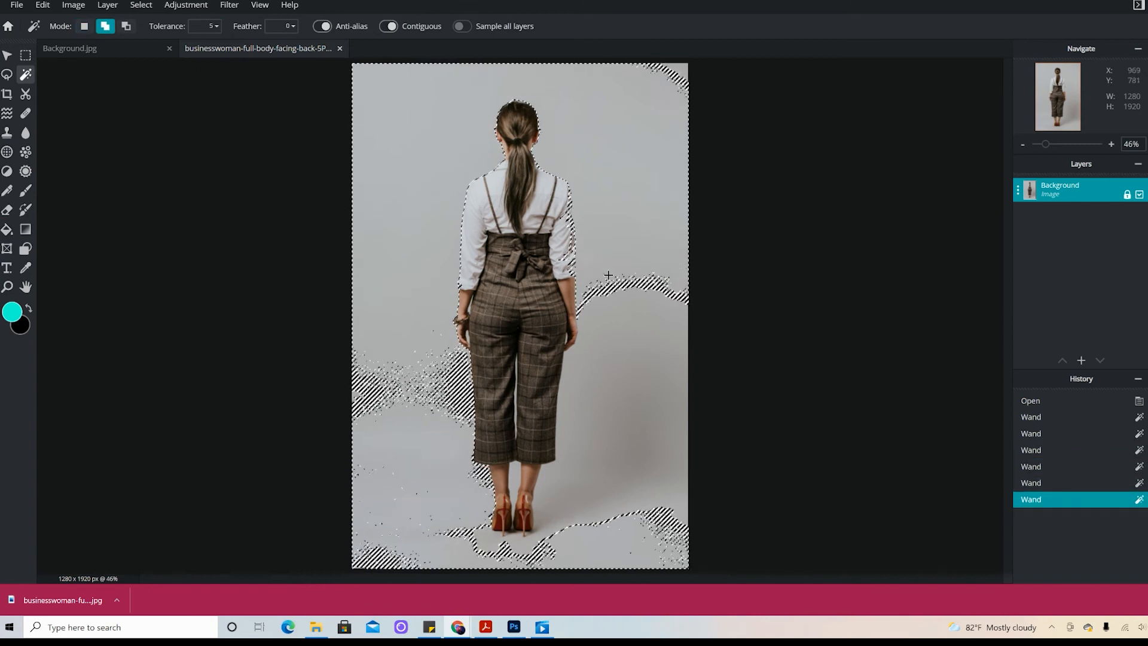
{"action": "left_click", "coordinate": [608, 281]}
{"action": "left_click", "coordinate": [634, 359]}
{"action": "left_click", "coordinate": [652, 532]}
{"action": "left_click", "coordinate": [413, 389]}
{"action": "left_click", "coordinate": [608, 506]}
{"action": "left_click", "coordinate": [487, 537]}
{"action": "left_click", "coordinate": [383, 558]}
{"action": "left_click", "coordinate": [84, 26]}
{"action": "left_click", "coordinate": [425, 491]}
{"action": "left_click", "coordinate": [425, 490]}
Add the leftover backdrop patches around the woman's lower legs and shoes to the selection with the Lasso
{"action": "left_click", "coordinate": [7, 75]}
{"action": "left_click", "coordinate": [223, 26]}
{"action": "left_click_drag", "start_coordinate": [622, 509], "coordinate": [559, 485]}
{"action": "left_click_drag", "start_coordinate": [394, 508], "coordinate": [430, 493]}
{"action": "left_click_drag", "start_coordinate": [494, 538], "coordinate": [515, 537]}
{"action": "left_click_drag", "start_coordinate": [546, 520], "coordinate": [529, 543]}
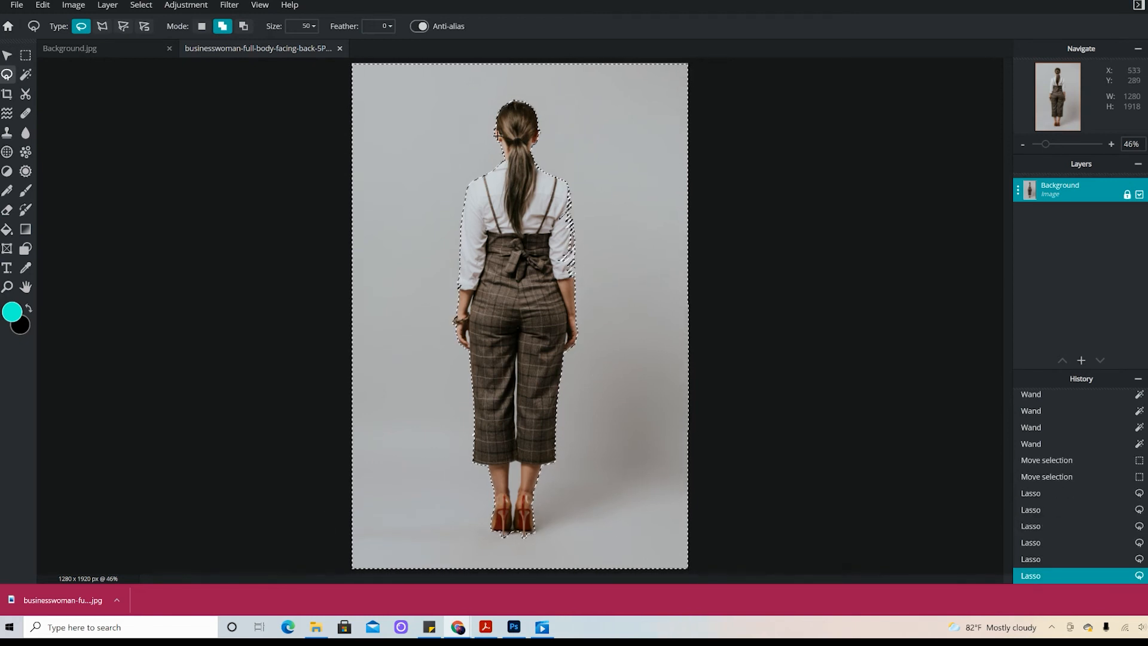
Add the gaps between the woman's legs and beside her hands with the Wand, and the gap between her ankles with the Lasso
{"action": "scroll", "coordinate": [529, 541], "scroll_direction": "up", "scroll_amount": 3}
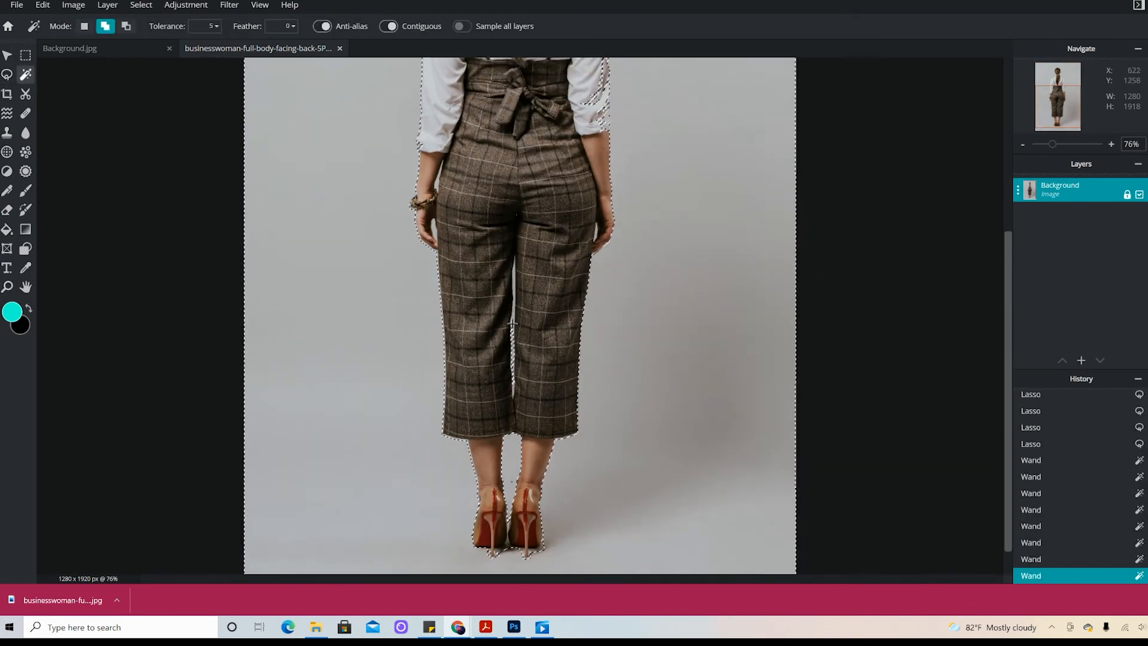
{"action": "left_click", "coordinate": [513, 323]}
{"action": "left_click", "coordinate": [513, 281]}
{"action": "left_click", "coordinate": [435, 232]}
{"action": "left_click", "coordinate": [596, 233]}
{"action": "scroll", "coordinate": [514, 322], "scroll_direction": "down", "scroll_amount": 3}
{"action": "left_click", "coordinate": [7, 74]}
{"action": "left_click_drag", "start_coordinate": [515, 482], "coordinate": [529, 491]}
{"action": "scroll", "coordinate": [529, 491], "scroll_direction": "down", "scroll_amount": 3}
Undo a trial clearing of the backdrop and subtract the woman's right sleeve from the selection with the Lasso
{"action": "key", "text": "Delete"}
{"action": "key", "text": "ctrl+z"}
{"action": "left_click", "coordinate": [243, 26]}
{"action": "left_click", "coordinate": [202, 27]}
{"action": "left_click", "coordinate": [243, 26]}
{"action": "left_click_drag", "start_coordinate": [566, 277], "coordinate": [569, 205]}
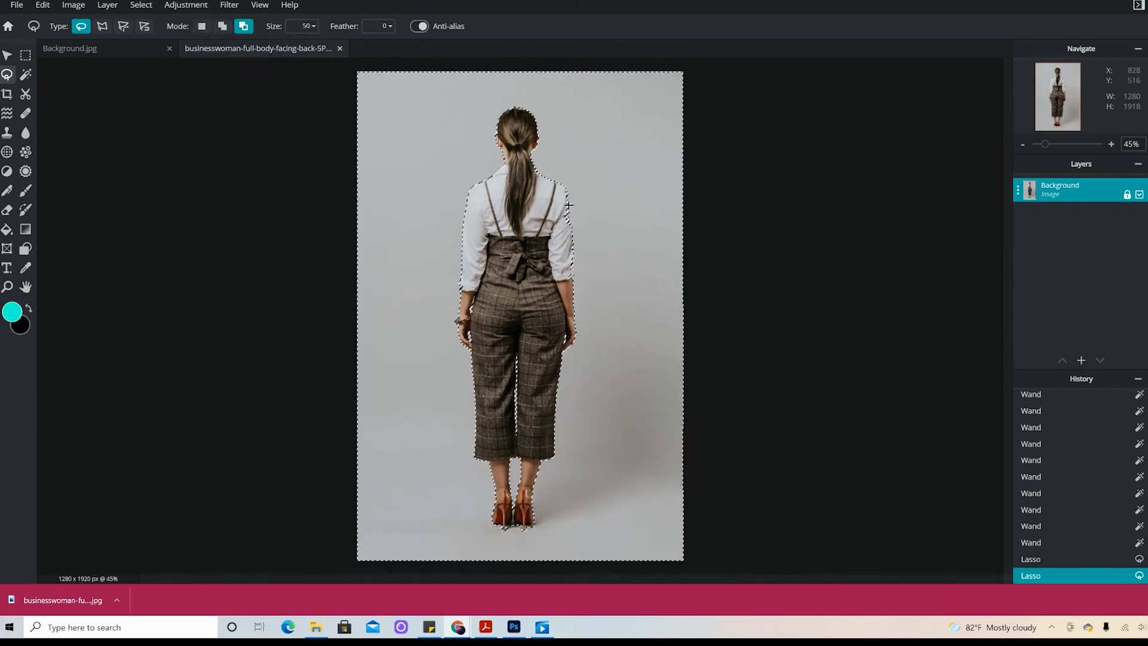
Refine the selection edge along the woman's right shoulder and head with the Lasso
{"action": "scroll", "coordinate": [569, 205], "scroll_direction": "up", "scroll_amount": 5}
{"action": "left_click_drag", "start_coordinate": [1005, 355], "coordinate": [1006, 264]}
{"action": "left_click_drag", "start_coordinate": [665, 299], "coordinate": [657, 303]}
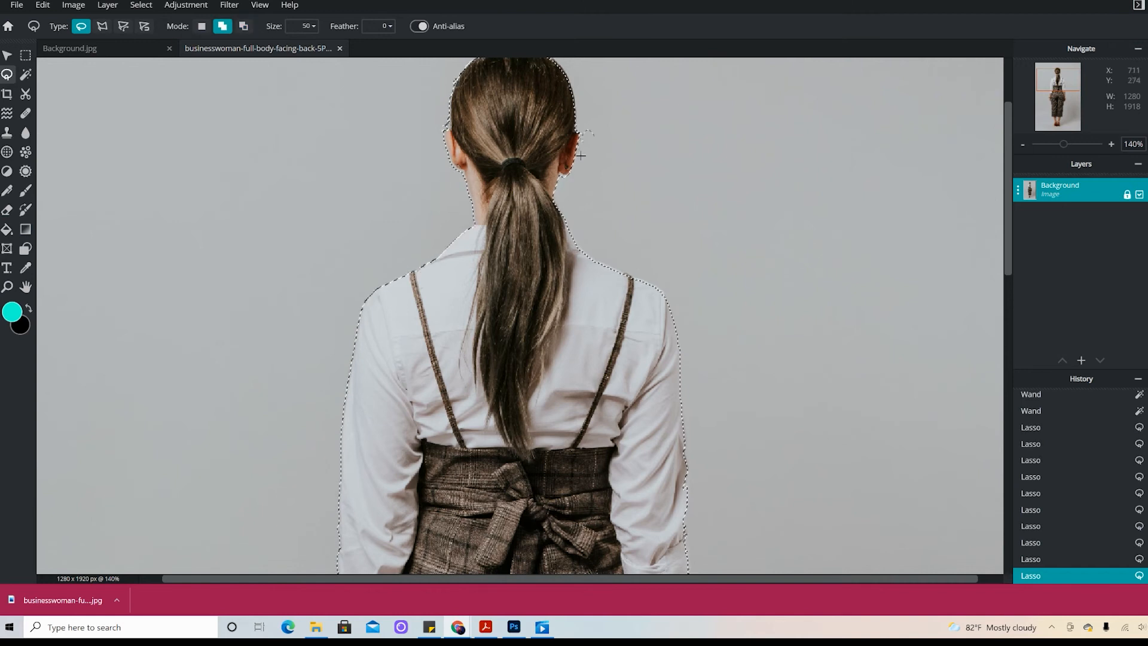
{"action": "scroll", "coordinate": [549, 285], "scroll_direction": "down", "scroll_amount": 1}
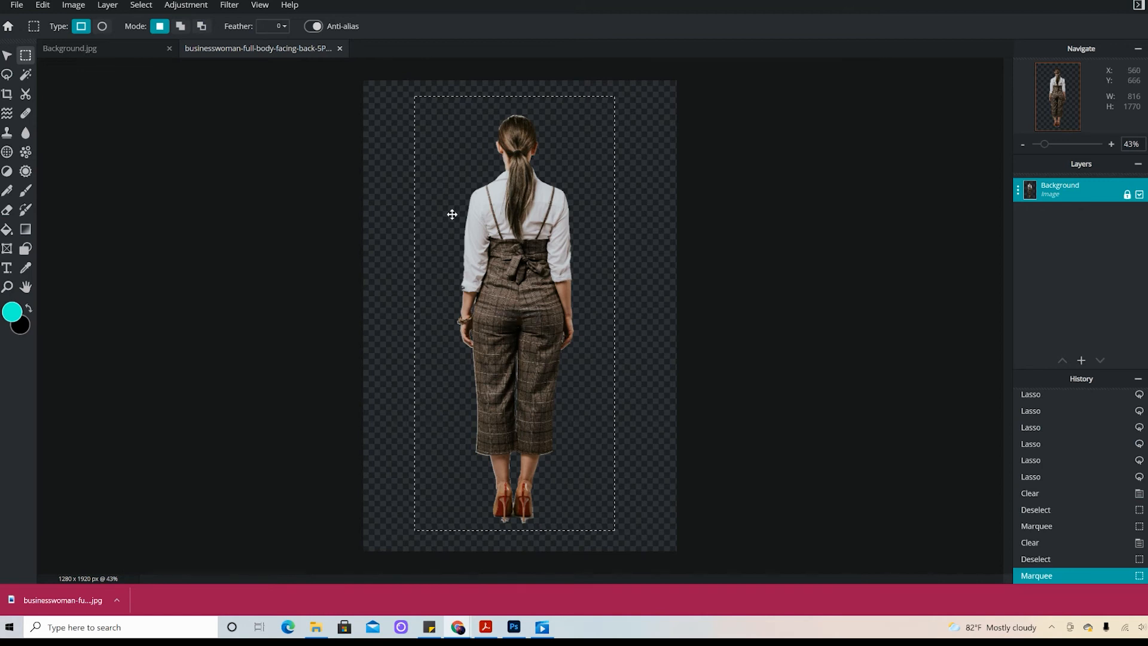
Copy the whole cut-out businesswoman image and paste it into Background.jpg
{"action": "key", "text": "ctrl+a"}
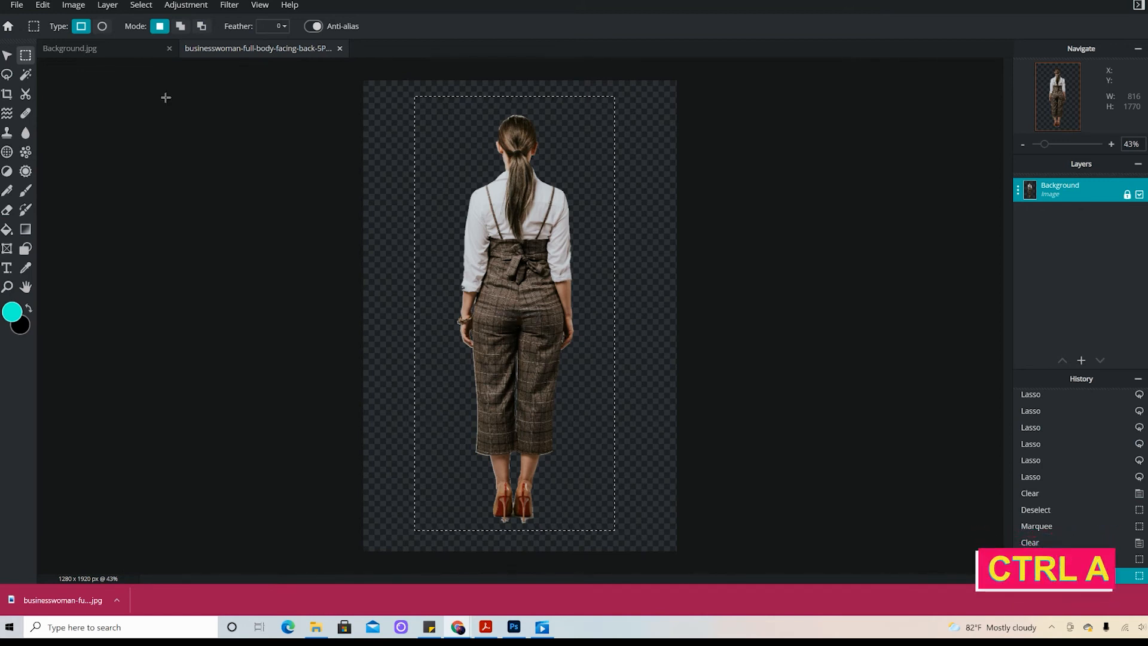
{"action": "key", "text": "ctrl+c"}
{"action": "left_click", "coordinate": [67, 49]}
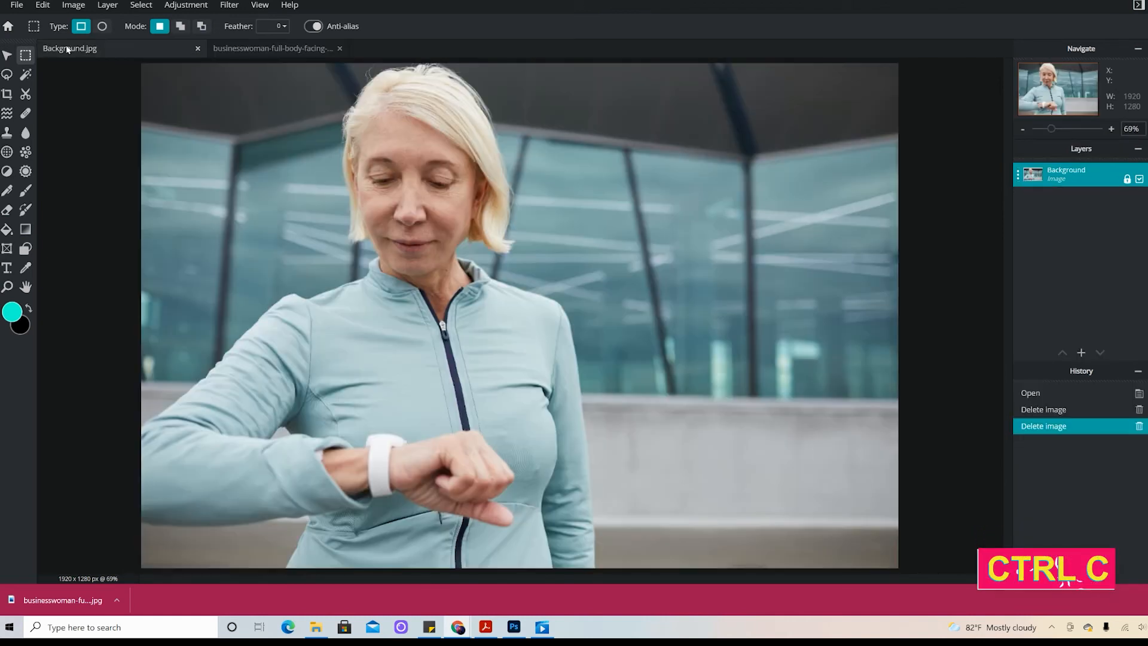
{"action": "key", "text": "ctrl+v"}
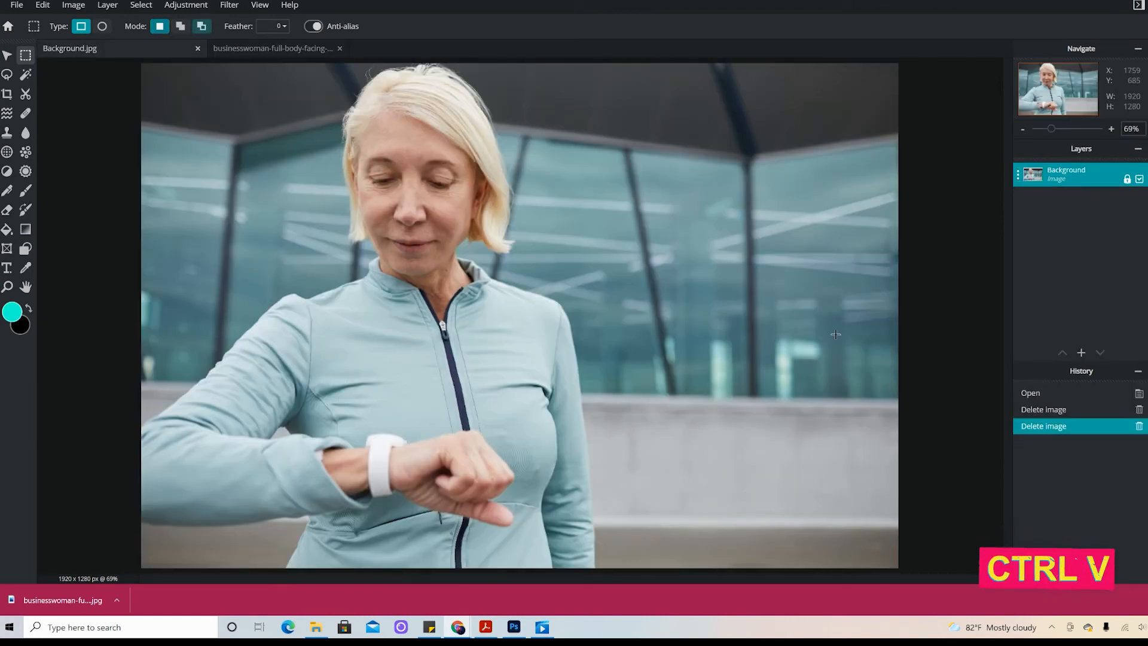
Scale the pasted businesswoman down with Free transform to about 182 by 502 px and stand her on the older woman's wristwatch
{"action": "left_click", "coordinate": [42, 5]}
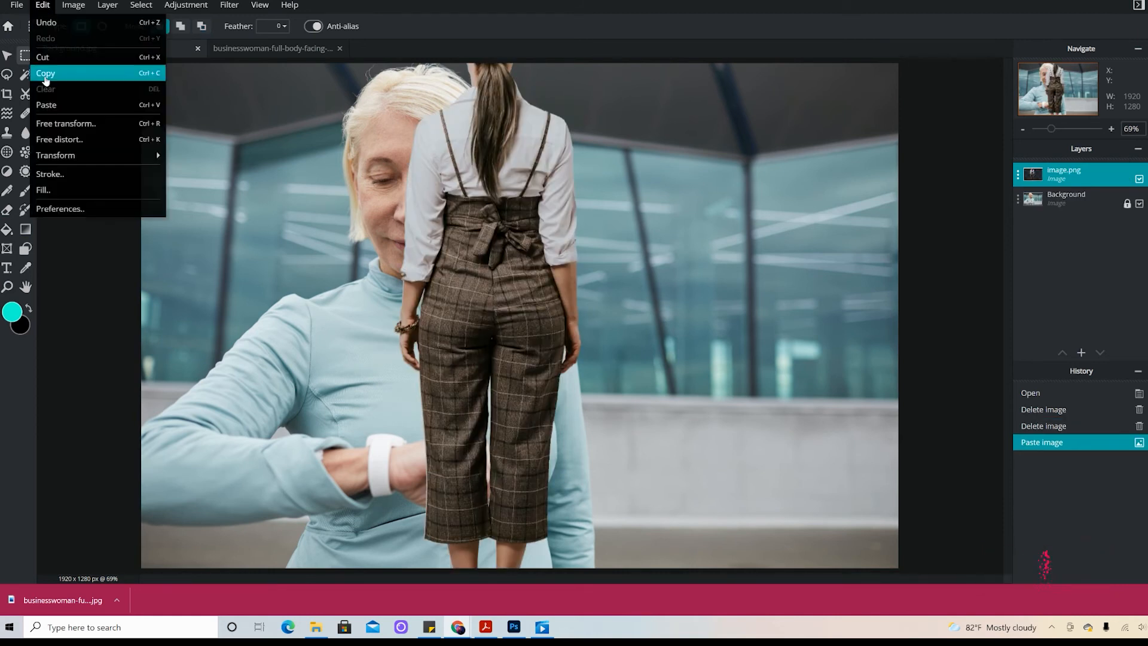
{"action": "left_click", "coordinate": [42, 115]}
{"action": "left_click_drag", "start_coordinate": [415, 72], "coordinate": [557, 498]}
{"action": "left_click_drag", "start_coordinate": [592, 535], "coordinate": [389, 177]}
{"action": "left_click_drag", "start_coordinate": [456, 141], "coordinate": [413, 230]}
{"action": "left_click_drag", "start_coordinate": [371, 317], "coordinate": [383, 319]}
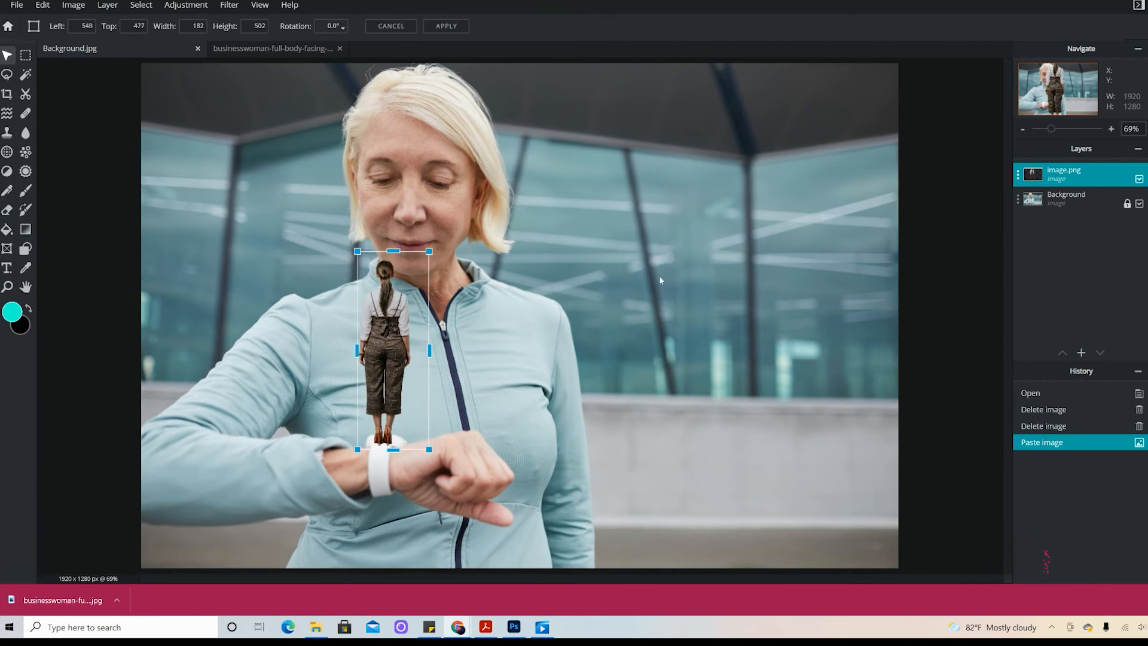
{"action": "left_click", "coordinate": [446, 26]}
Adjust the small figure's corners slightly with Free distort so that she fits the watch's perspective
{"action": "left_click", "coordinate": [42, 5]}
{"action": "left_click", "coordinate": [78, 139]}
{"action": "left_click_drag", "start_coordinate": [429, 450], "coordinate": [430, 458]}
{"action": "mouse_move", "coordinate": [429, 251]}
{"action": "left_mouse_down"}
{"action": "mouse_move", "coordinate": [431, 234]}
{"action": "mouse_move", "coordinate": [432, 247]}
{"action": "left_mouse_up"}
{"action": "left_click_drag", "start_coordinate": [358, 252], "coordinate": [366, 261]}
{"action": "left_click_drag", "start_coordinate": [359, 451], "coordinate": [362, 451]}
{"action": "left_click_drag", "start_coordinate": [395, 370], "coordinate": [394, 371]}
{"action": "key", "text": "Return"}
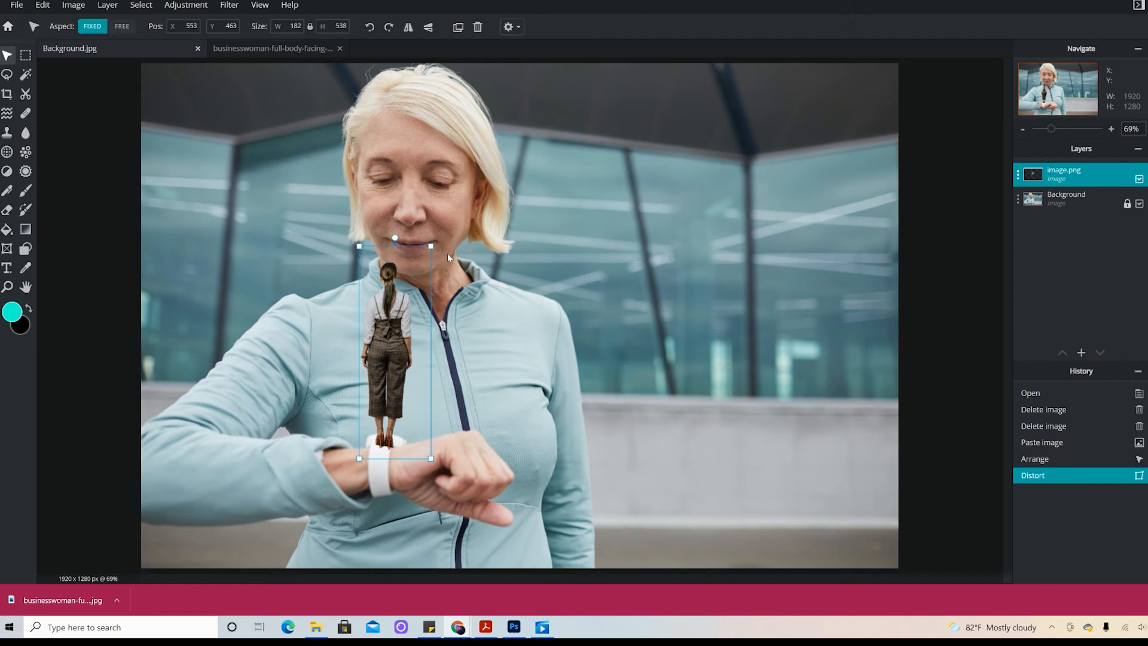
{"action": "left_click", "coordinate": [567, 418]}
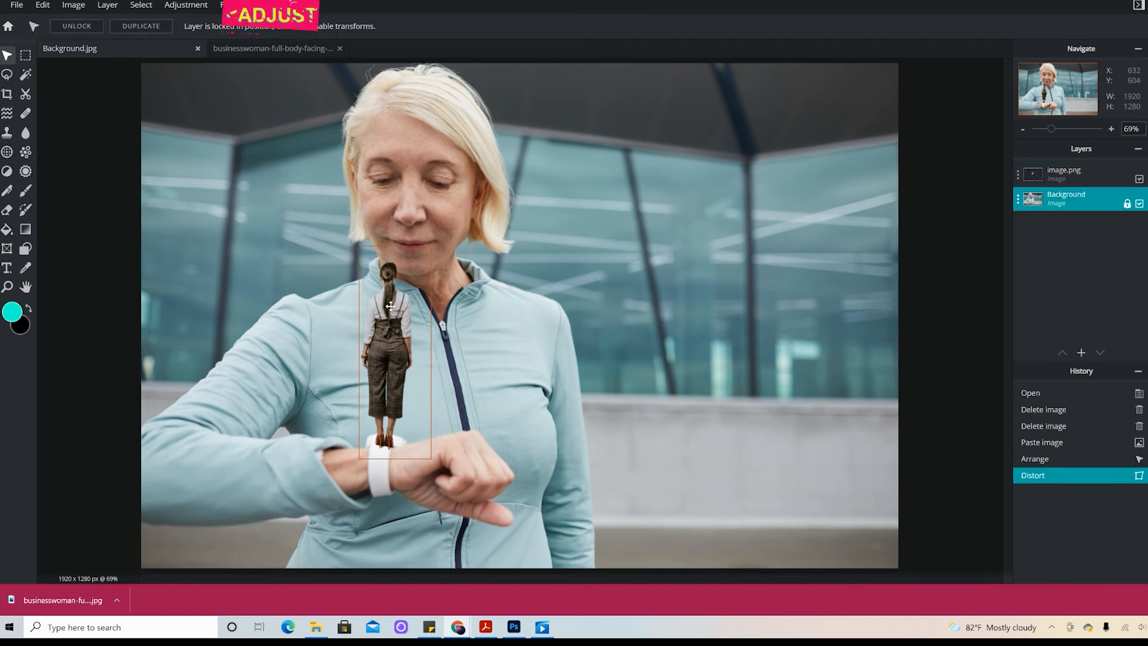
Tint the small businesswoman layer blue with Hue & saturation, setting the hue to 173 and raising the lightness slightly
{"action": "left_click", "coordinate": [173, 7]}
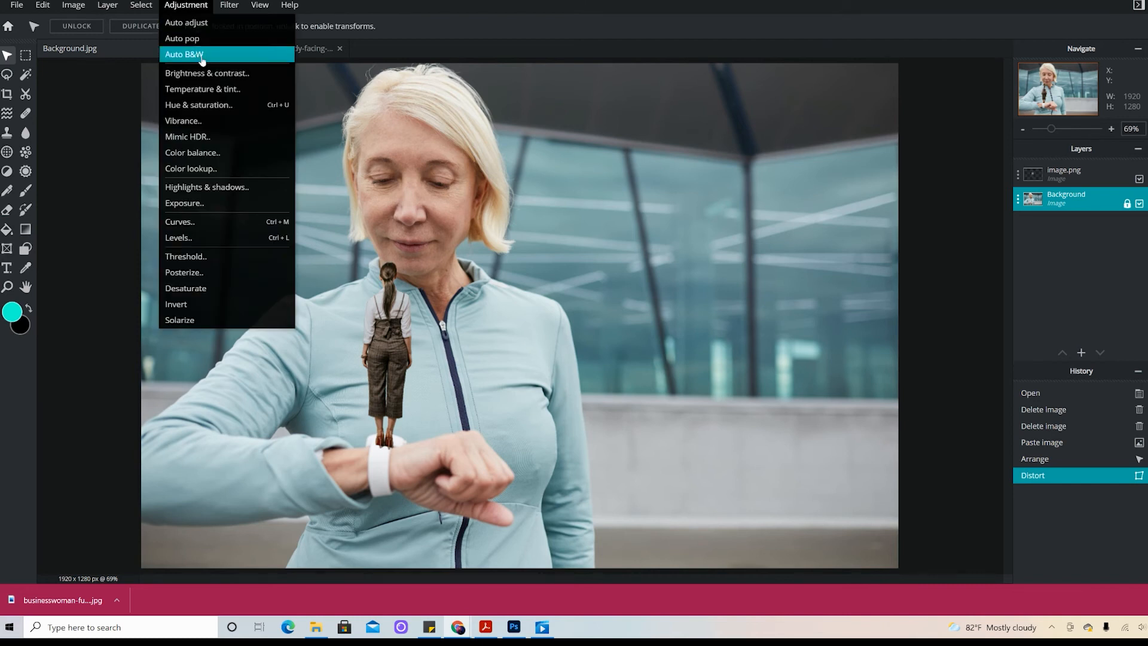
{"action": "left_click", "coordinate": [193, 106]}
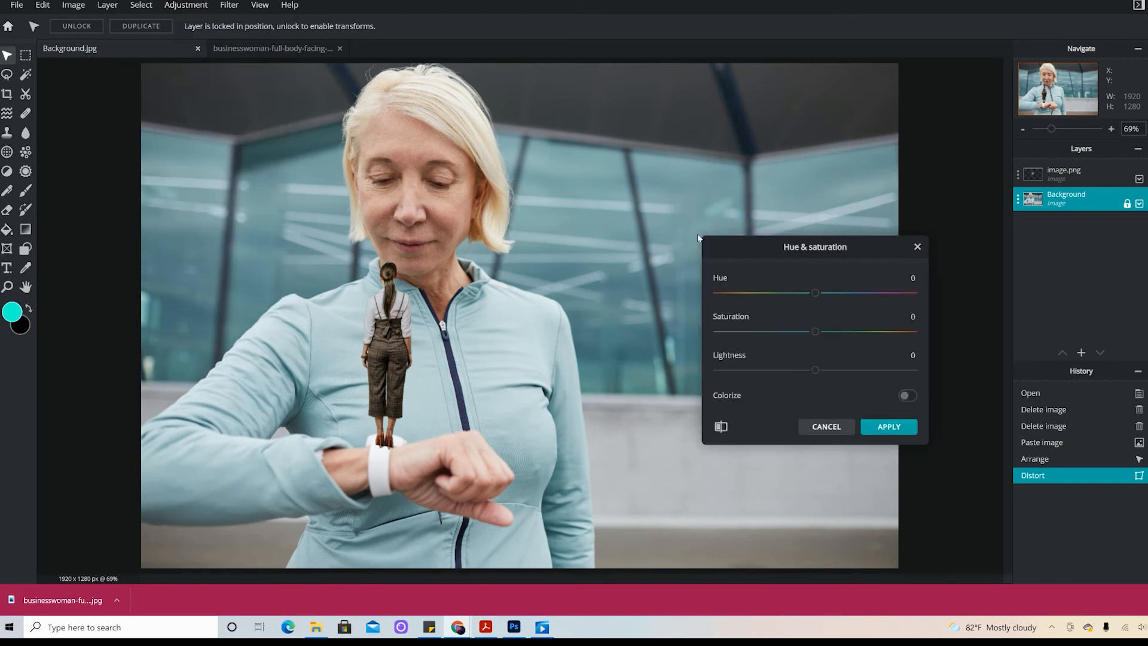
{"action": "left_click_drag", "start_coordinate": [819, 296], "coordinate": [873, 297]}
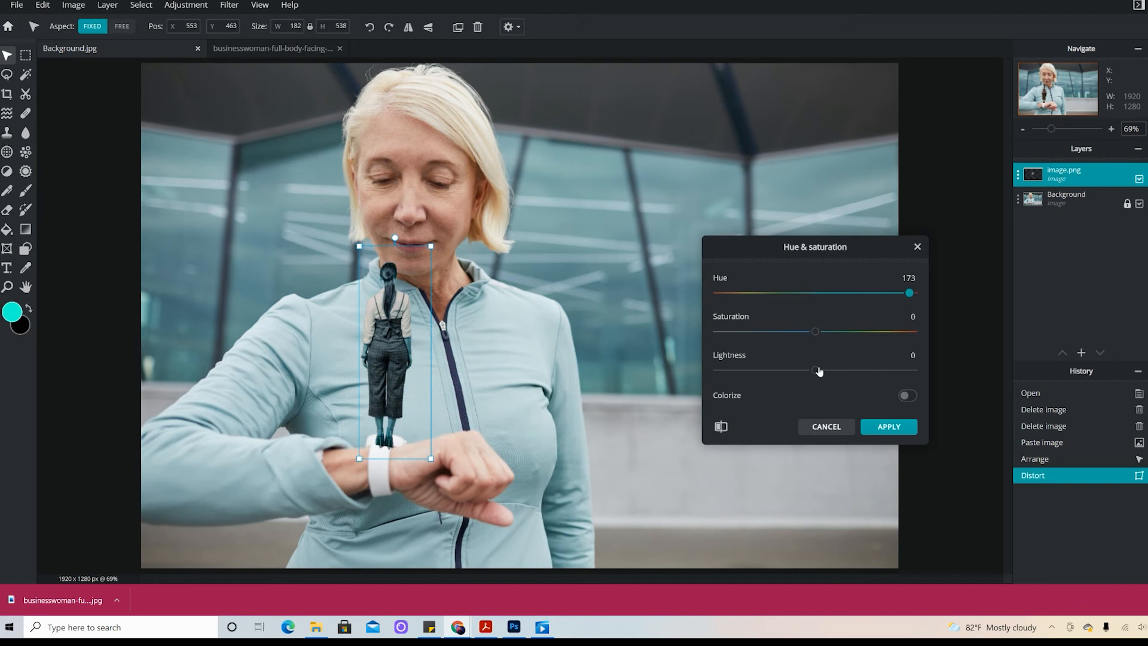
{"action": "left_click_drag", "start_coordinate": [819, 371], "coordinate": [833, 373]}
{"action": "left_click", "coordinate": [874, 427]}
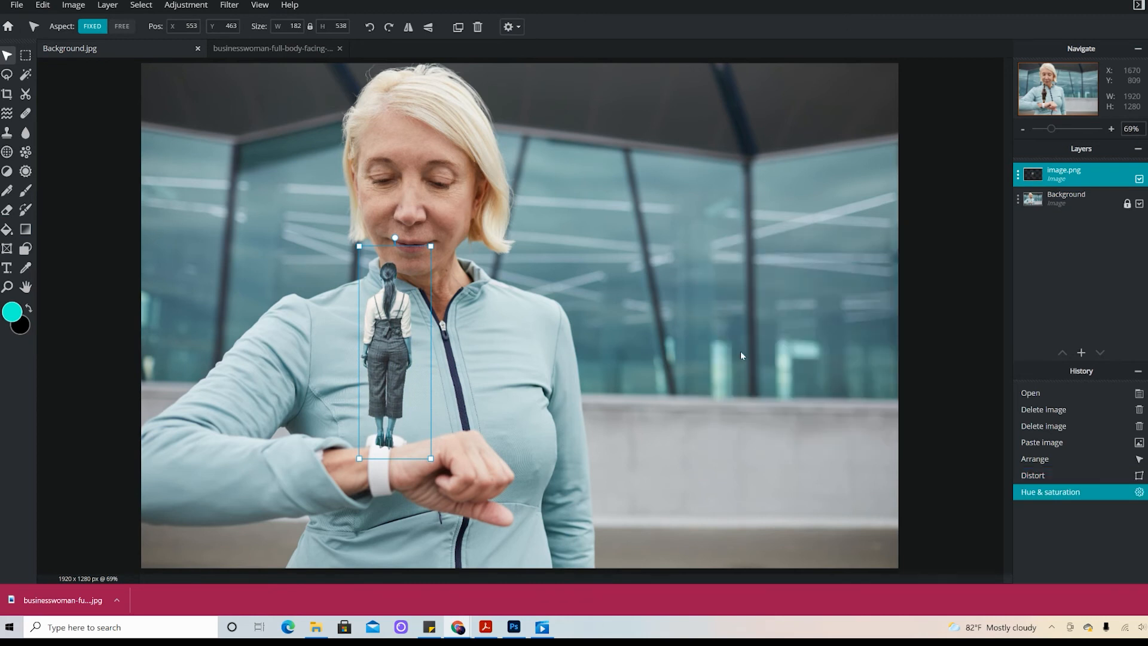
Set the small figure's brightness to 27 and contrast to 15
{"action": "left_click", "coordinate": [178, 7]}
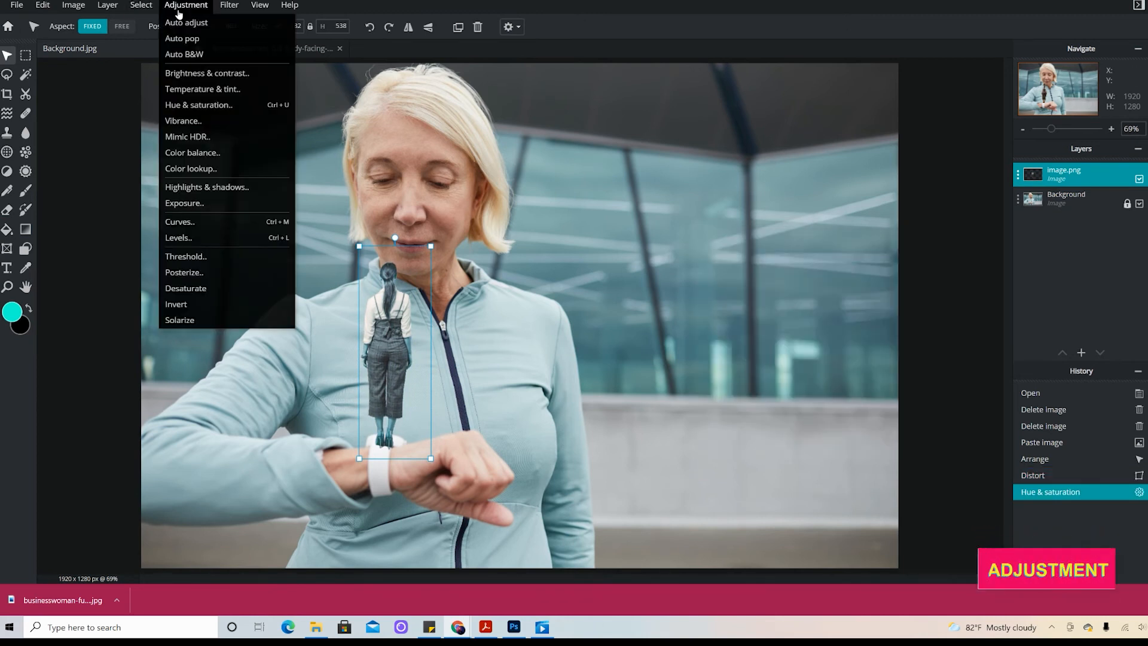
{"action": "left_click", "coordinate": [205, 73]}
{"action": "left_click_drag", "start_coordinate": [815, 305], "coordinate": [842, 305]}
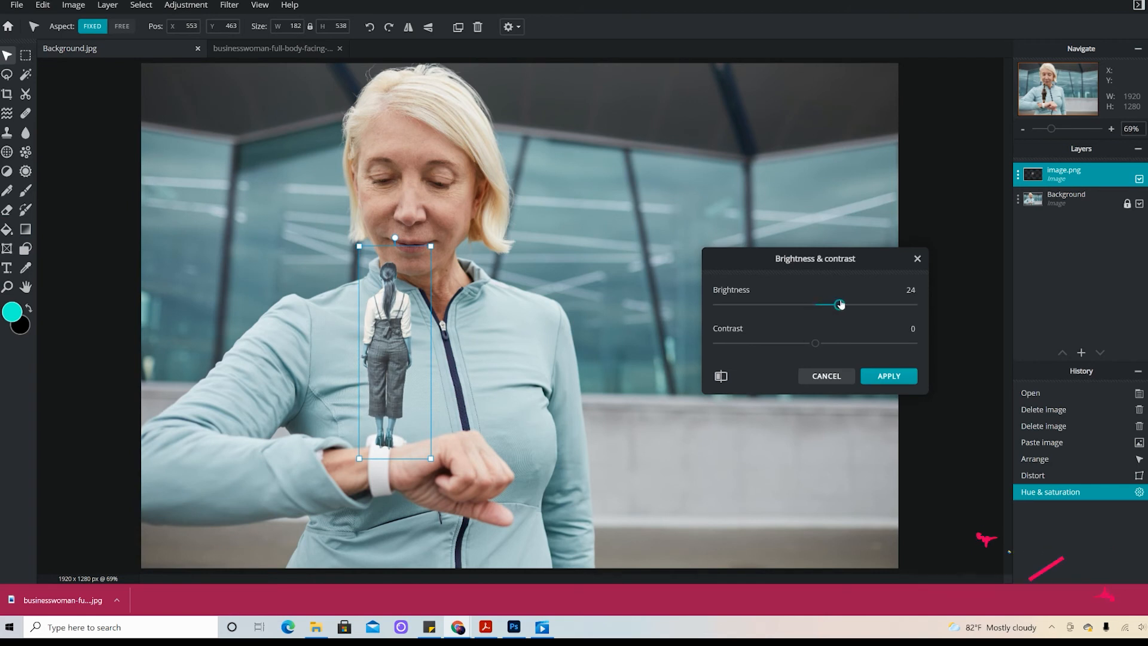
{"action": "left_click_drag", "start_coordinate": [815, 343], "coordinate": [830, 344]}
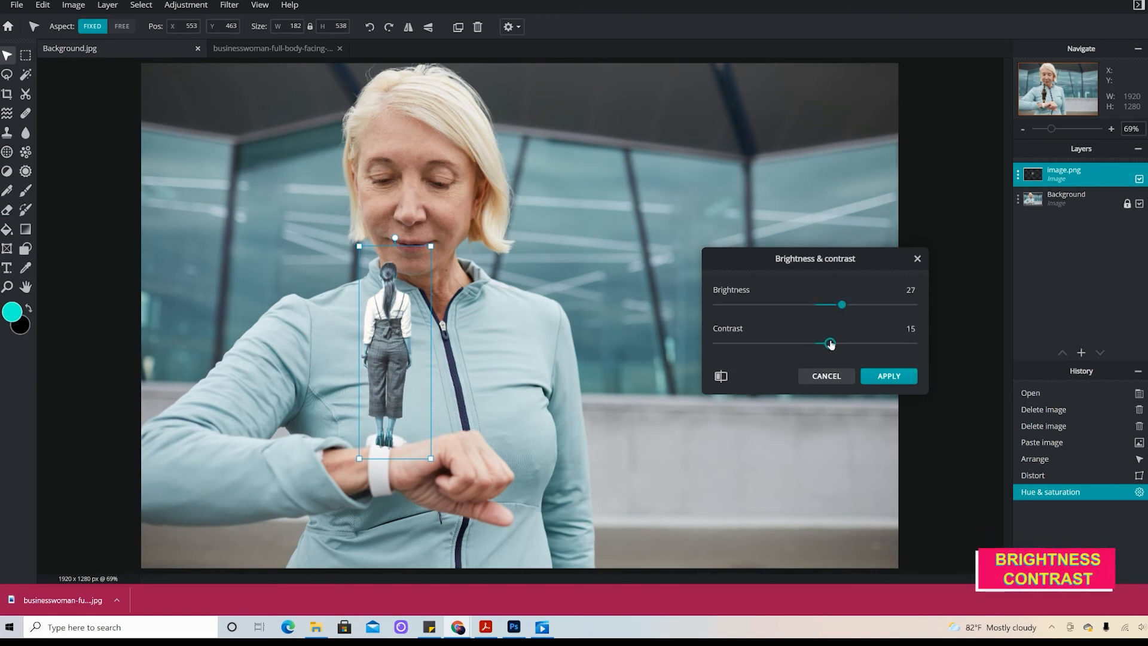
{"action": "left_click", "coordinate": [888, 376]}
Apply the Scanlines glitch filter to the small figure with size 1, amount 85 and colorized horizontal lines
{"action": "left_click", "coordinate": [226, 6]}
{"action": "mouse_move", "coordinate": [252, 63]}
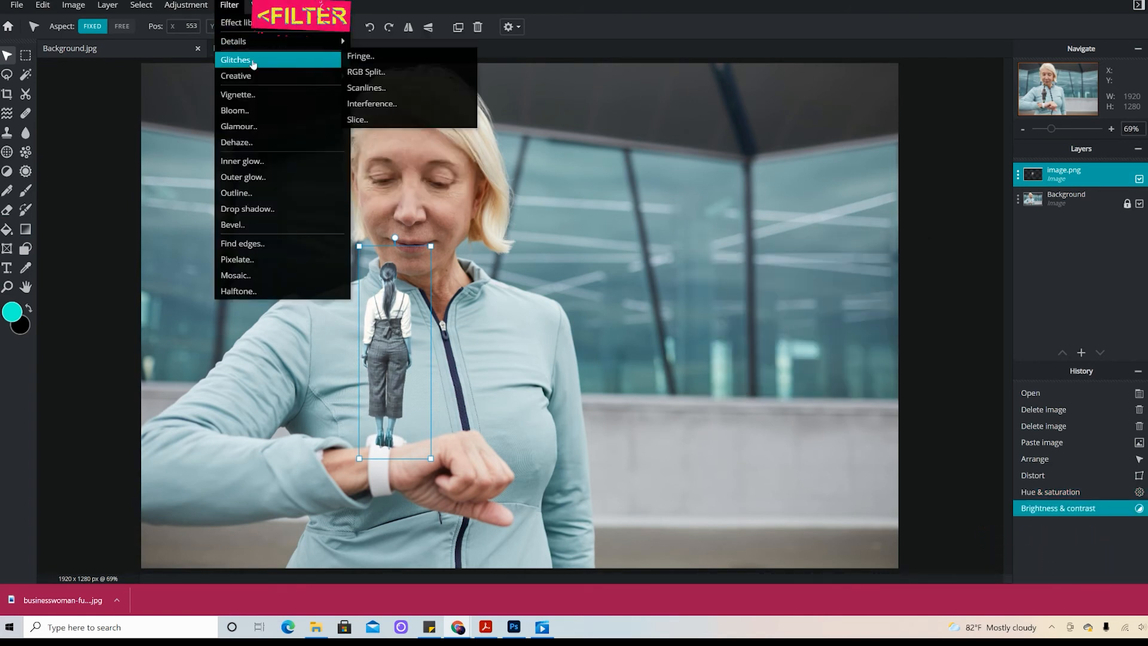
{"action": "left_click", "coordinate": [364, 89]}
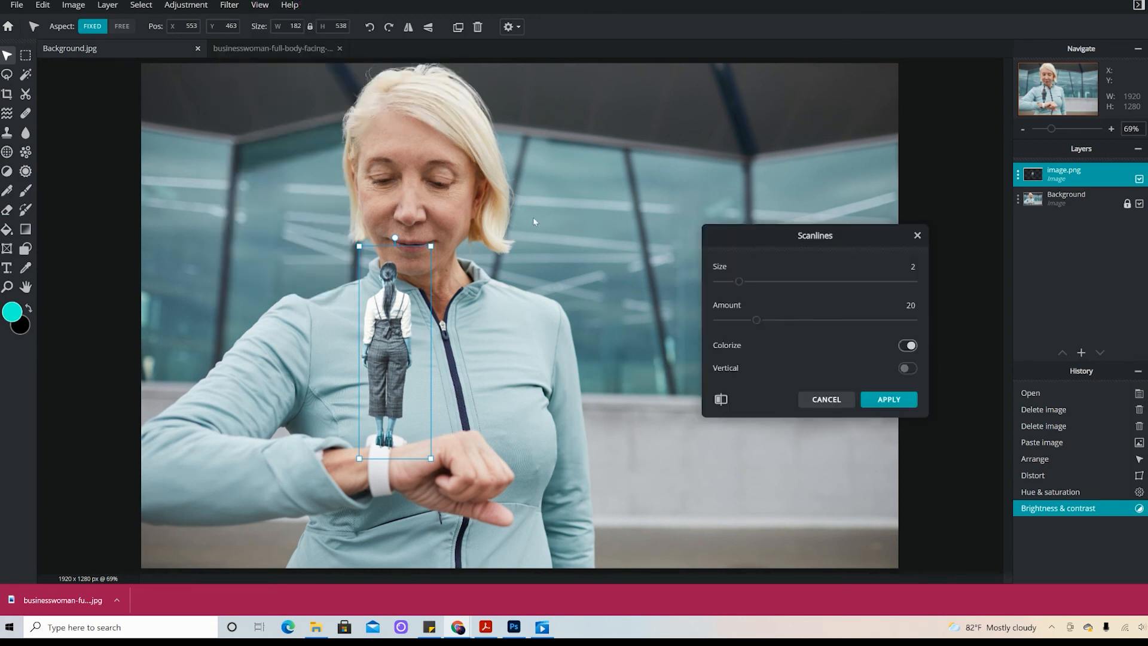
{"action": "left_click_drag", "start_coordinate": [740, 281], "coordinate": [790, 282]}
{"action": "left_click_drag", "start_coordinate": [757, 320], "coordinate": [876, 323]}
{"action": "left_click", "coordinate": [910, 370]}
{"action": "left_click", "coordinate": [910, 370]}
{"action": "mouse_move", "coordinate": [736, 282]}
{"action": "left_mouse_down"}
{"action": "mouse_move", "coordinate": [748, 286]}
{"action": "mouse_move", "coordinate": [734, 287]}
{"action": "left_mouse_up"}
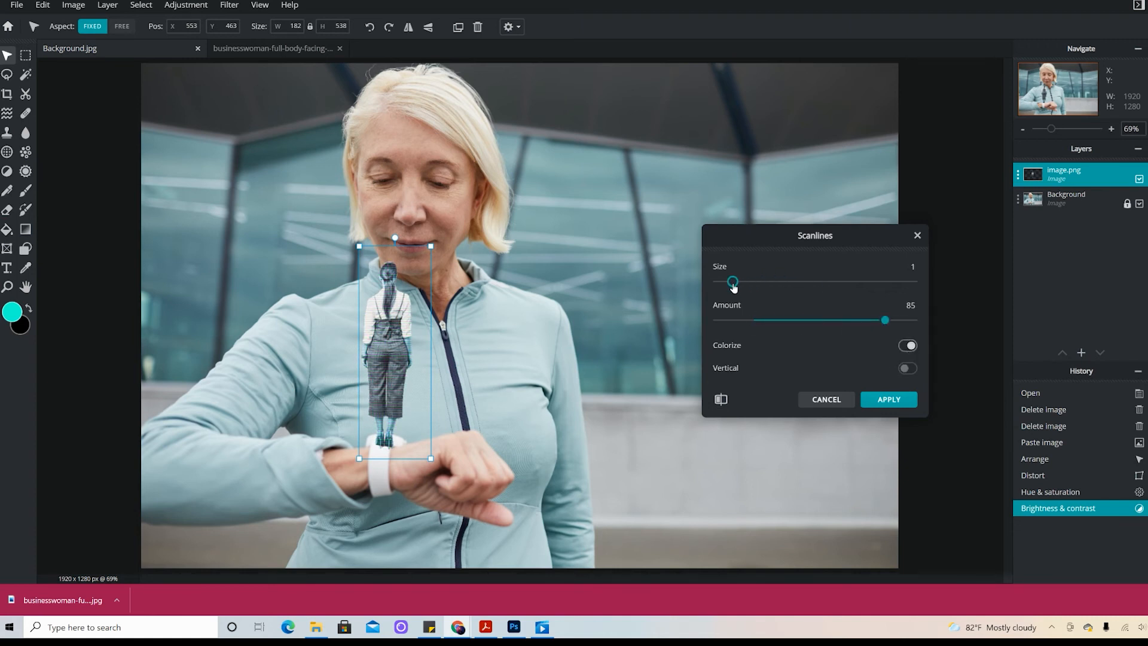
{"action": "left_click", "coordinate": [890, 405]}
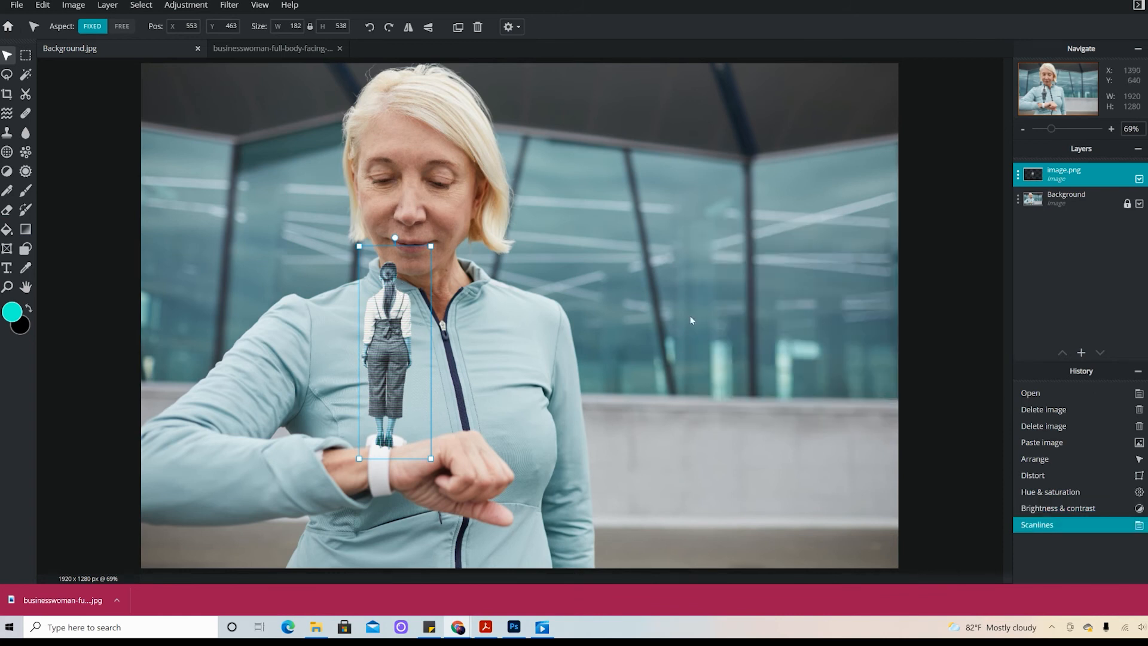
Duplicate the image.png layer and set the copy's blend mode to Screen
{"action": "left_click", "coordinate": [1018, 176]}
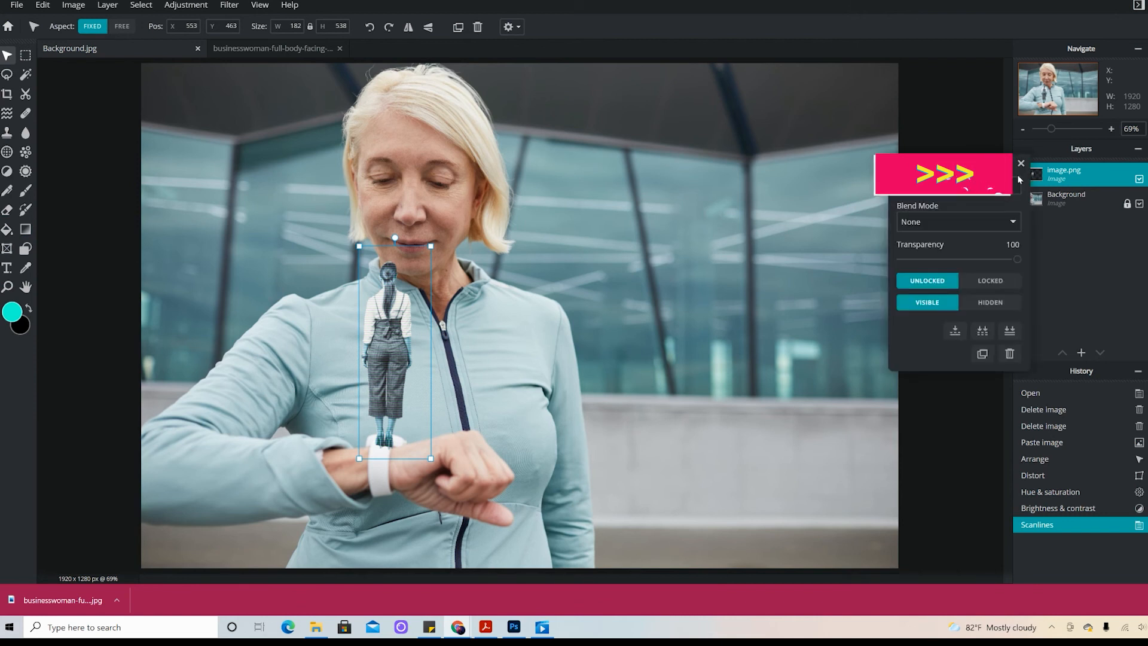
{"action": "left_click", "coordinate": [981, 355]}
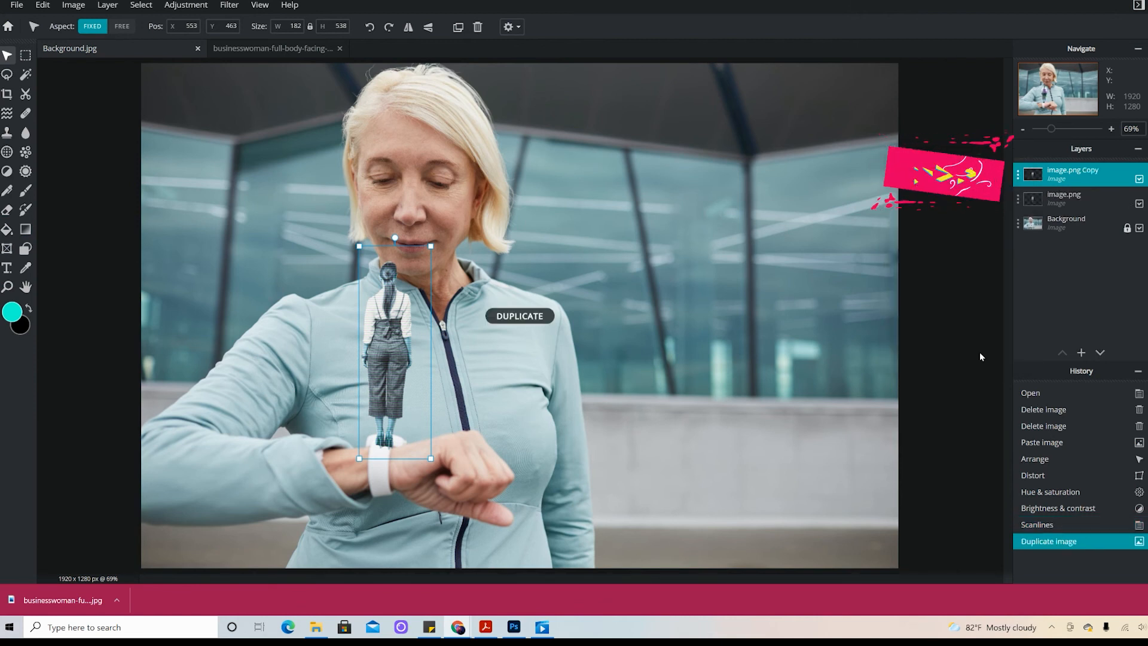
{"action": "left_click", "coordinate": [1018, 176]}
{"action": "left_click", "coordinate": [1004, 226]}
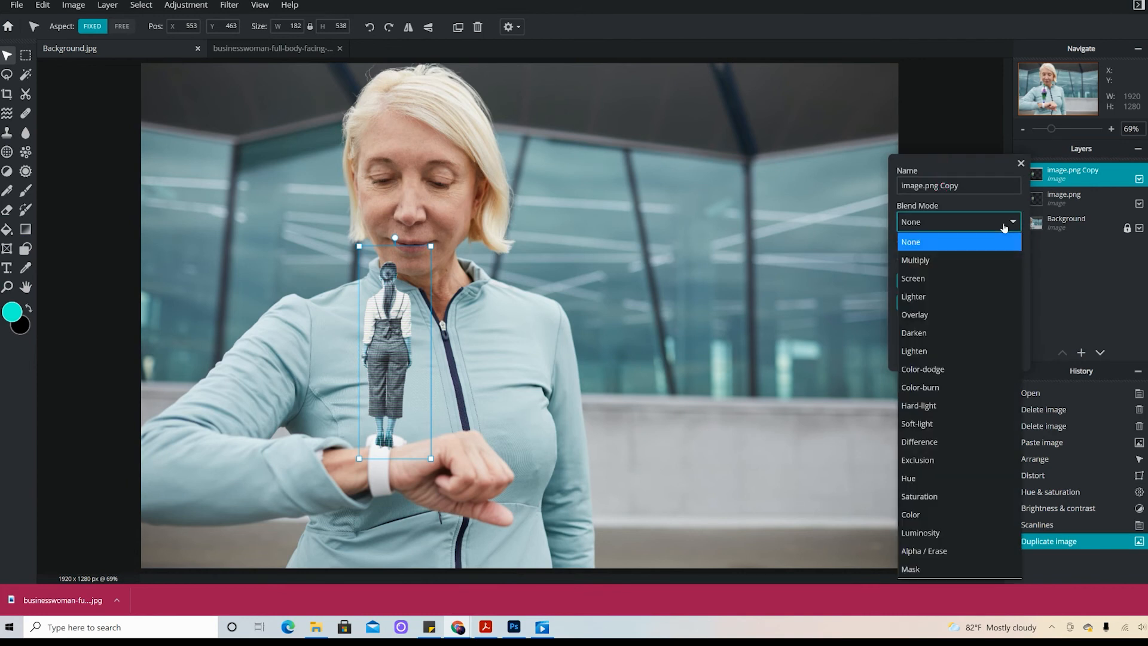
{"action": "left_click", "coordinate": [937, 278]}
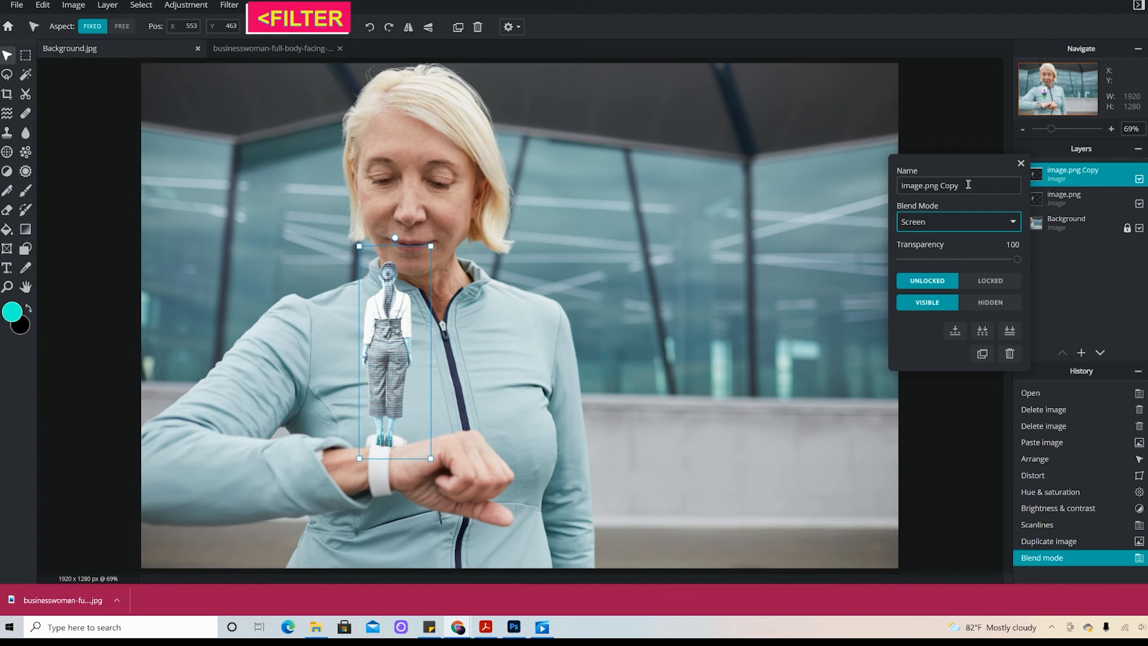
{"action": "left_click", "coordinate": [1021, 164]}
Blur the duplicated figure layer with an amount of 20
{"action": "left_click", "coordinate": [228, 8]}
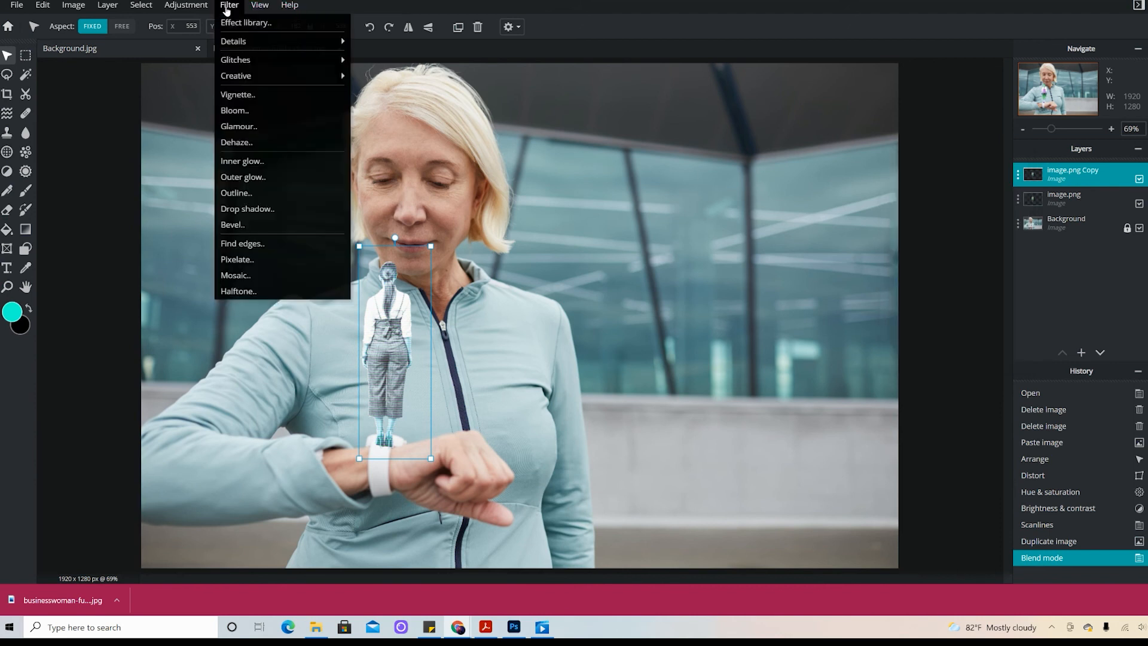
{"action": "mouse_move", "coordinate": [234, 43]}
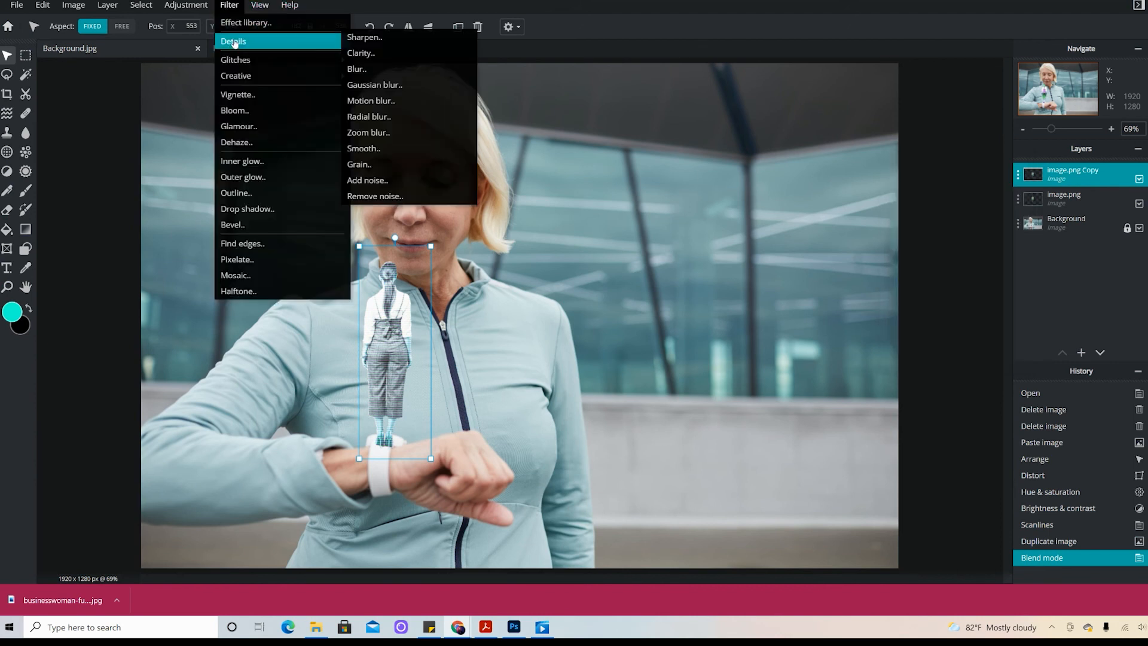
{"action": "left_click", "coordinate": [366, 71]}
{"action": "left_click", "coordinate": [755, 311]}
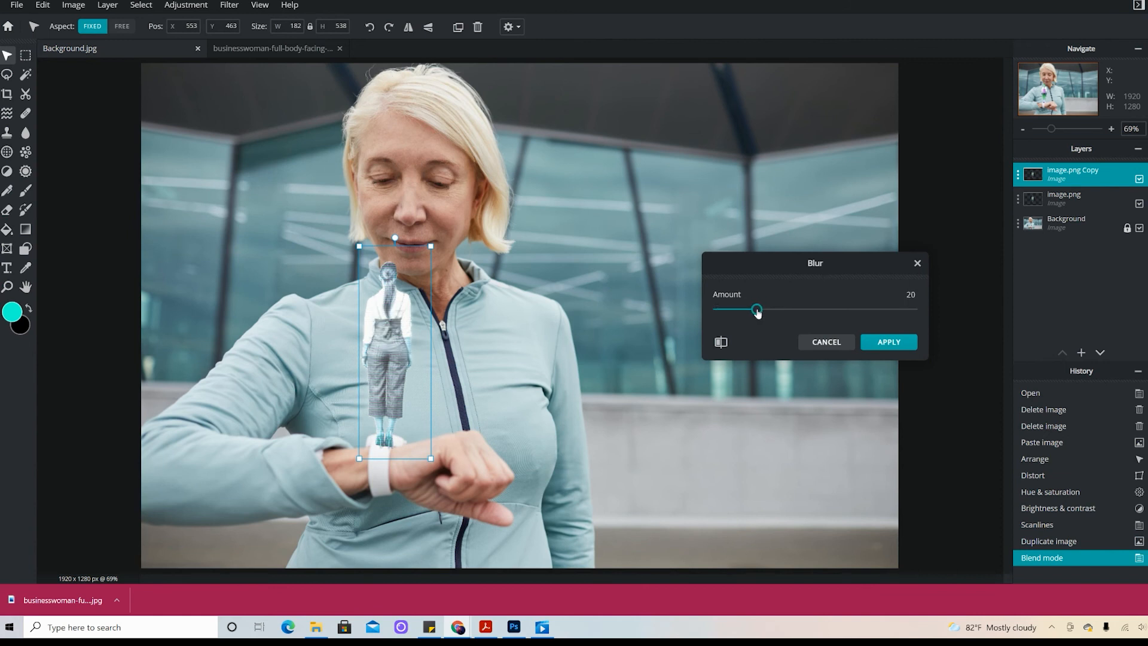
{"action": "left_click", "coordinate": [885, 342]}
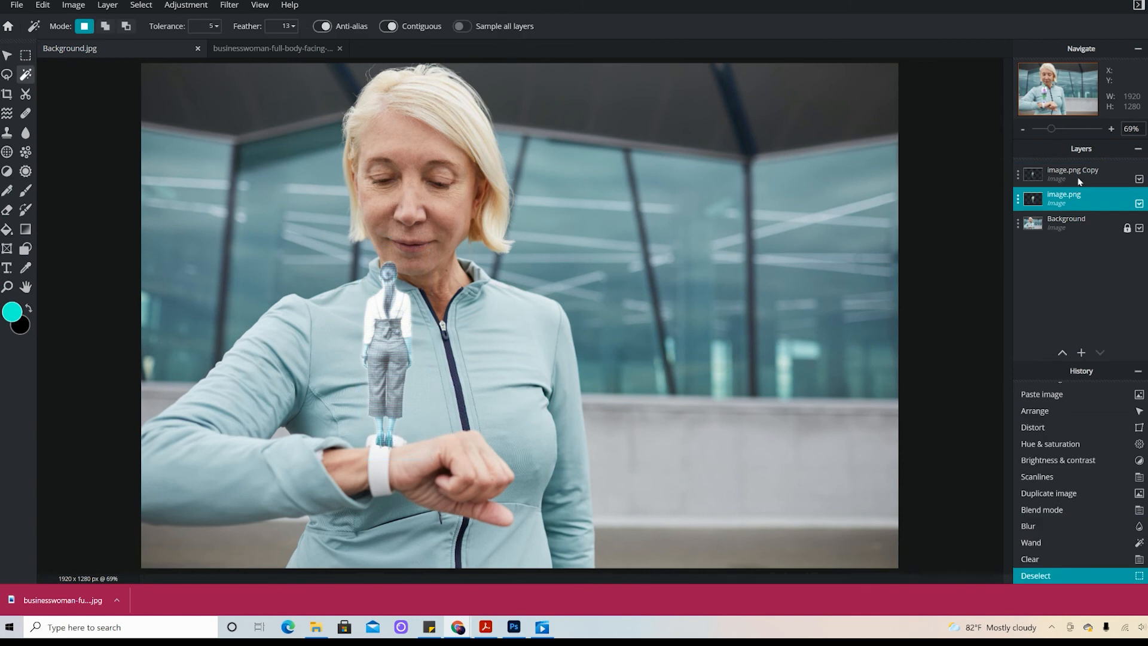
Select the small figure's shoes with the Lasso and clear them from the image.png Copy layer
{"action": "left_click", "coordinate": [1078, 179]}
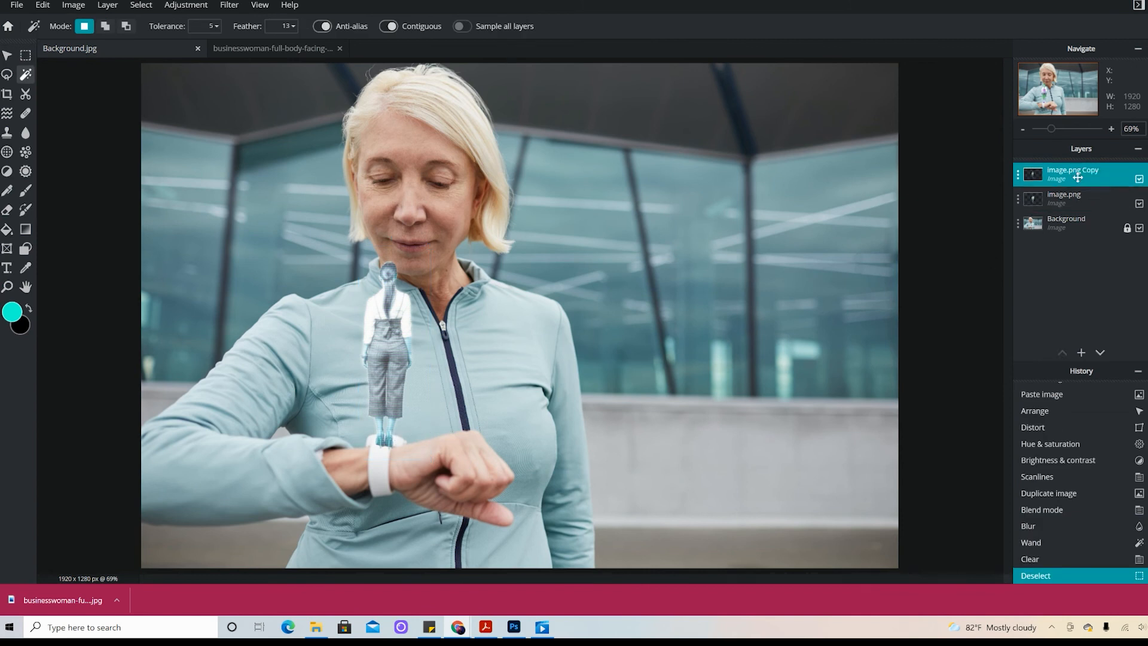
{"action": "key", "text": "l"}
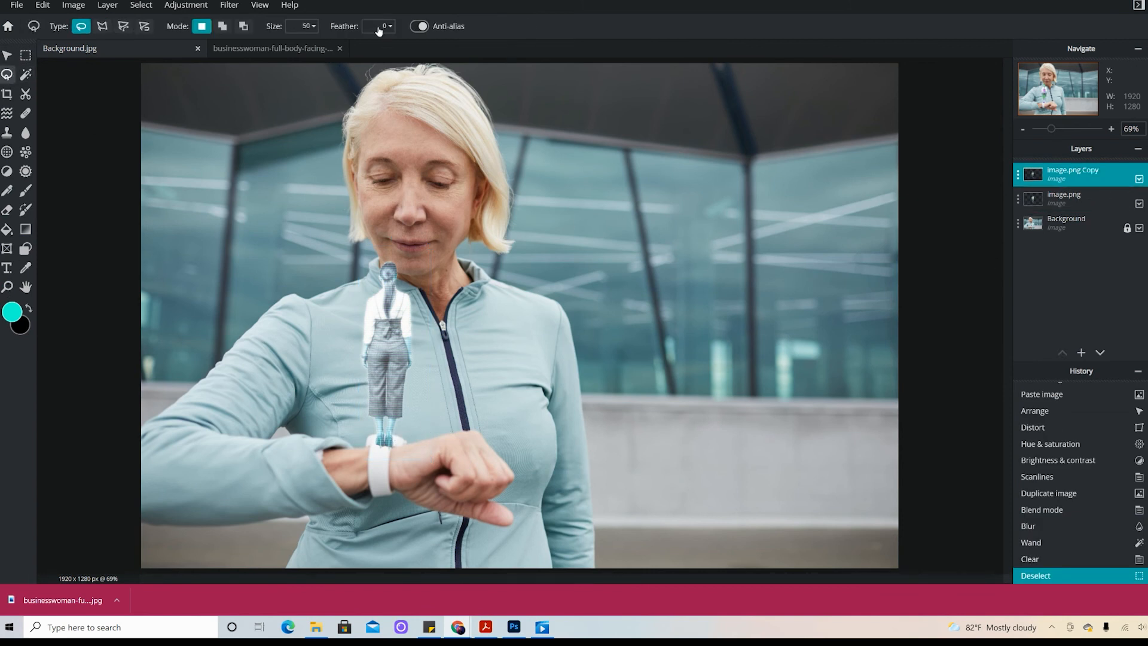
{"action": "left_click", "coordinate": [12, 290]}
{"action": "left_click", "coordinate": [397, 445]}
{"action": "left_click", "coordinate": [397, 444]}
{"action": "left_click", "coordinate": [389, 444]}
{"action": "left_click", "coordinate": [317, 439]}
{"action": "left_click", "coordinate": [314, 438]}
{"action": "left_click", "coordinate": [313, 438]}
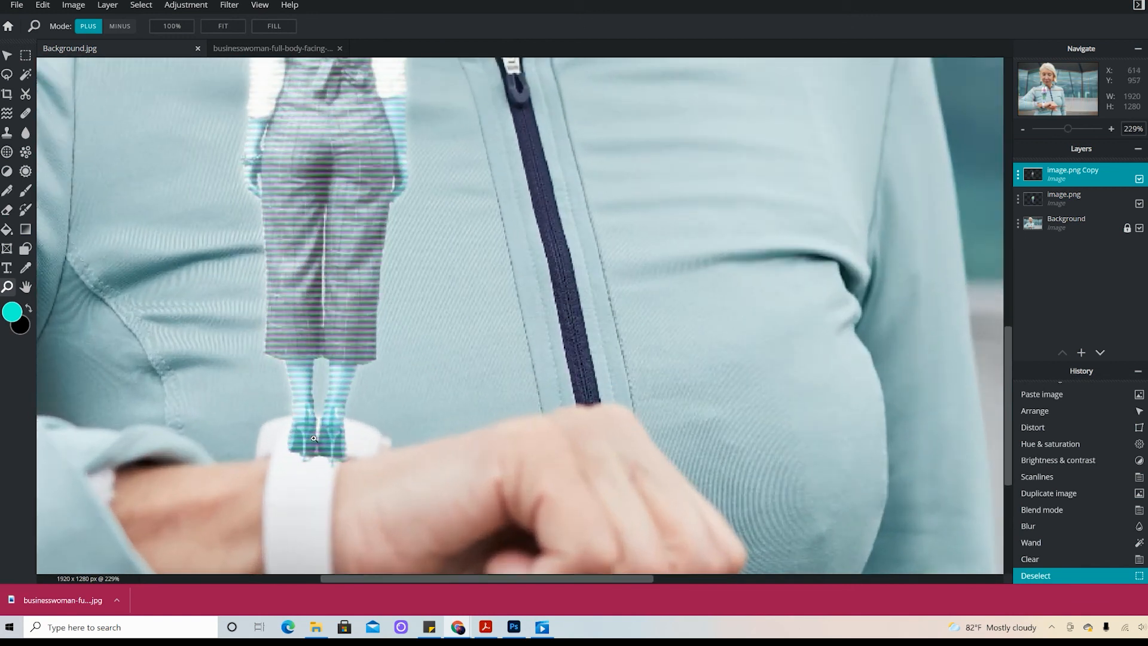
{"action": "left_click", "coordinate": [6, 75]}
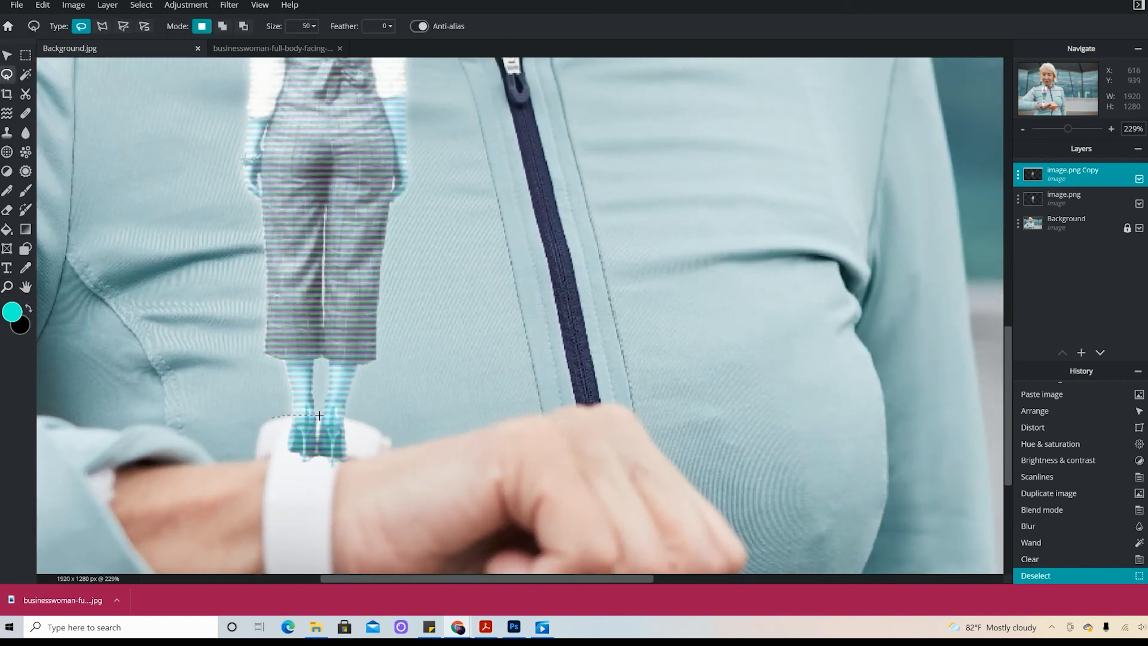
{"action": "left_click_drag", "start_coordinate": [268, 434], "coordinate": [270, 421]}
{"action": "key", "text": "Delete"}
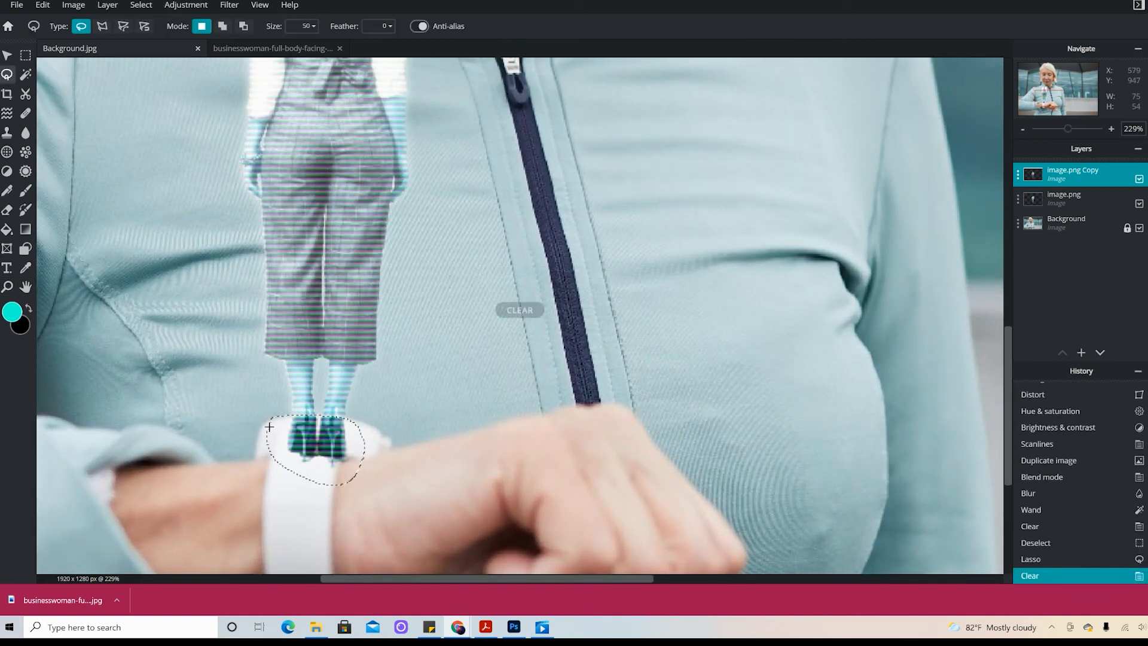
Clear the same shoe area from the image.png layer and remove the selection
{"action": "left_click", "coordinate": [1071, 195]}
{"action": "key", "text": "Delete"}
{"action": "key", "text": "ctrl+d"}
{"action": "scroll", "coordinate": [436, 429], "scroll_direction": "down", "scroll_amount": 8}
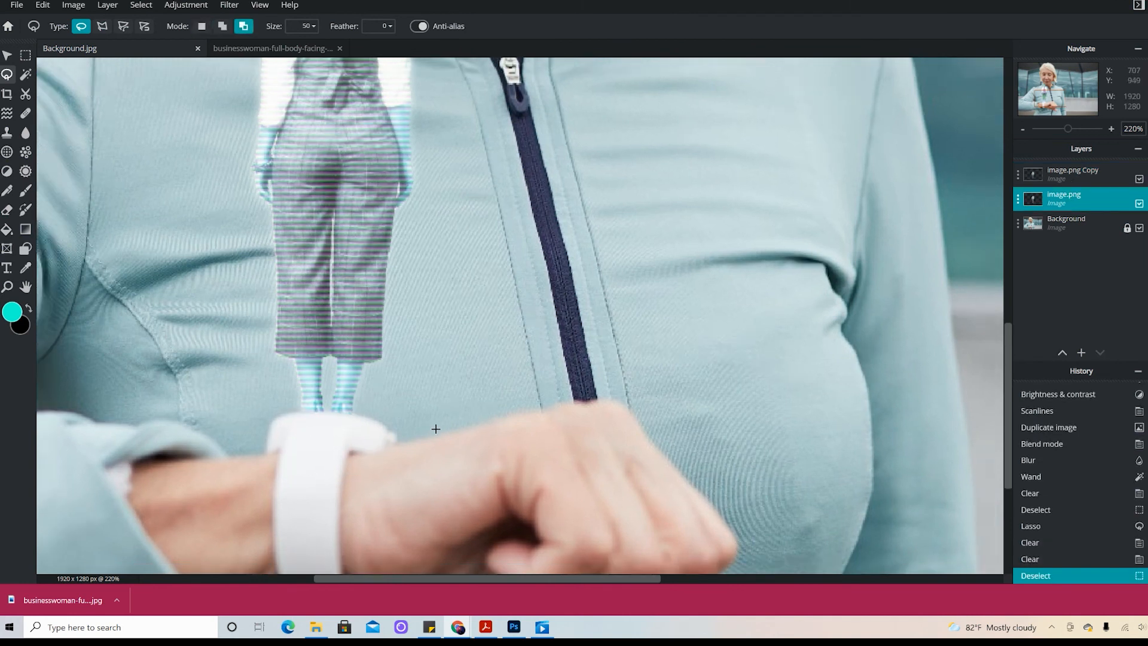
{"action": "scroll", "coordinate": [436, 429], "scroll_direction": "down", "scroll_amount": 2}
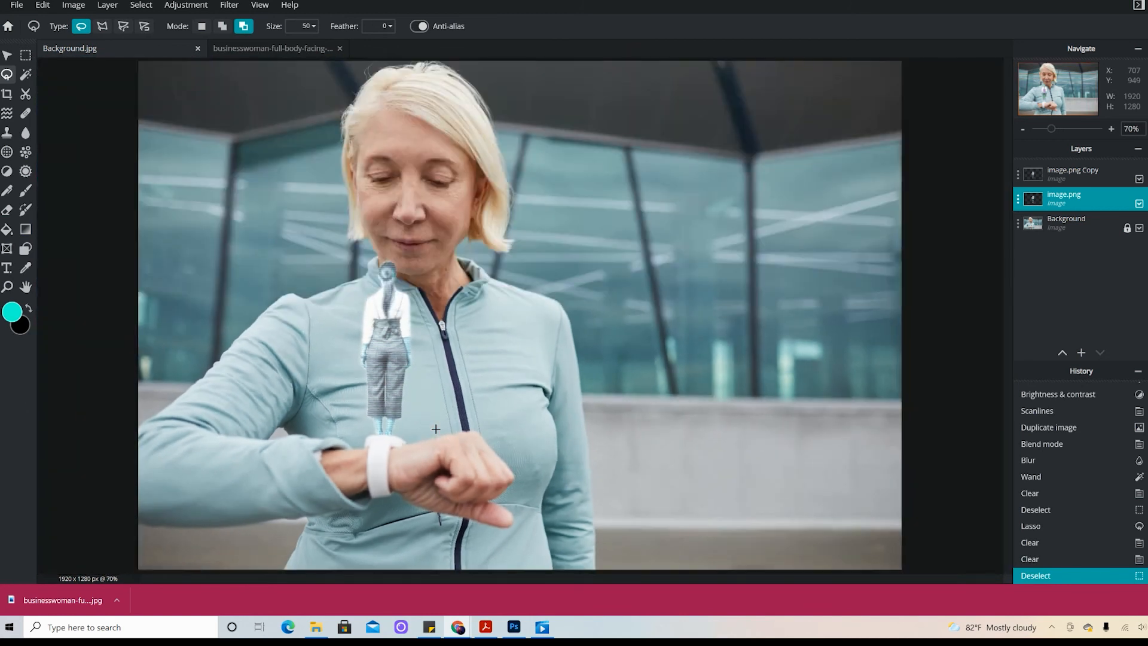